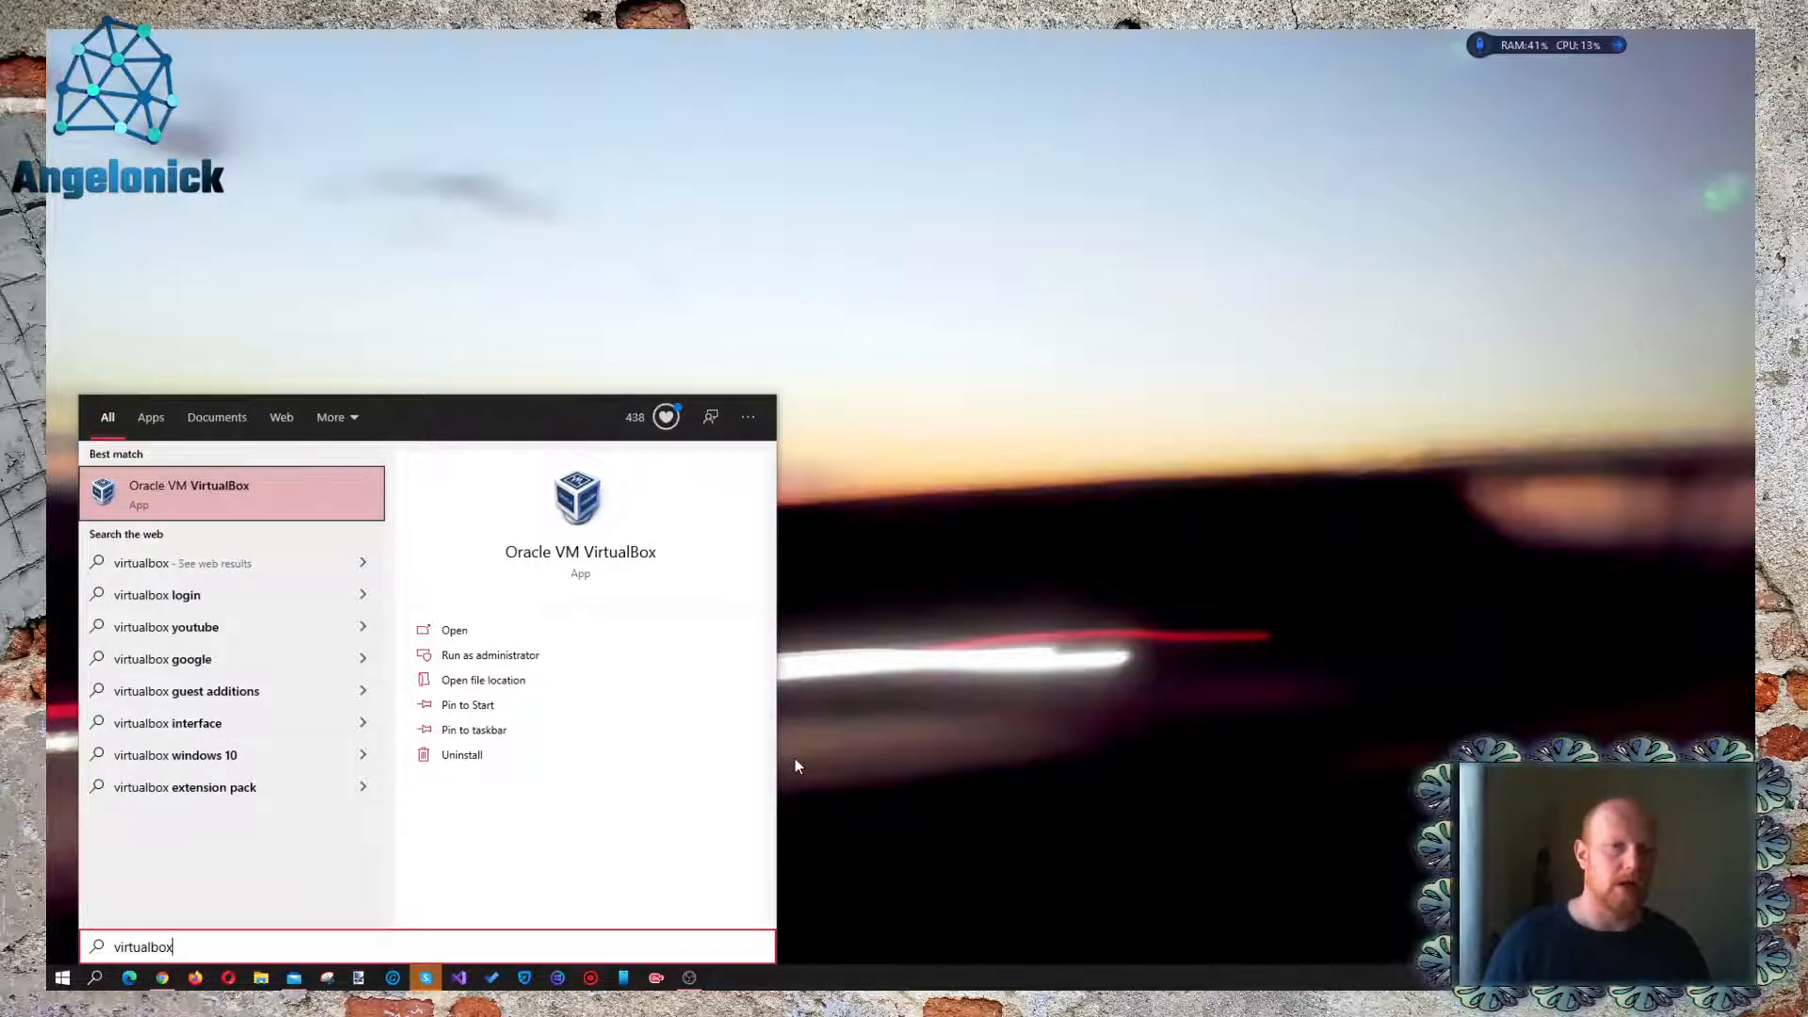
Step: Search the computer for Hyper-V with "hyp", and close the search without opening anything
key(BackSpace)
key(BackSpace)
key(BackSpace)
key(BackSpace)
key(BackSpace)
key(BackSpace)
key(BackSpace)
key(BackSpace)
key(BackSpace)
key(BackSpace)
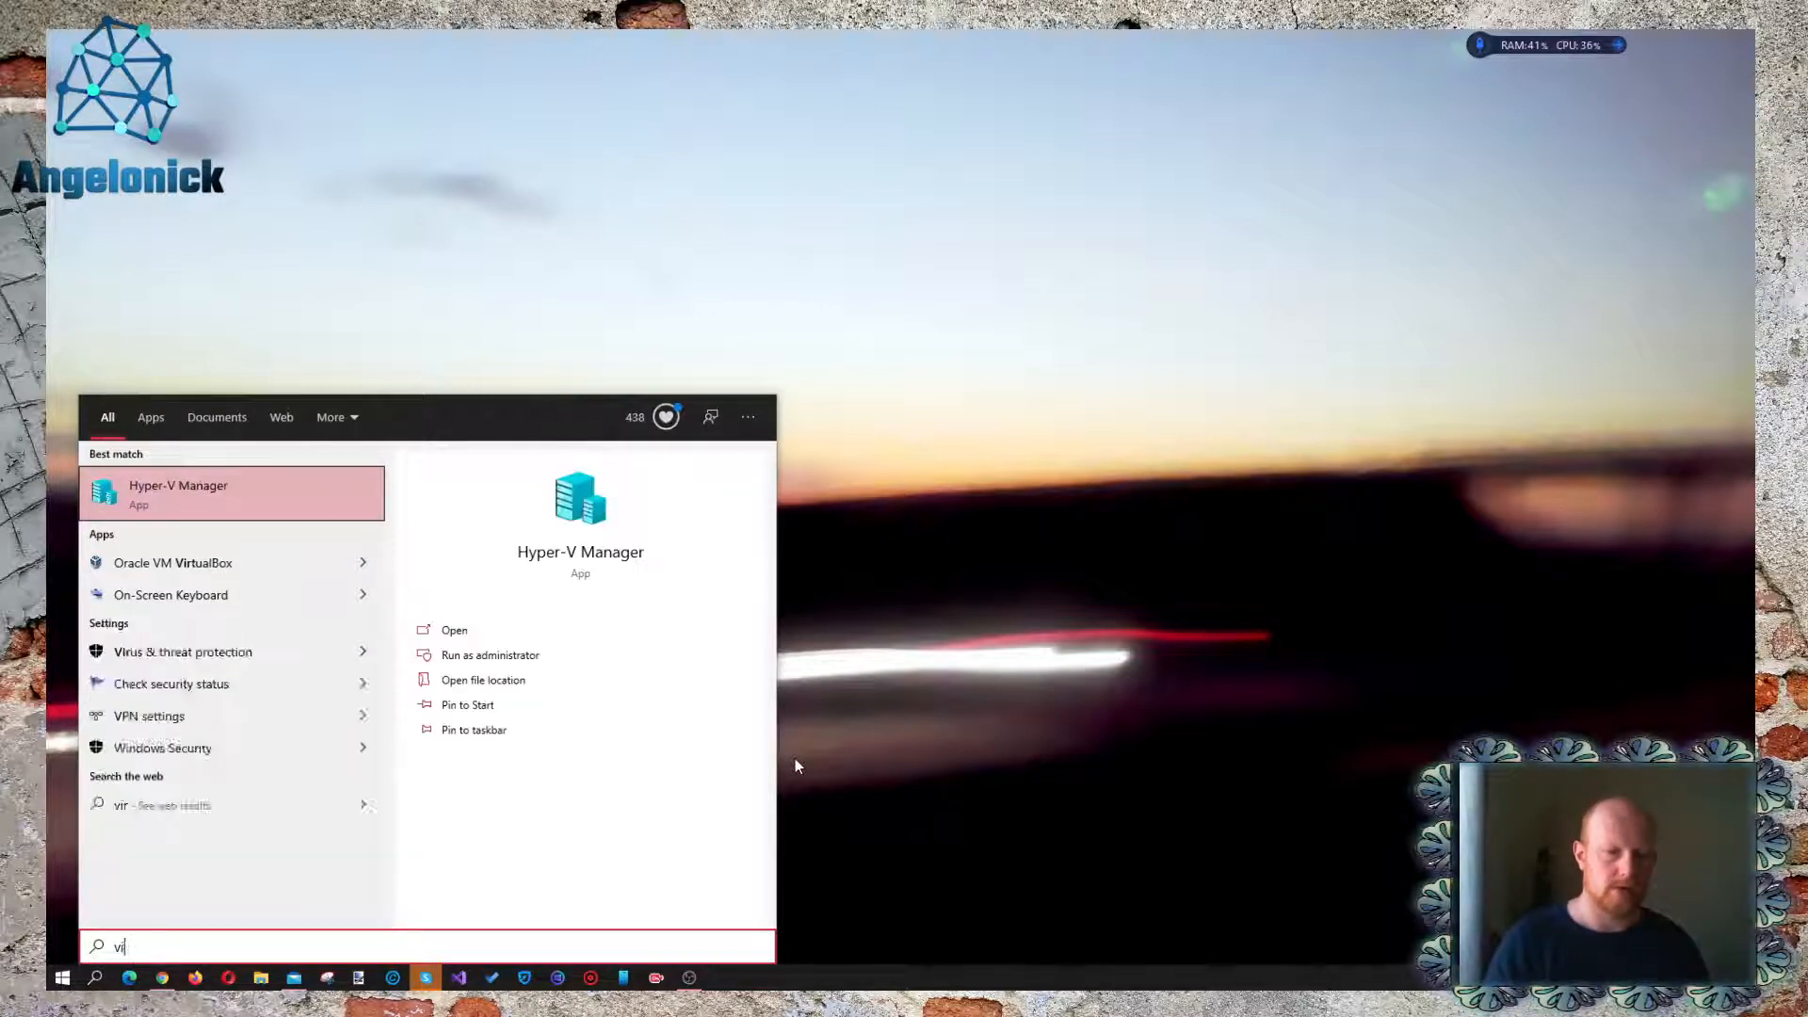
text(hyp)
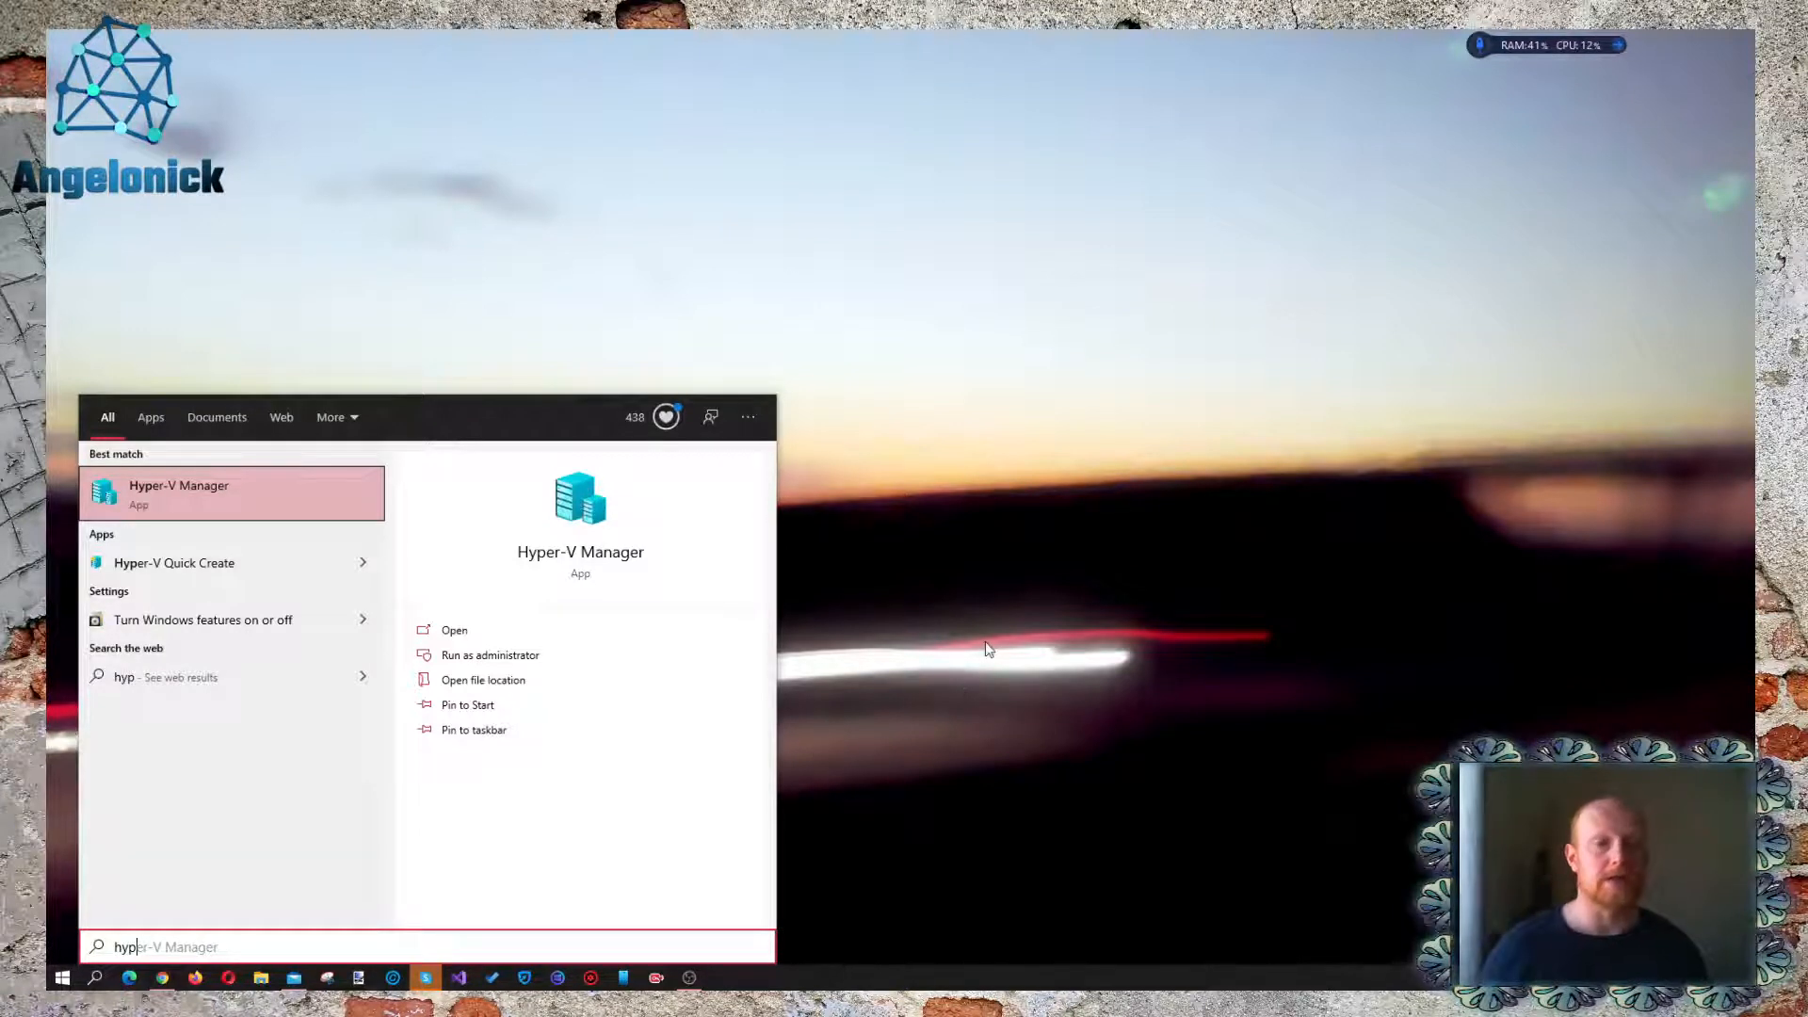
key(BackSpace)
key(BackSpace)
key(BackSpace)
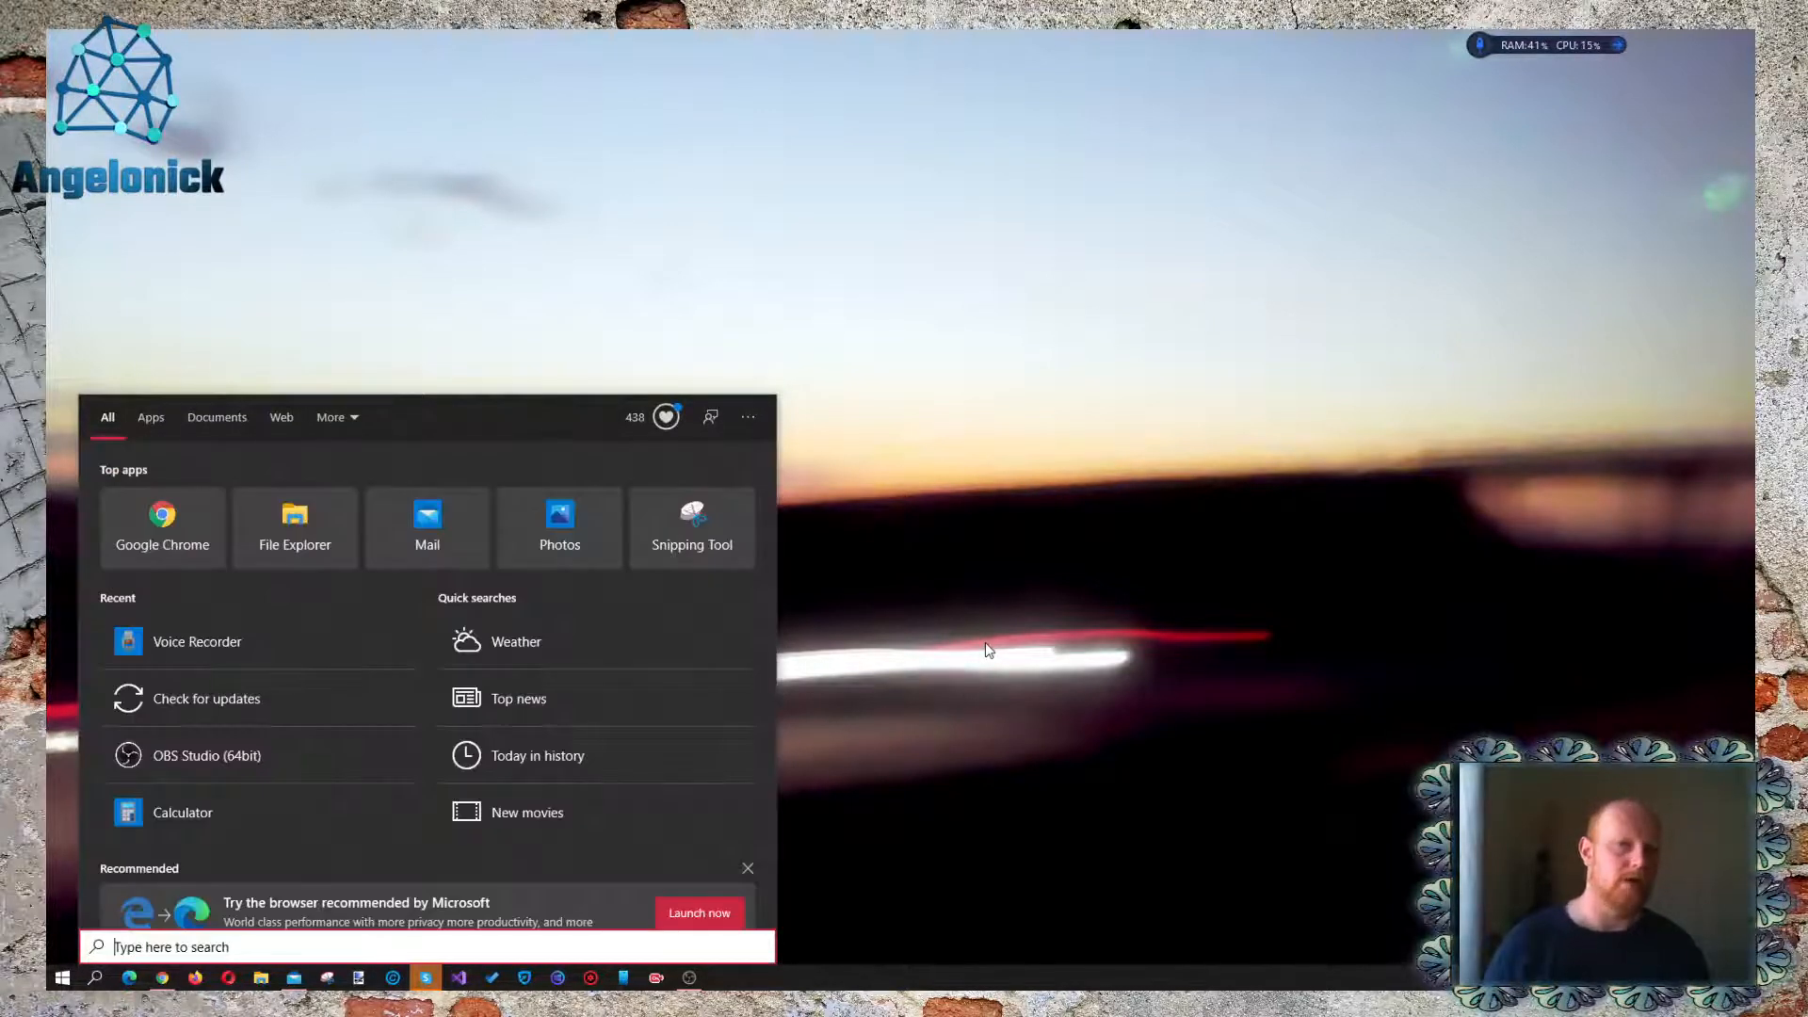
click(978, 543)
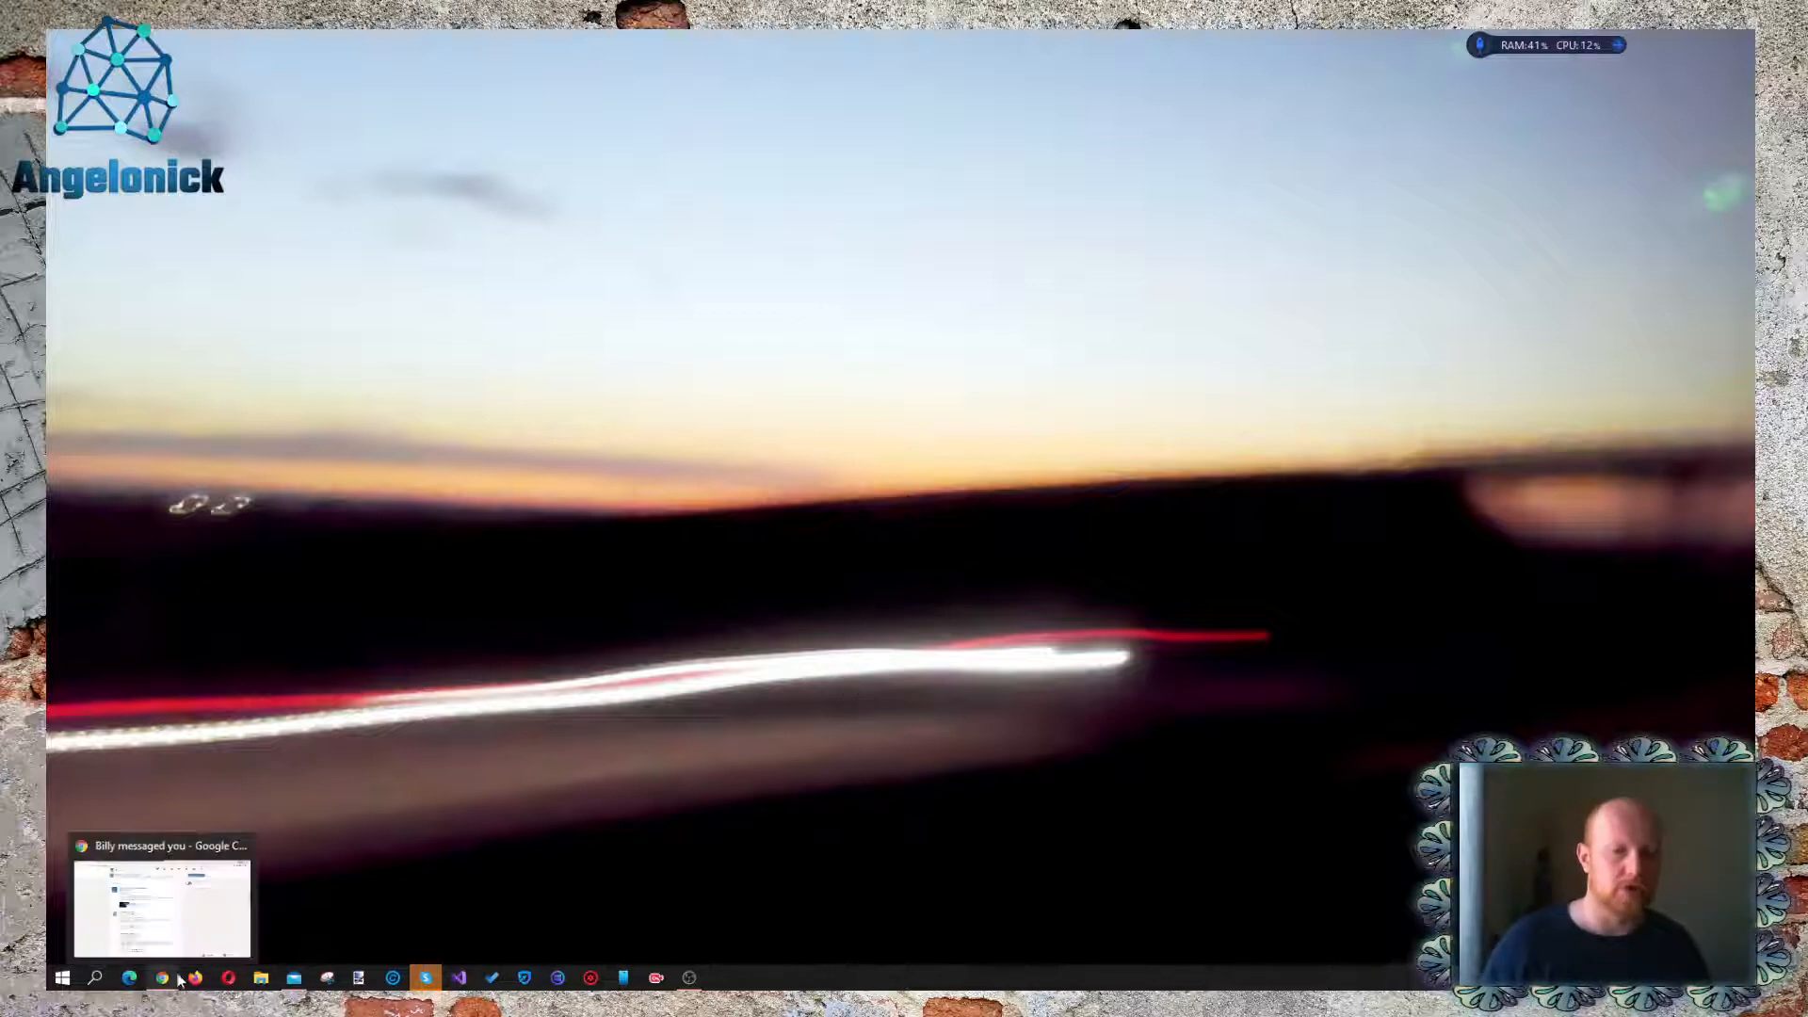
Step: Search the computer for "virtualb" and launch Oracle VM VirtualBox
click(94, 976)
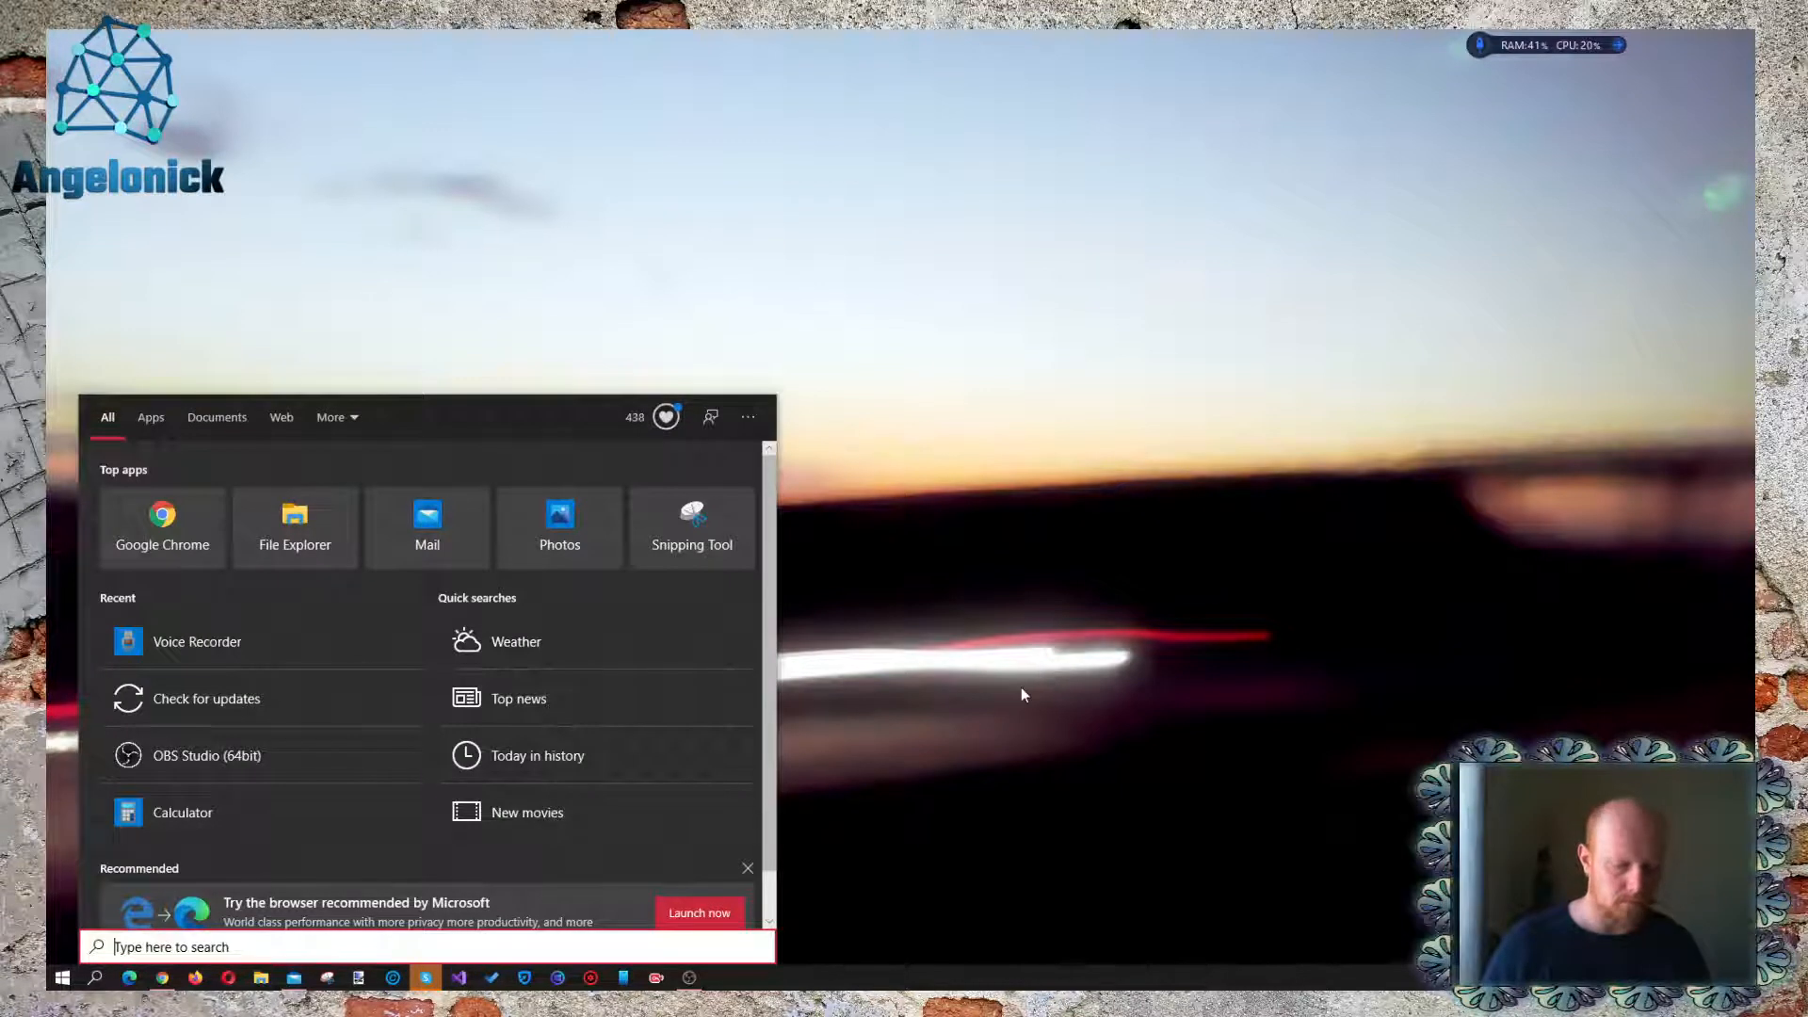
text(virtualb)
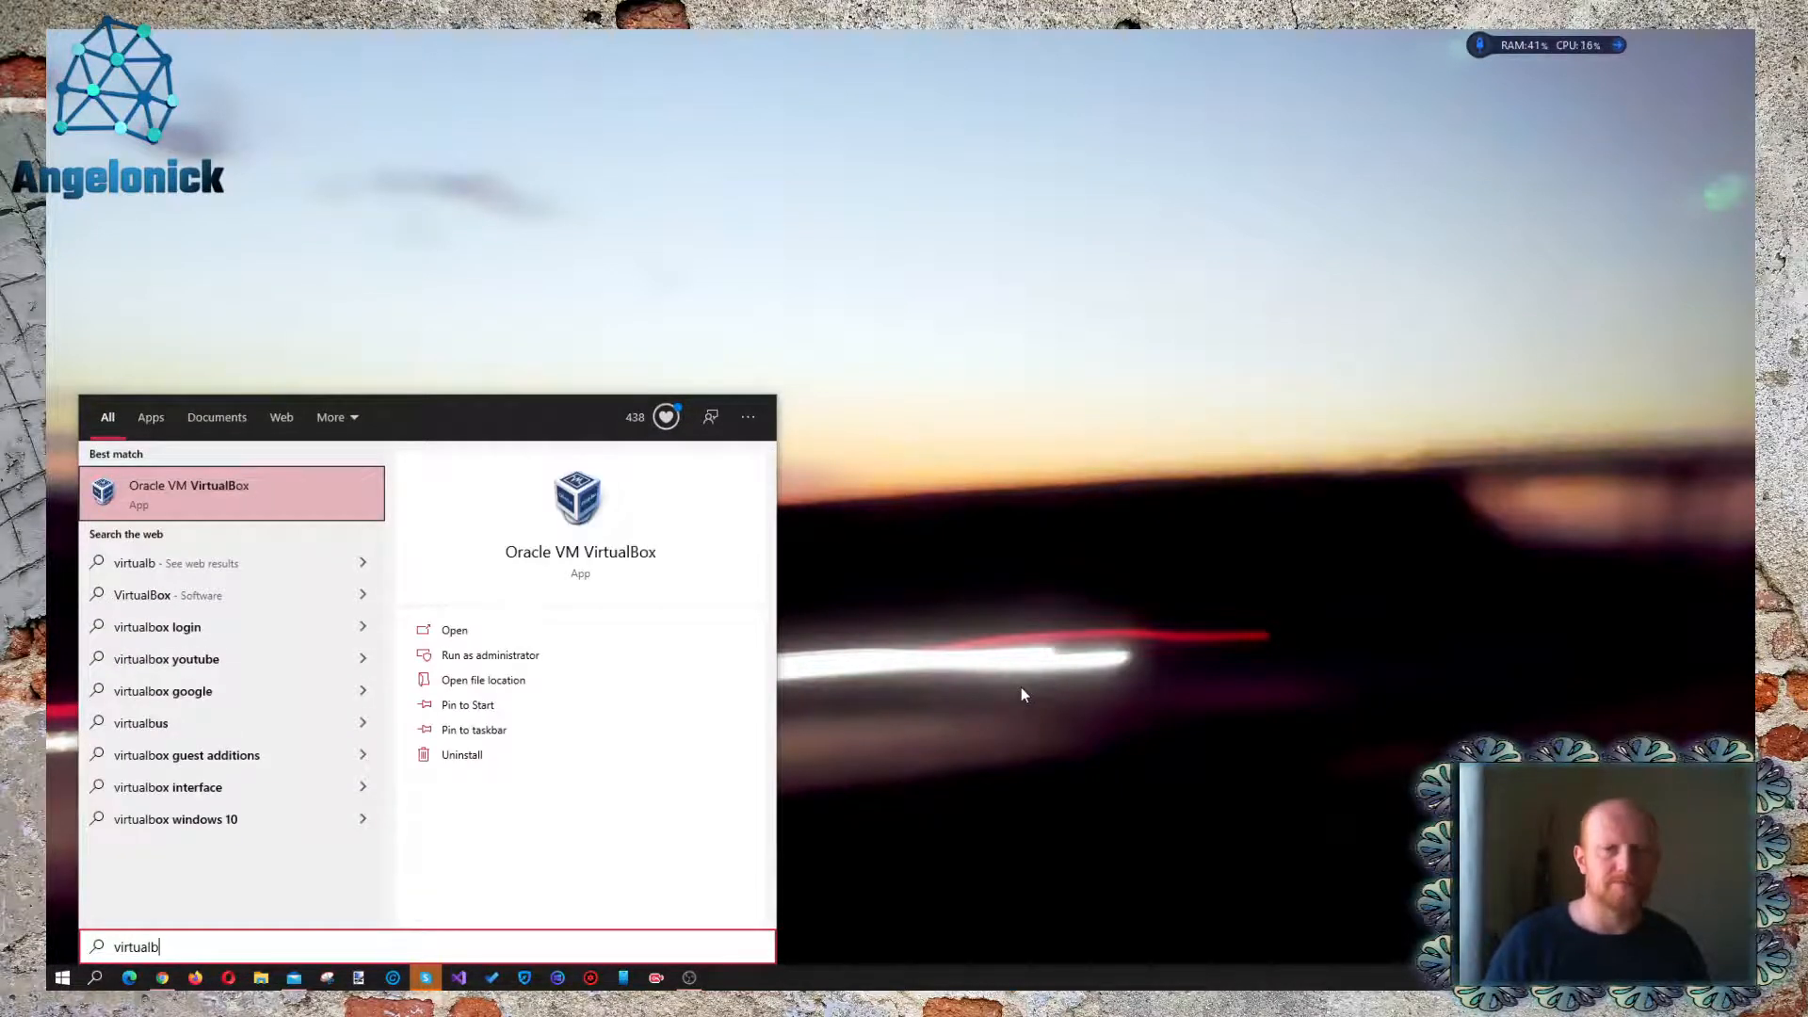
key(Return)
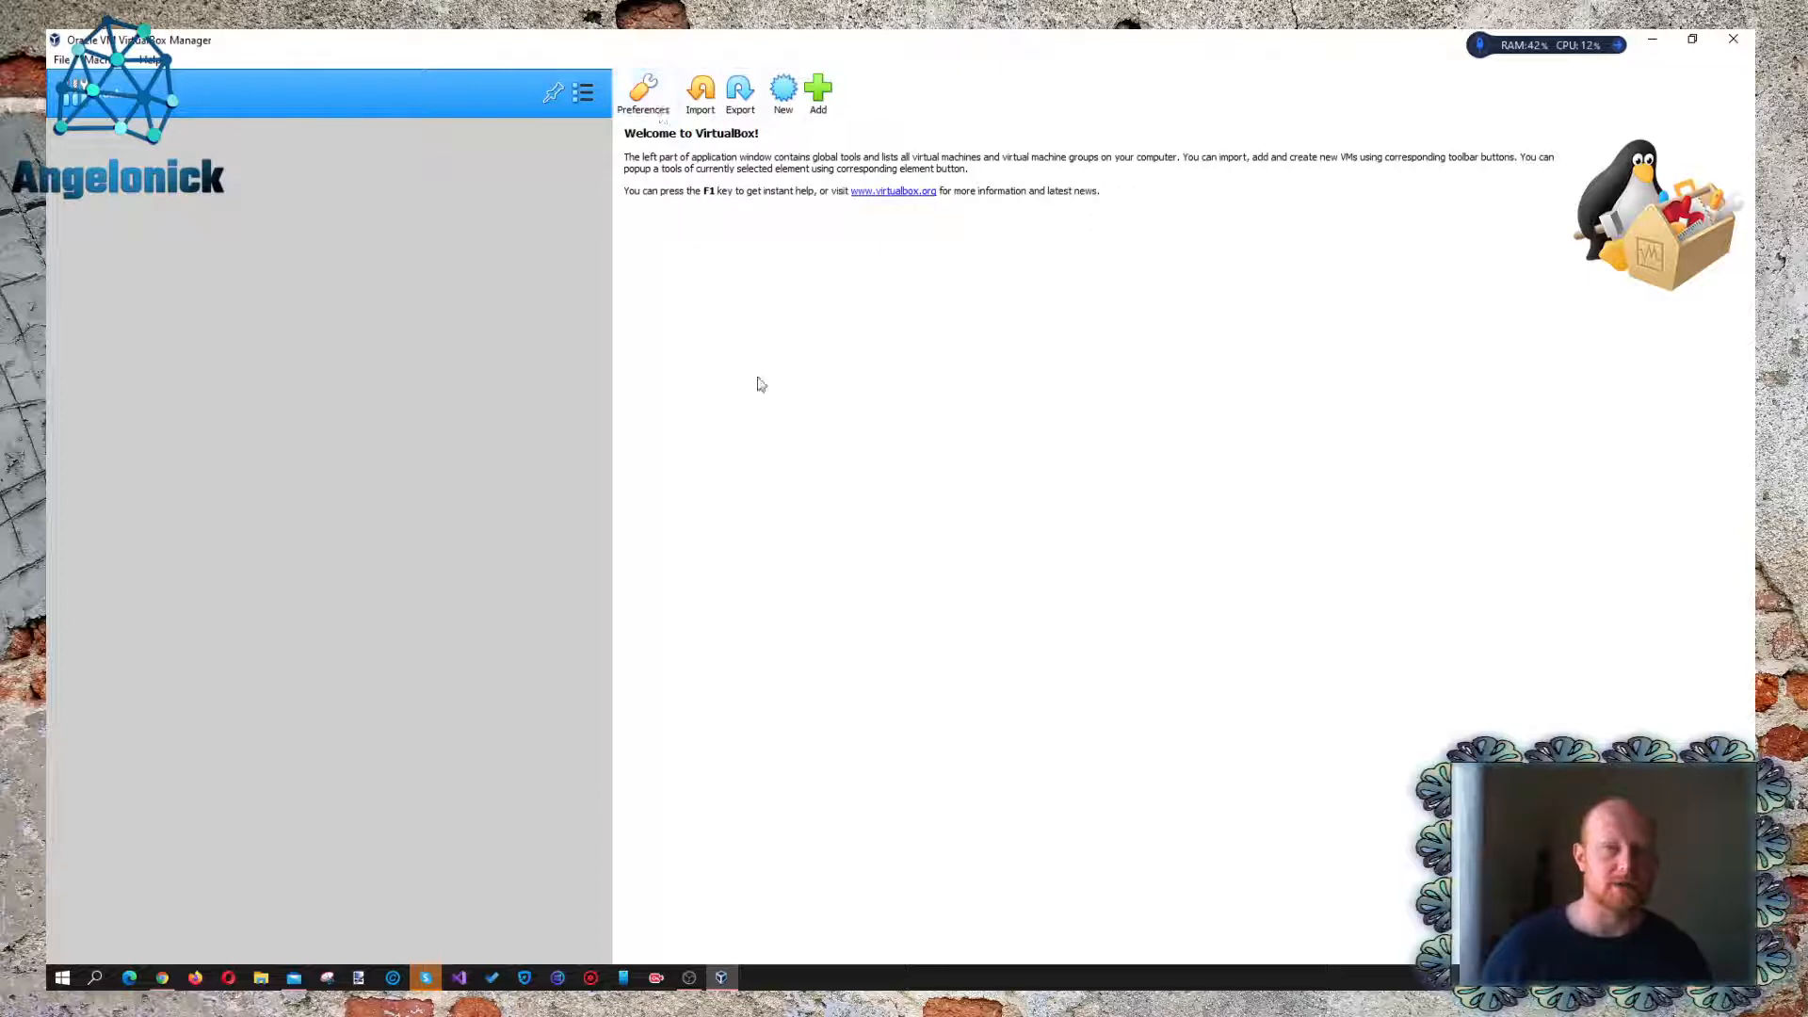
Step: View the general VirtualBox preferences and close them without making changes
click(643, 90)
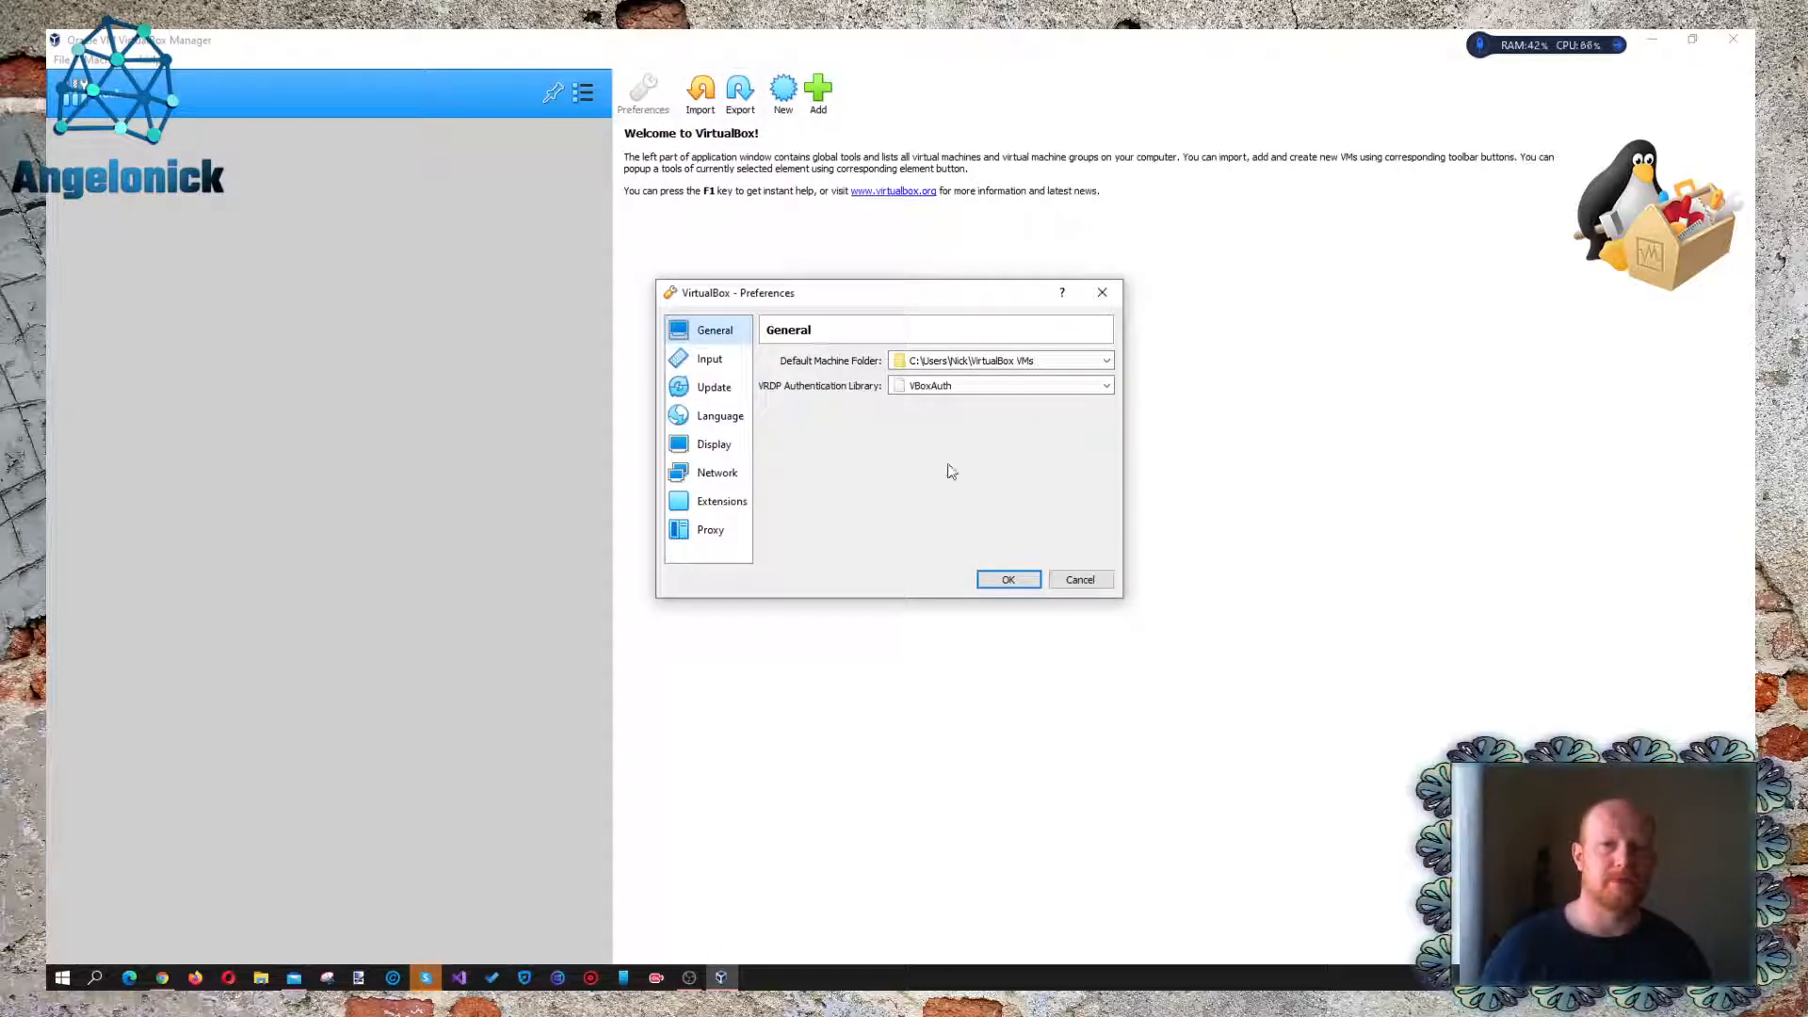
click(1101, 292)
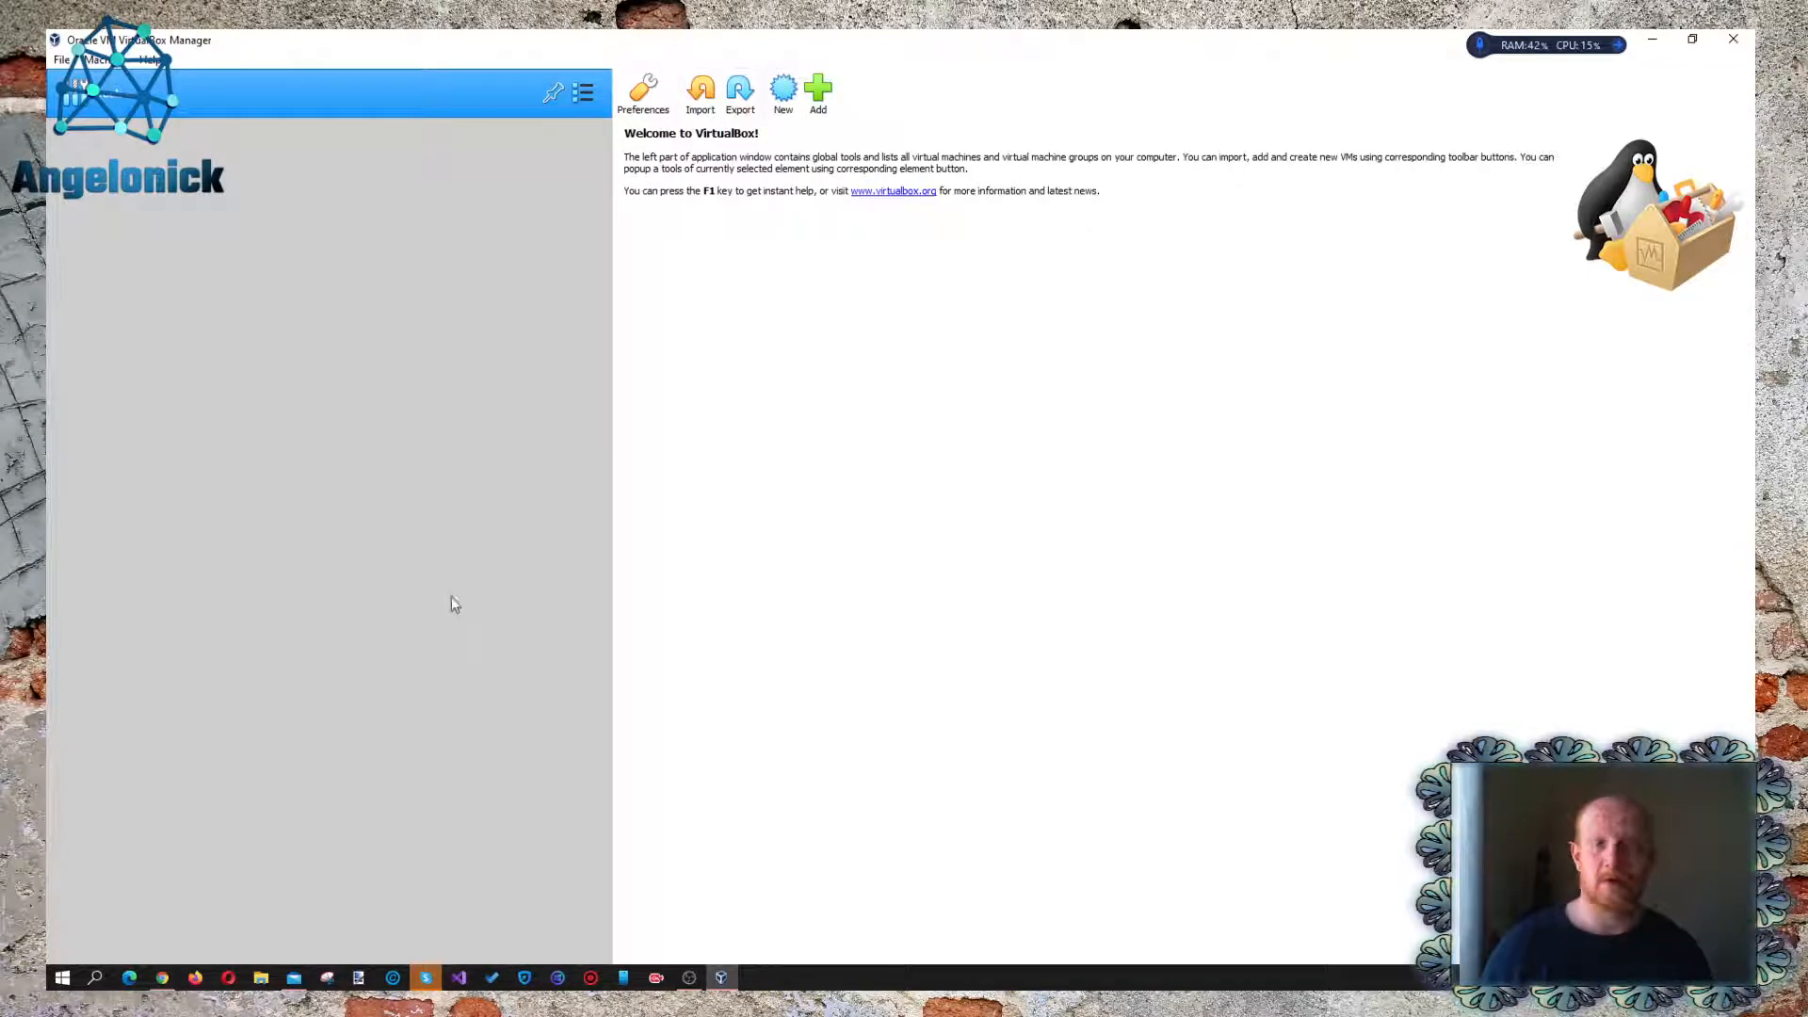
click(657, 111)
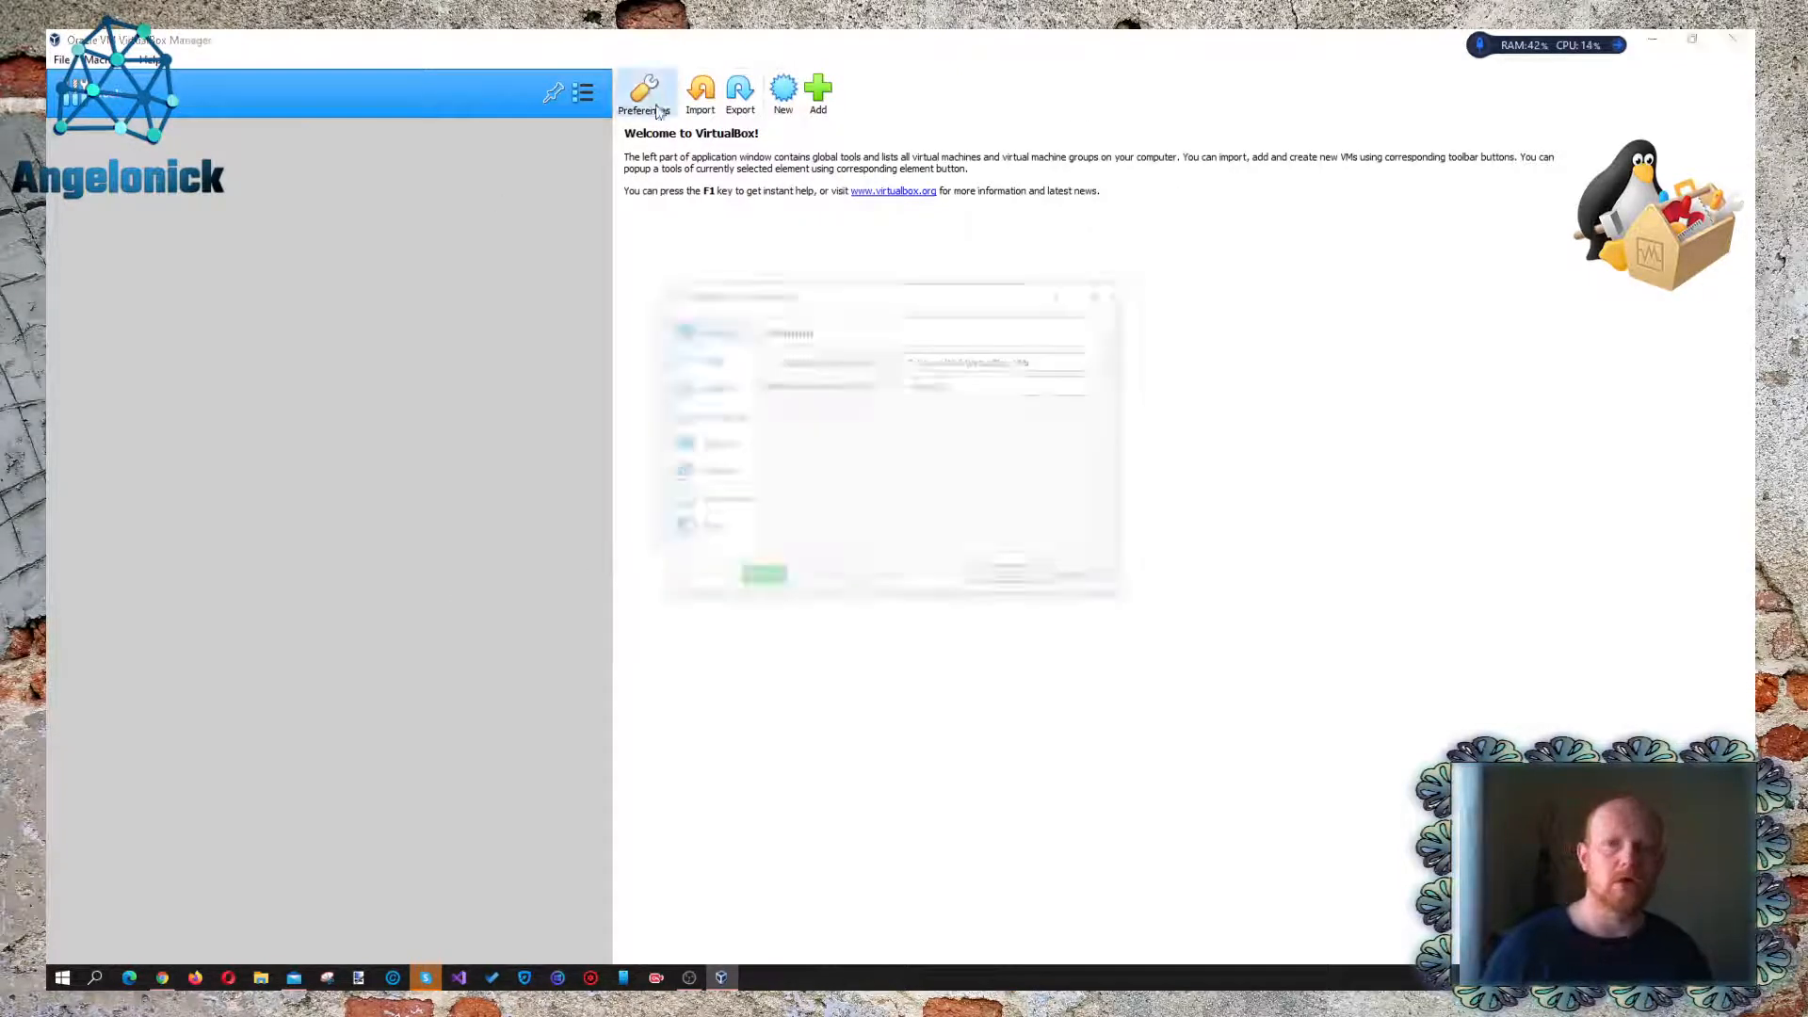
click(1101, 292)
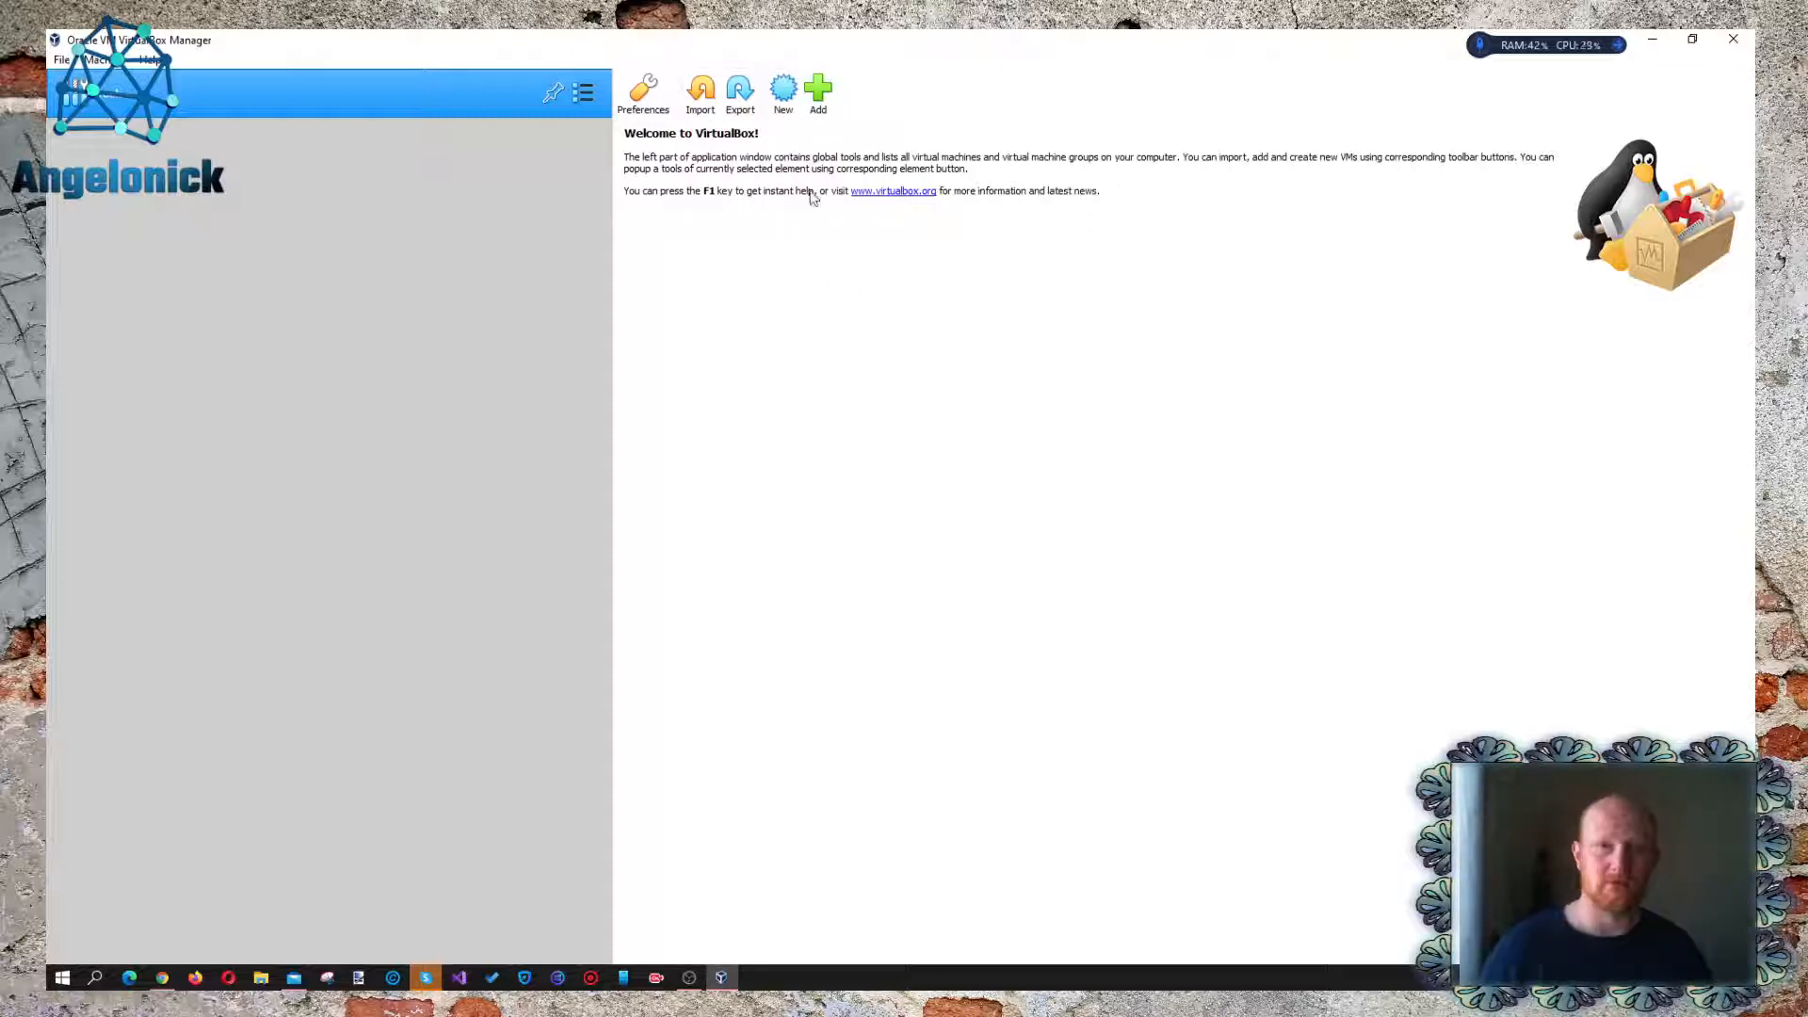
Step: Start creating a new virtual machine and name it "Linux Test"
click(784, 89)
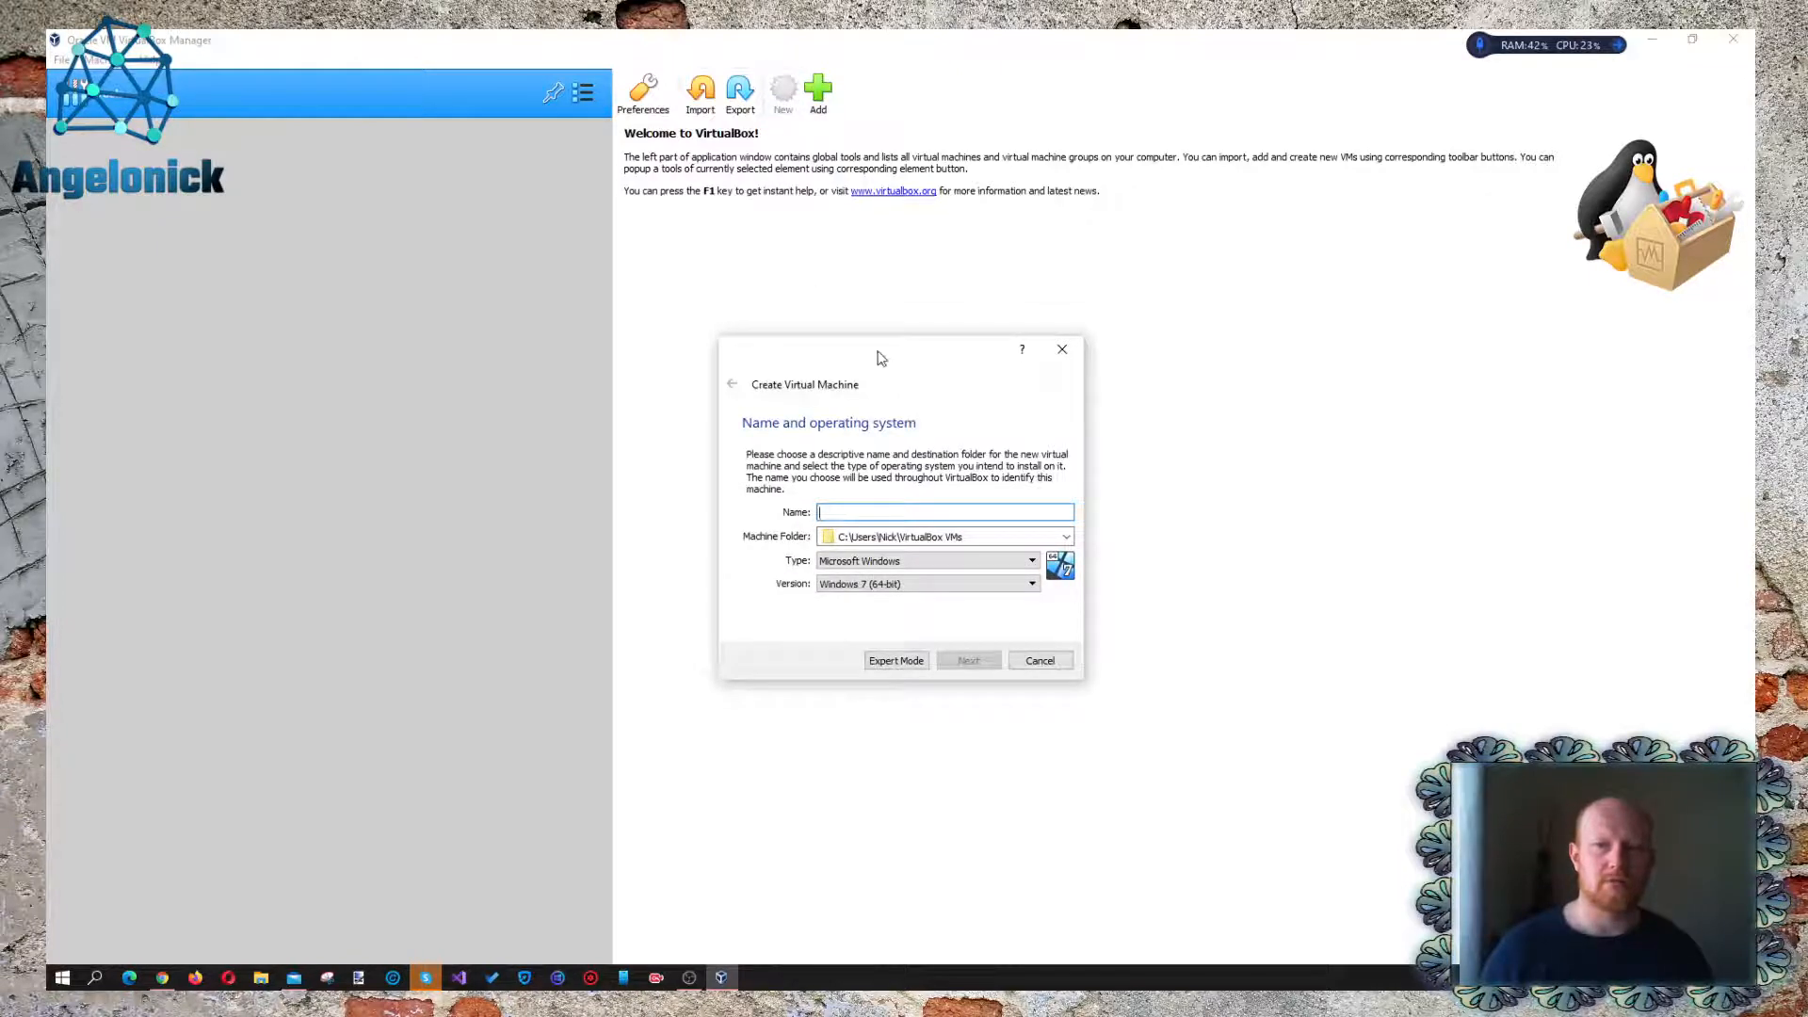
drag(880, 355, 593, 193)
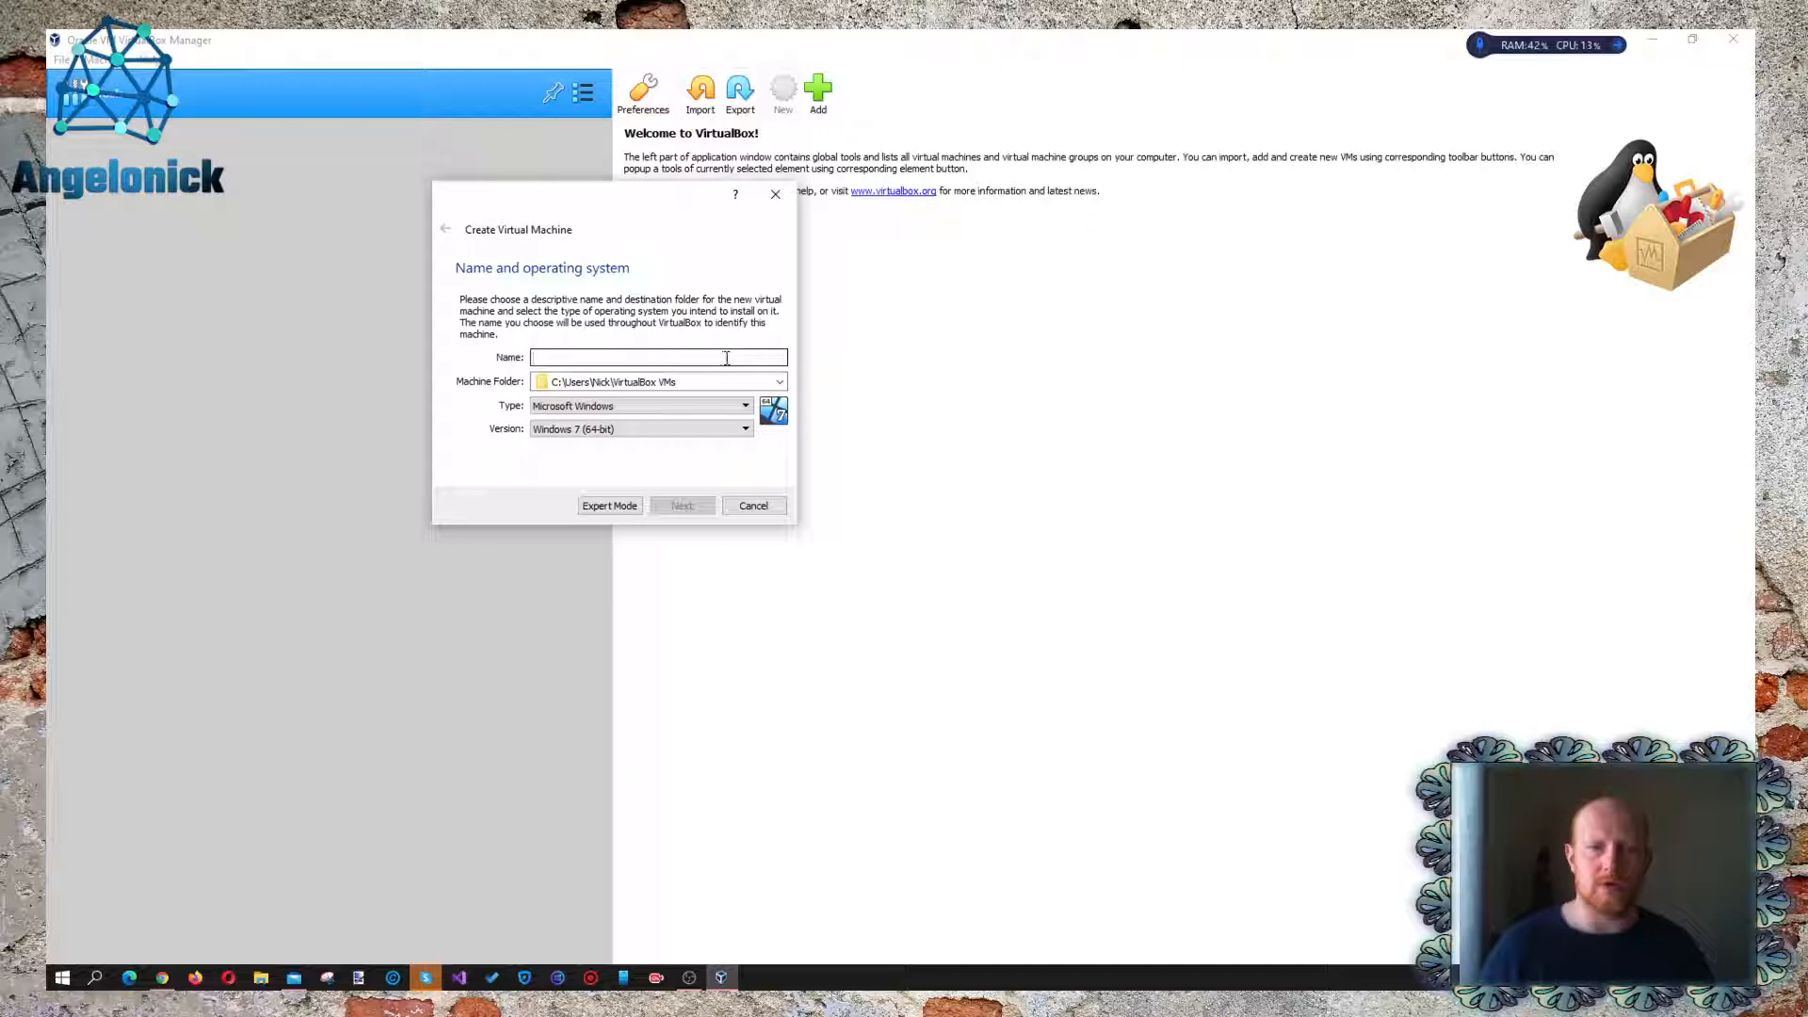
click(608, 409)
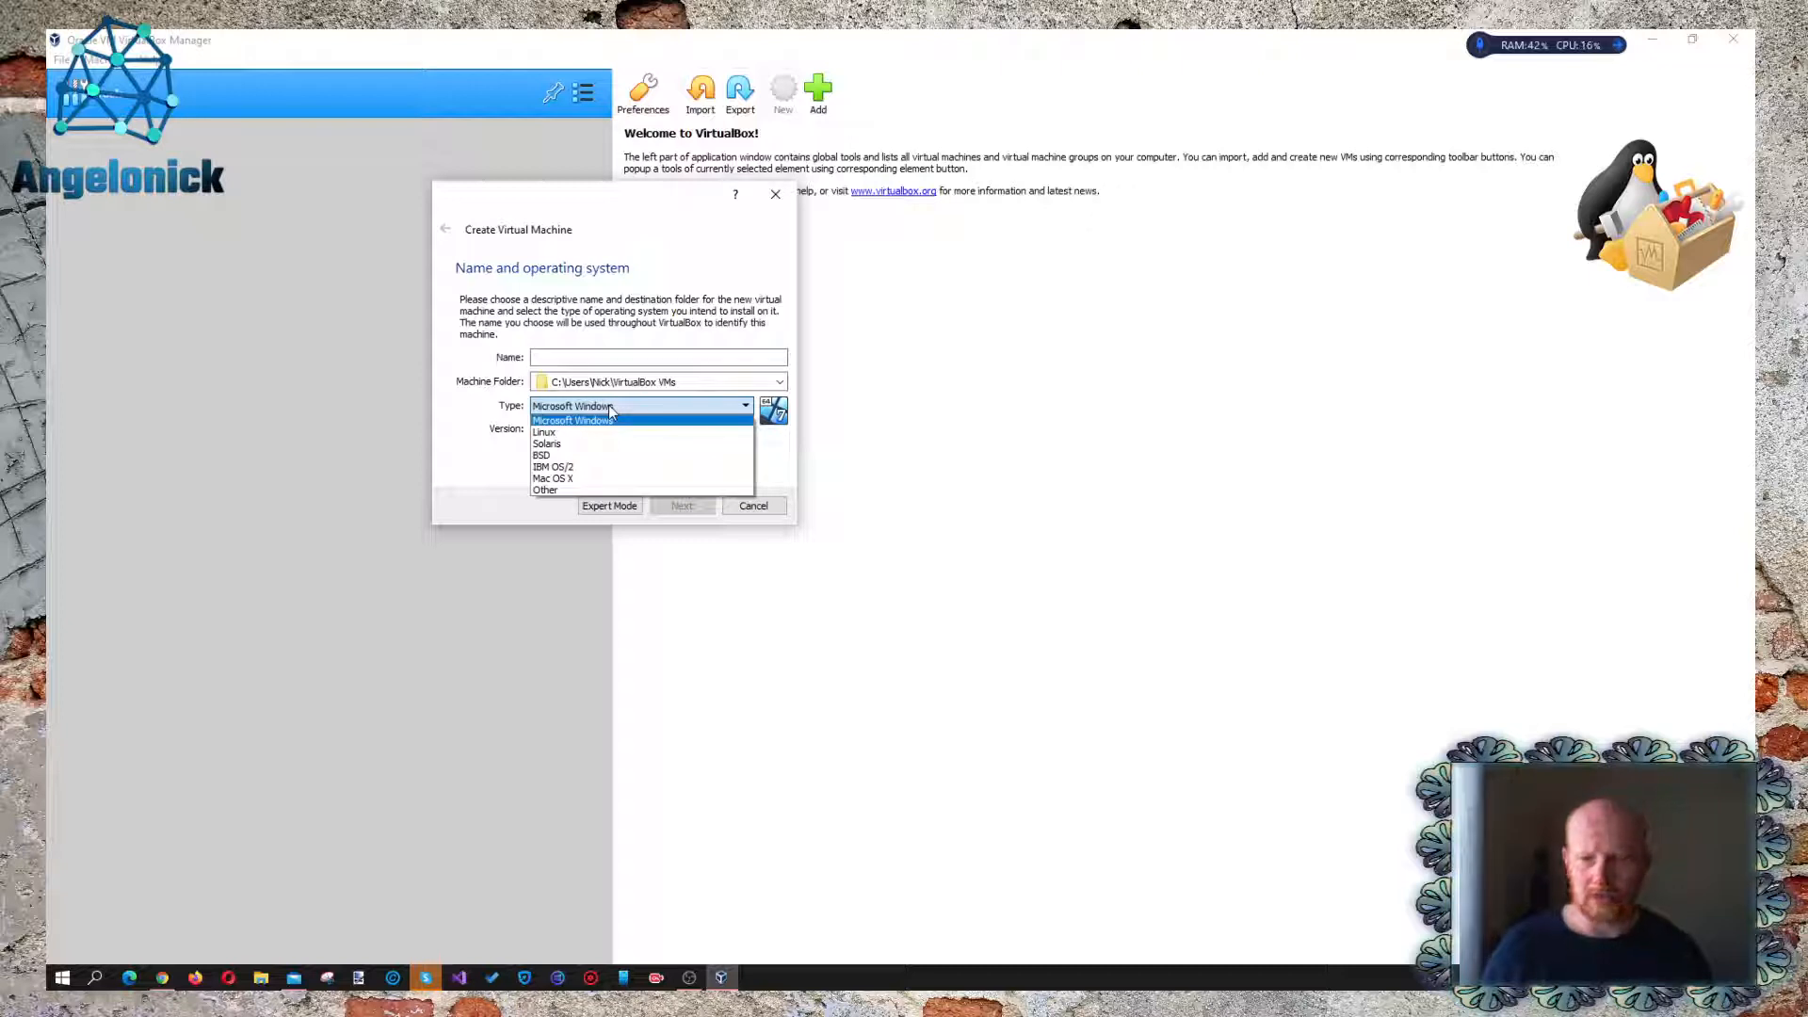
click(609, 409)
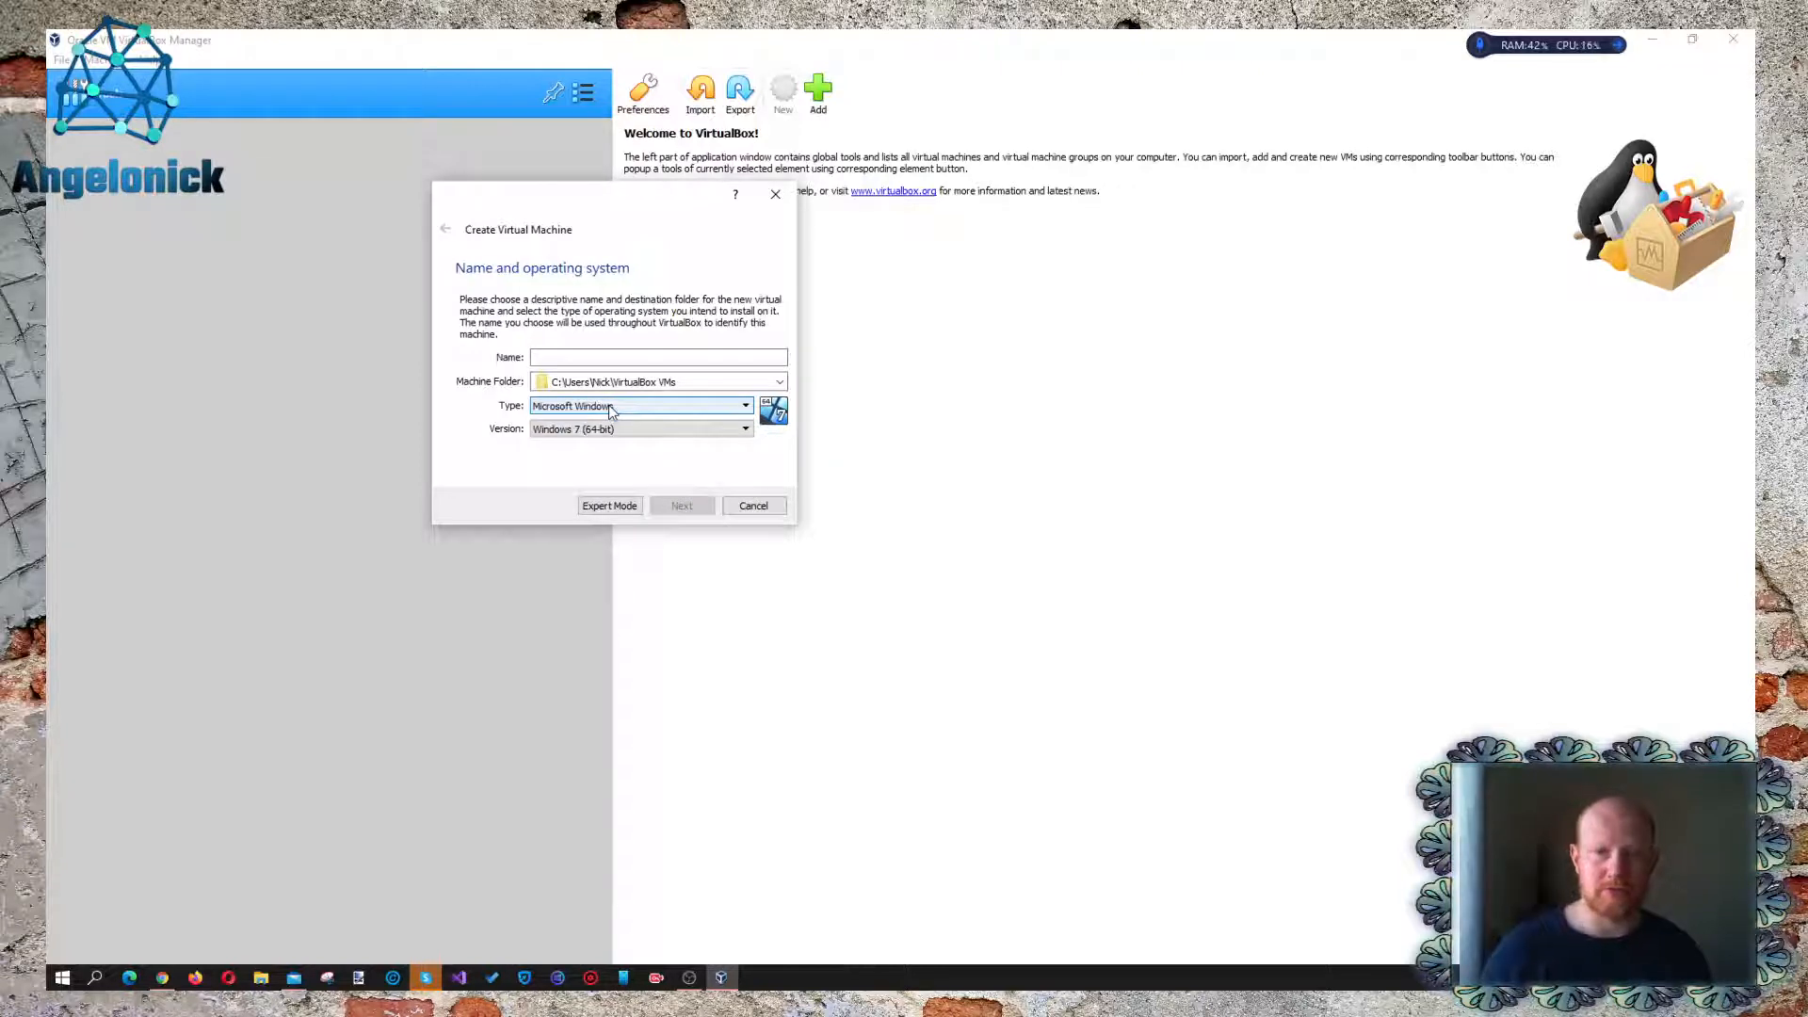
click(655, 432)
click(654, 431)
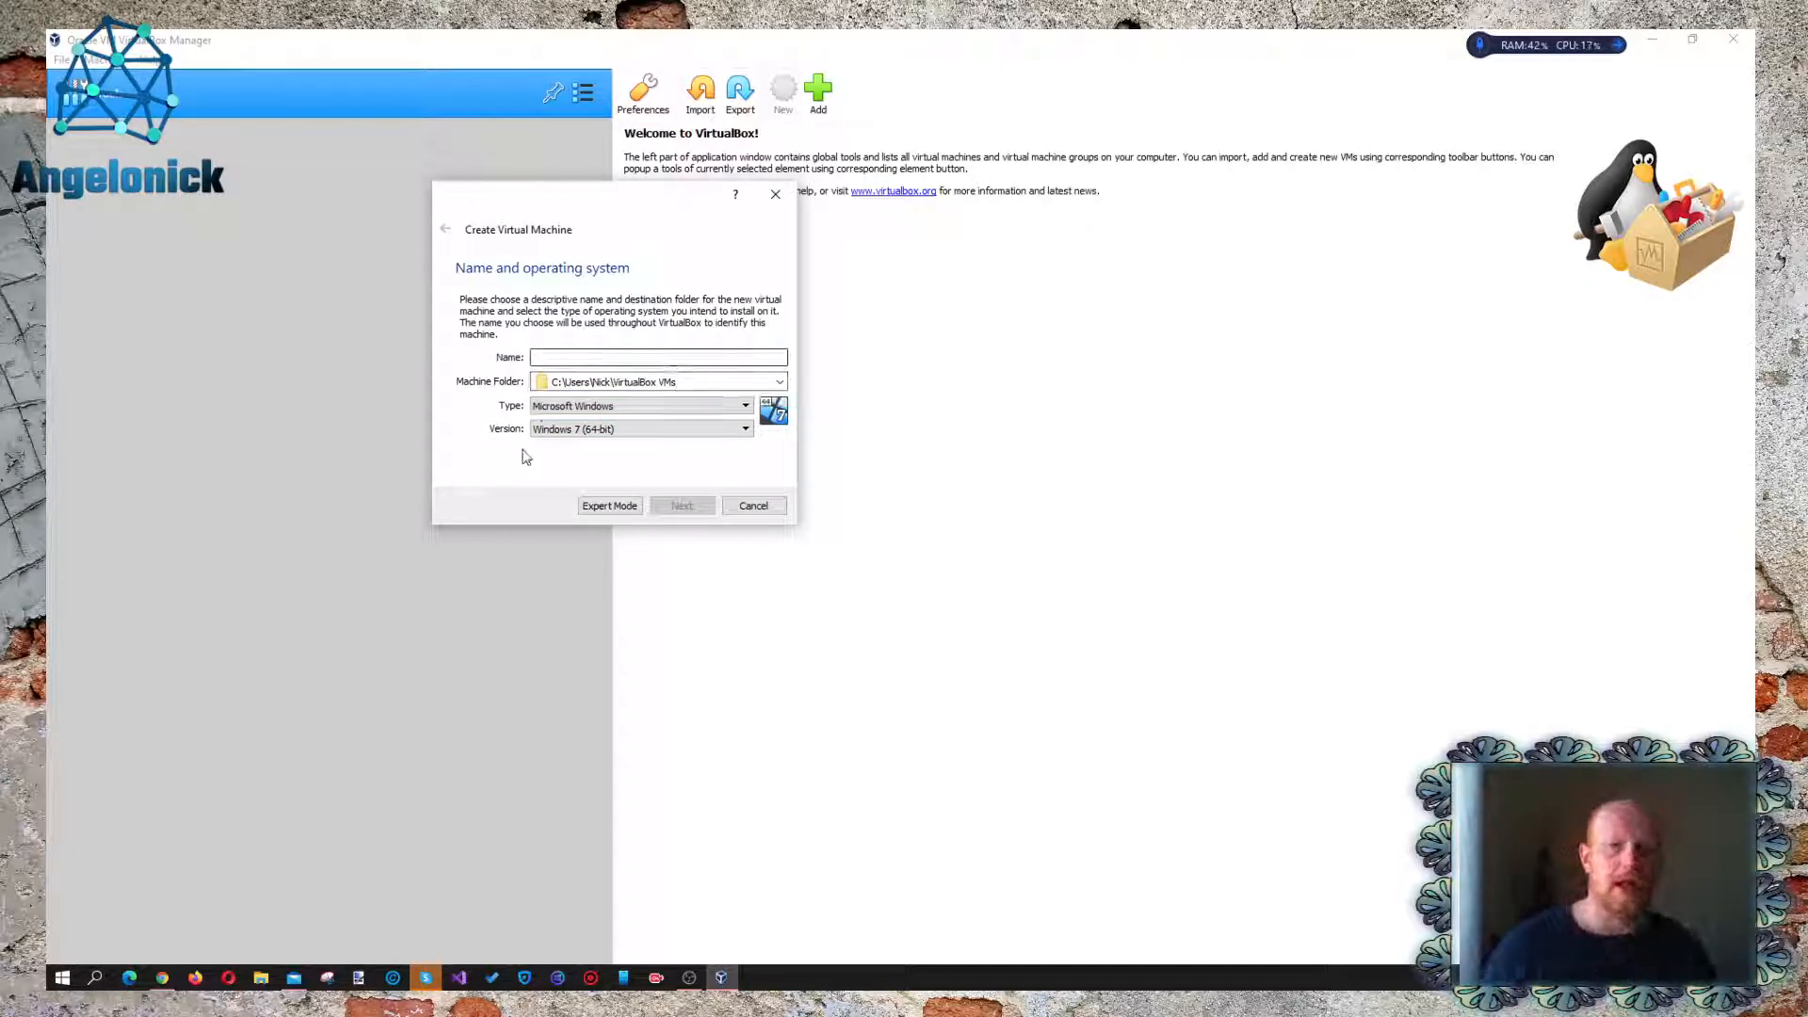
text(Li)
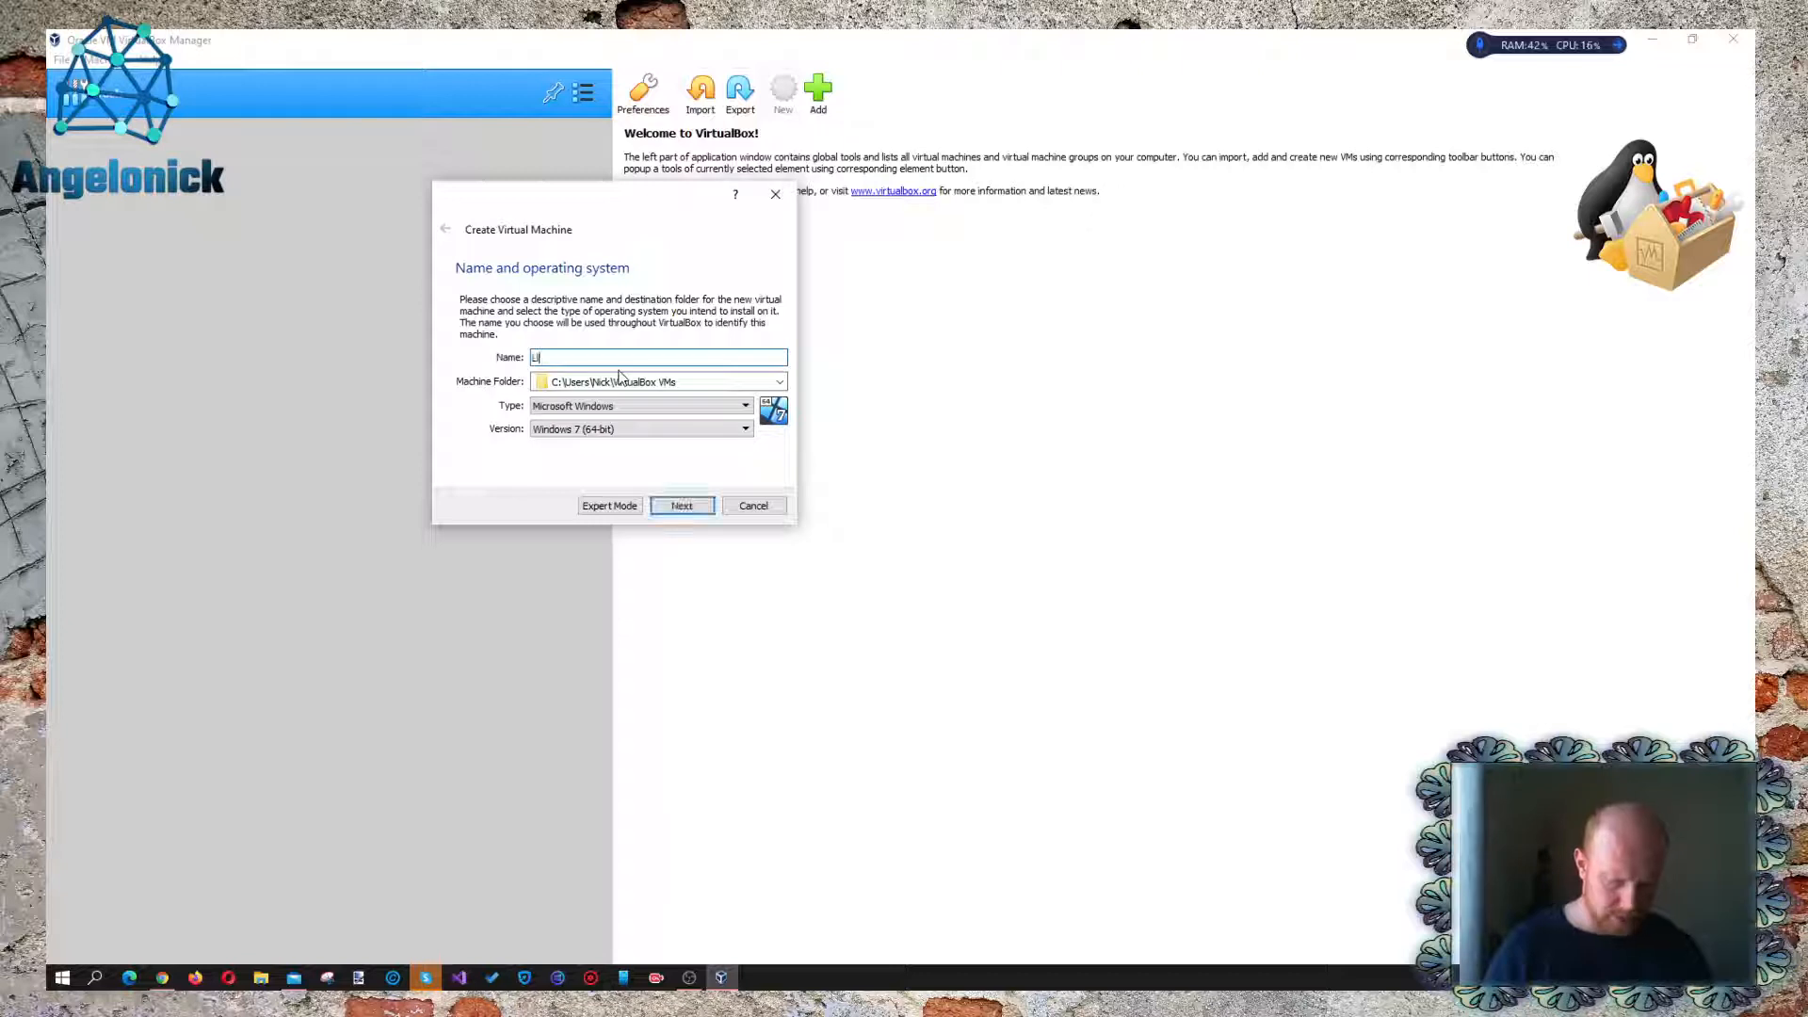
text(nux Test)
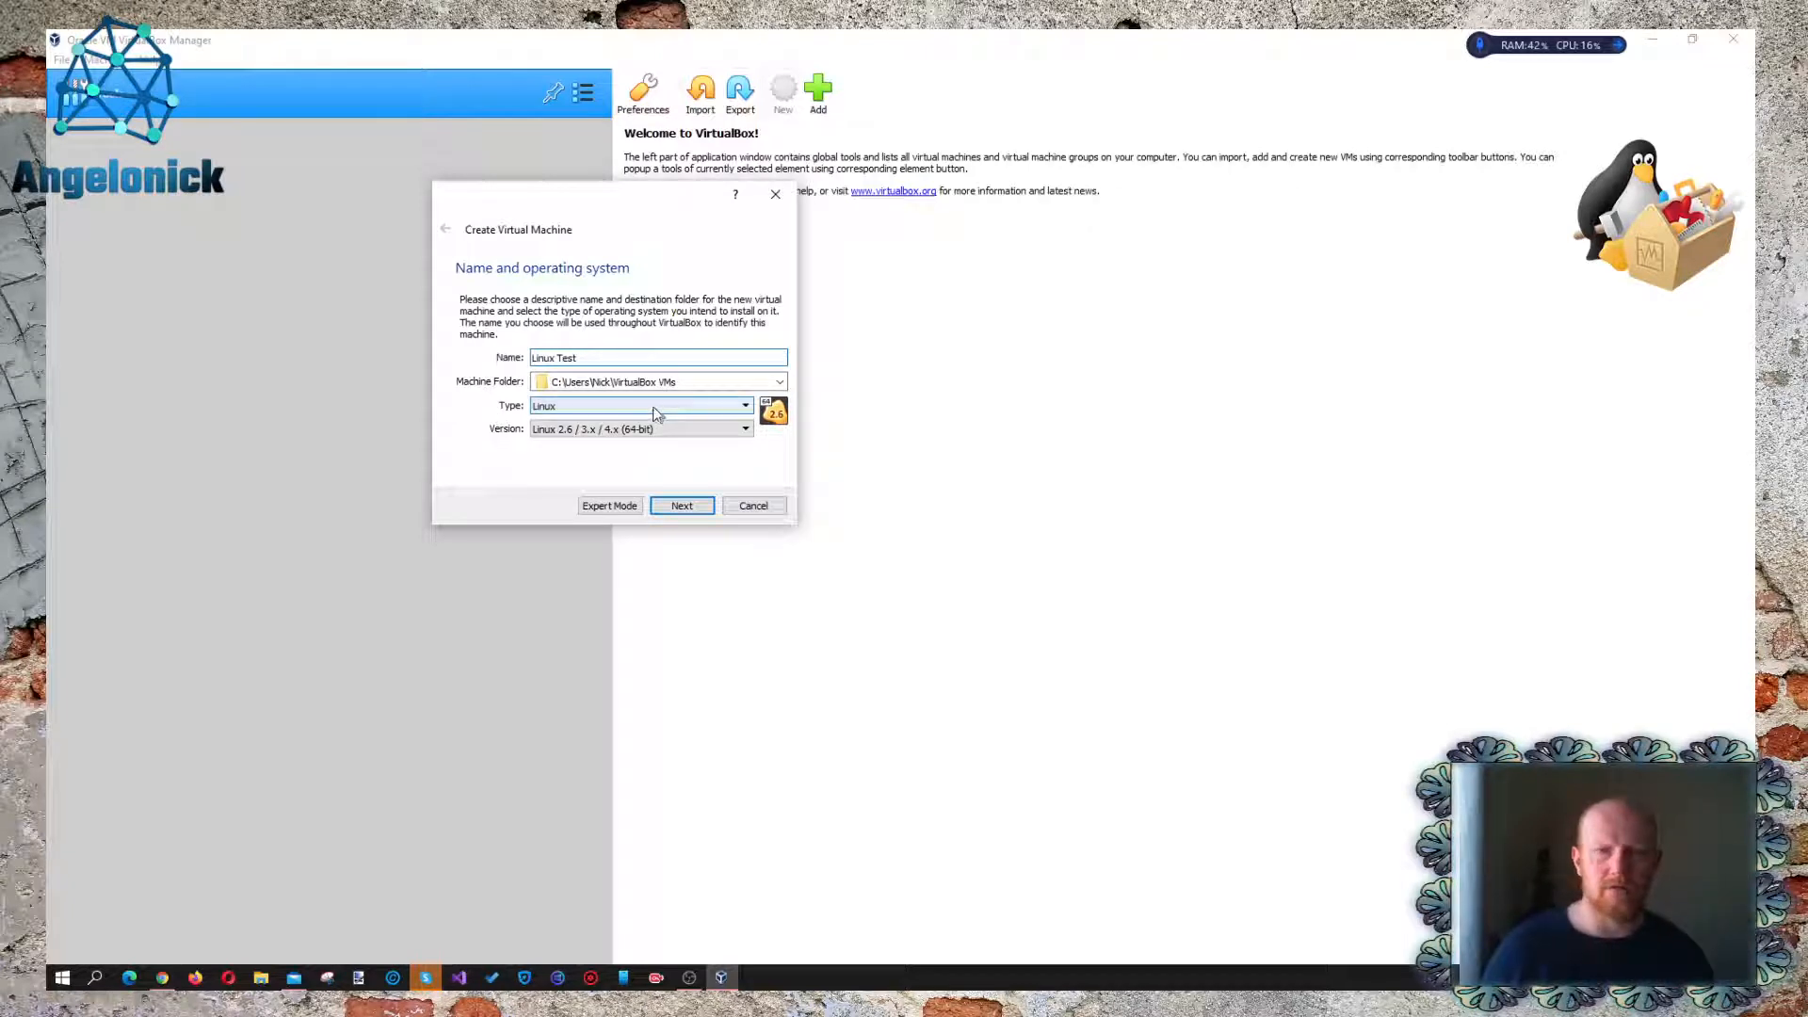
Step: Set the new machine's operating system version to Ubuntu (64-bit), keeping the type as Linux
click(601, 409)
click(605, 431)
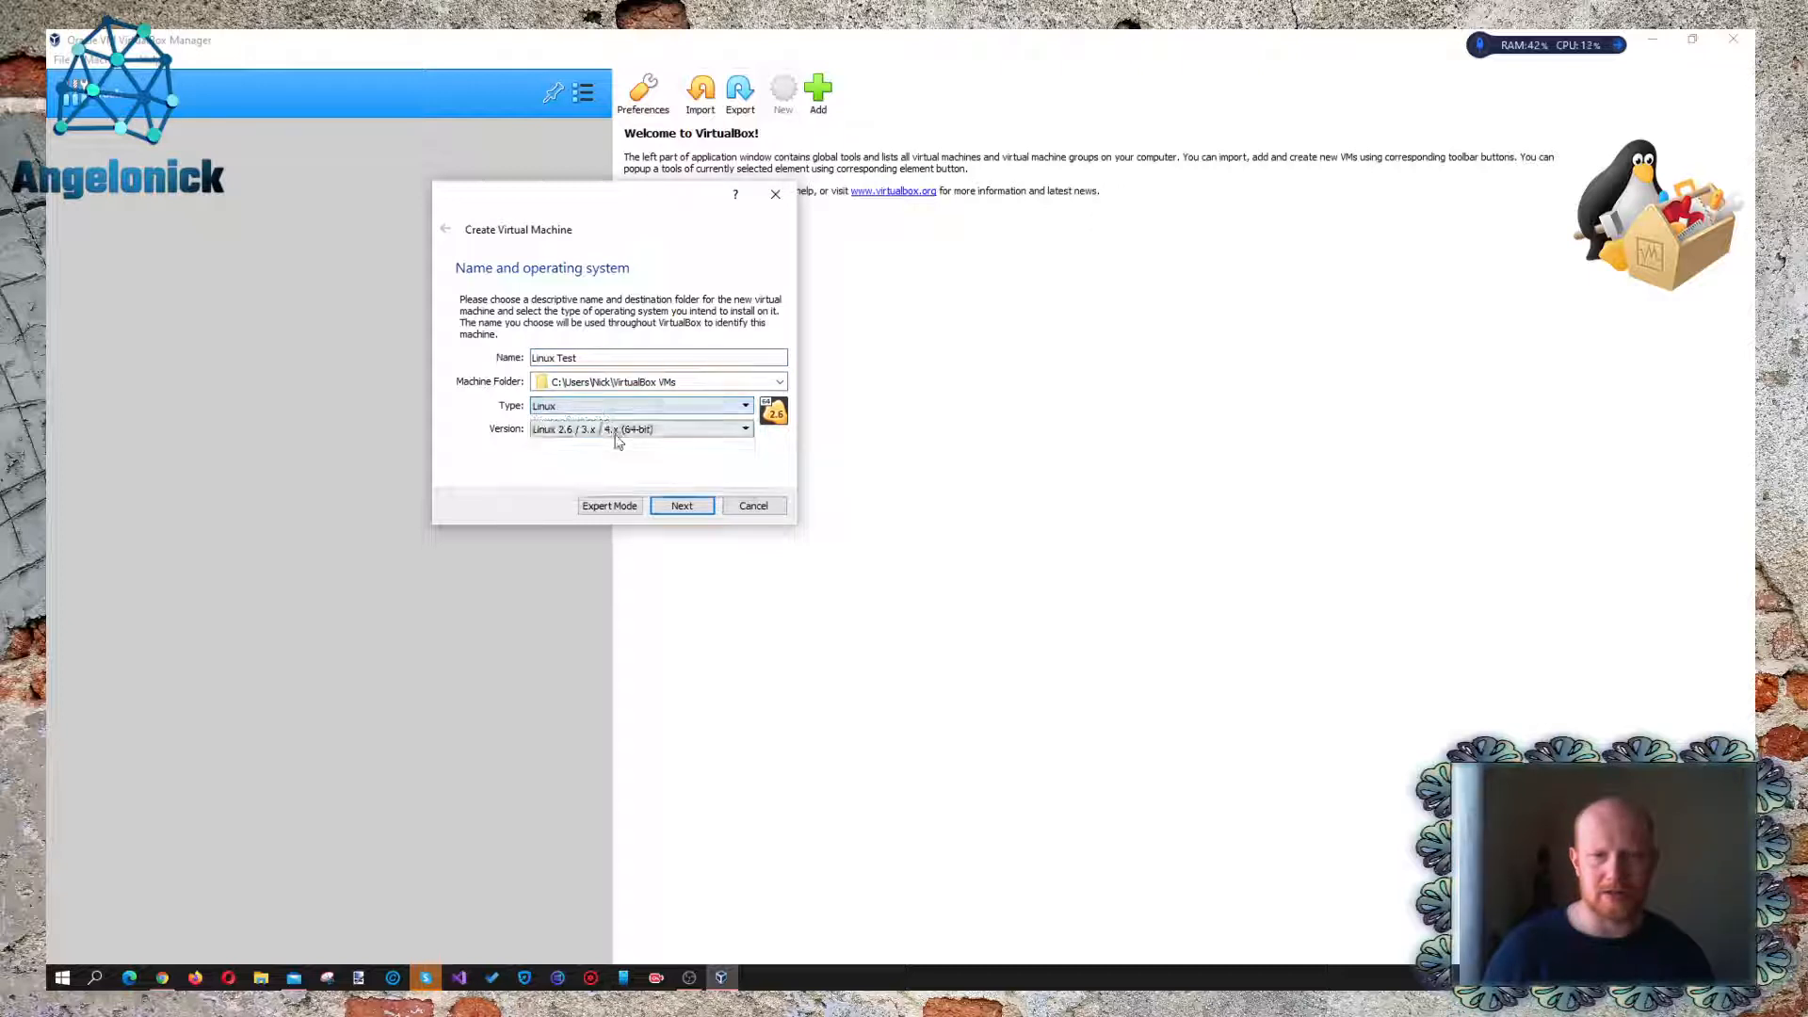
click(618, 429)
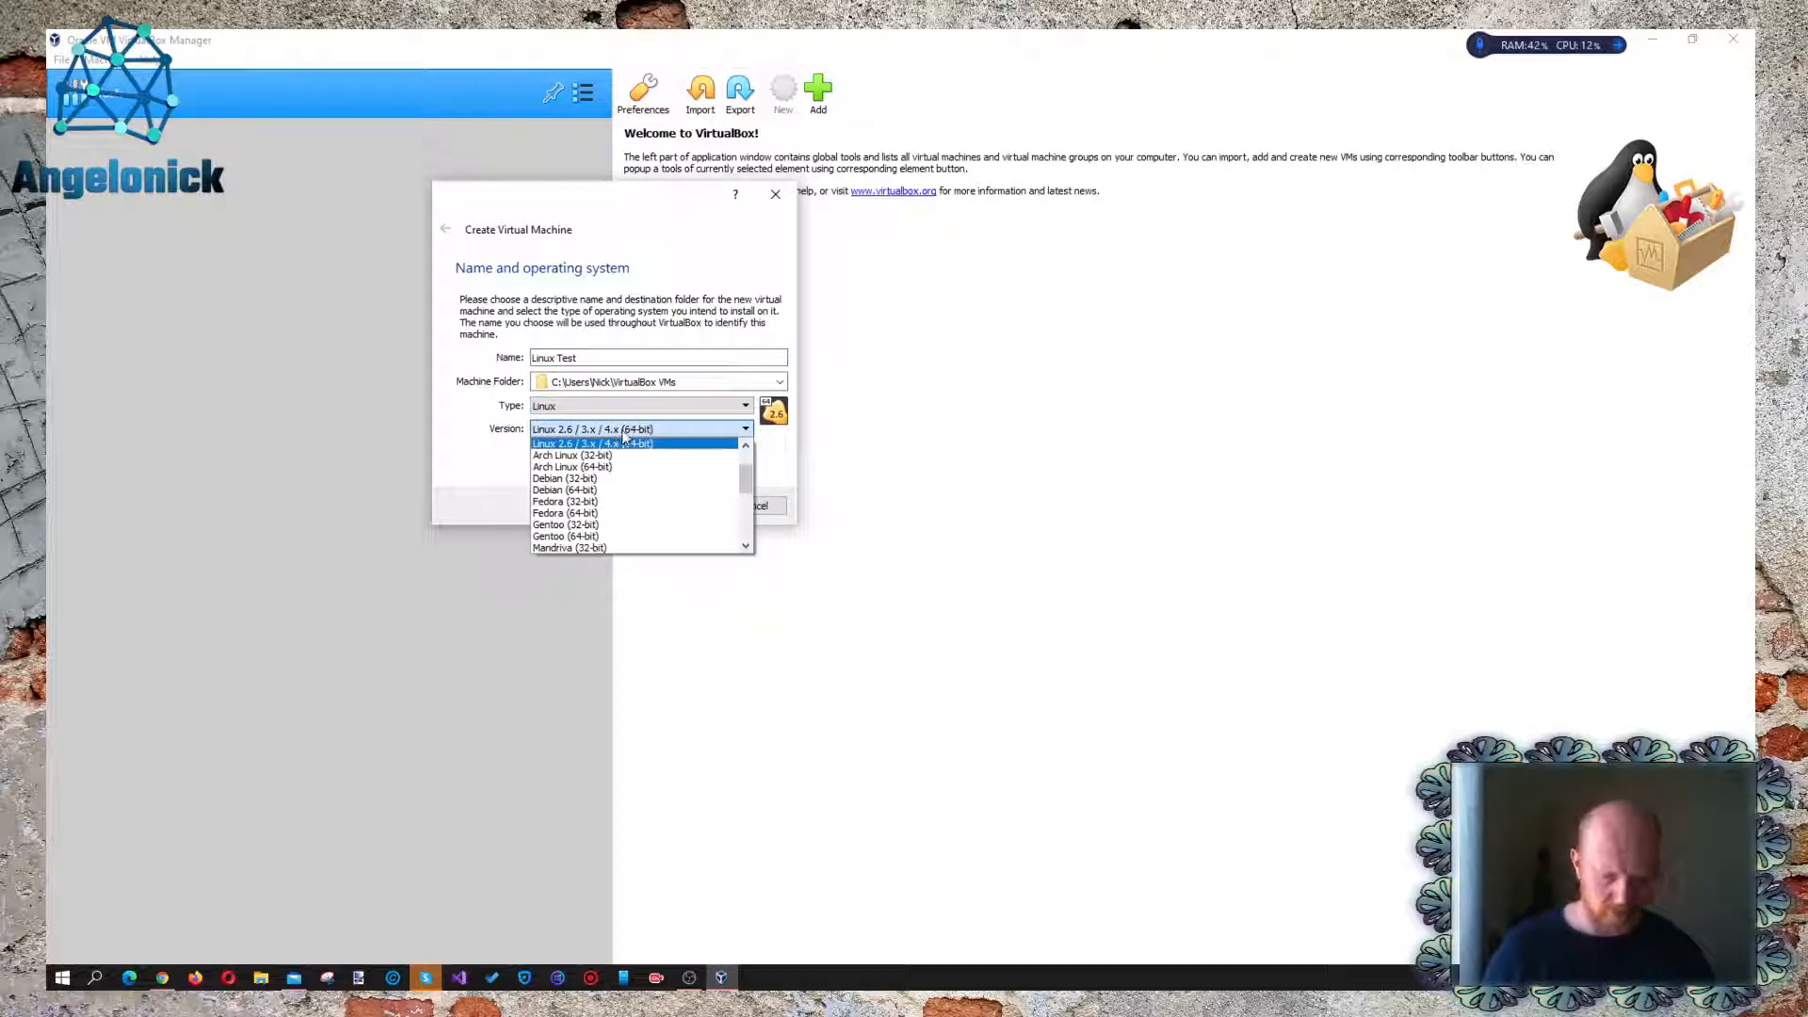
key(u)
key(Up)
key(Up)
key(Up)
key(Up)
key(Up)
key(Up)
key(Up)
key(Up)
key(Up)
key(Up)
key(Up)
key(Up)
key(Up)
key(Up)
key(Up)
key(Up)
key(Up)
key(Up)
key(Up)
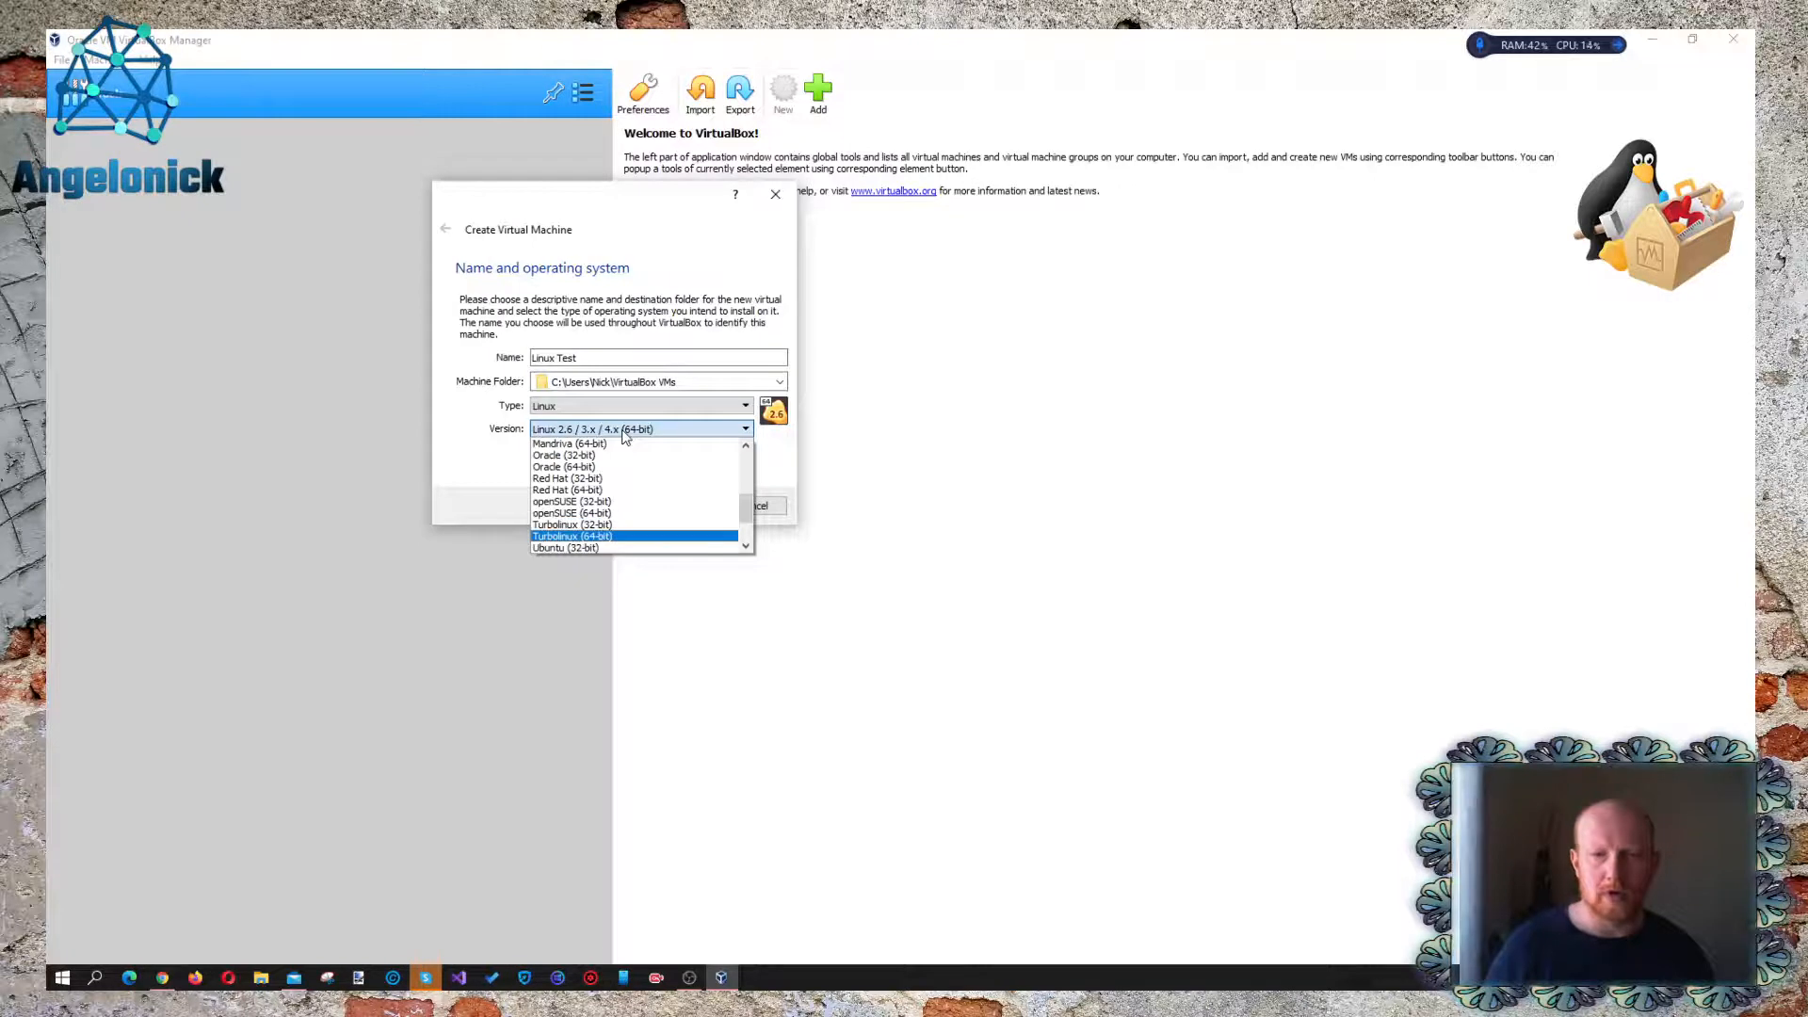
key(Down)
key(Down)
key(Down)
key(Down)
key(Down)
key(Down)
key(Down)
key(Down)
key(Down)
key(Down)
key(Down)
key(Down)
key(Down)
key(Down)
key(Down)
key(Down)
key(Down)
key(Down)
key(Down)
key(Down)
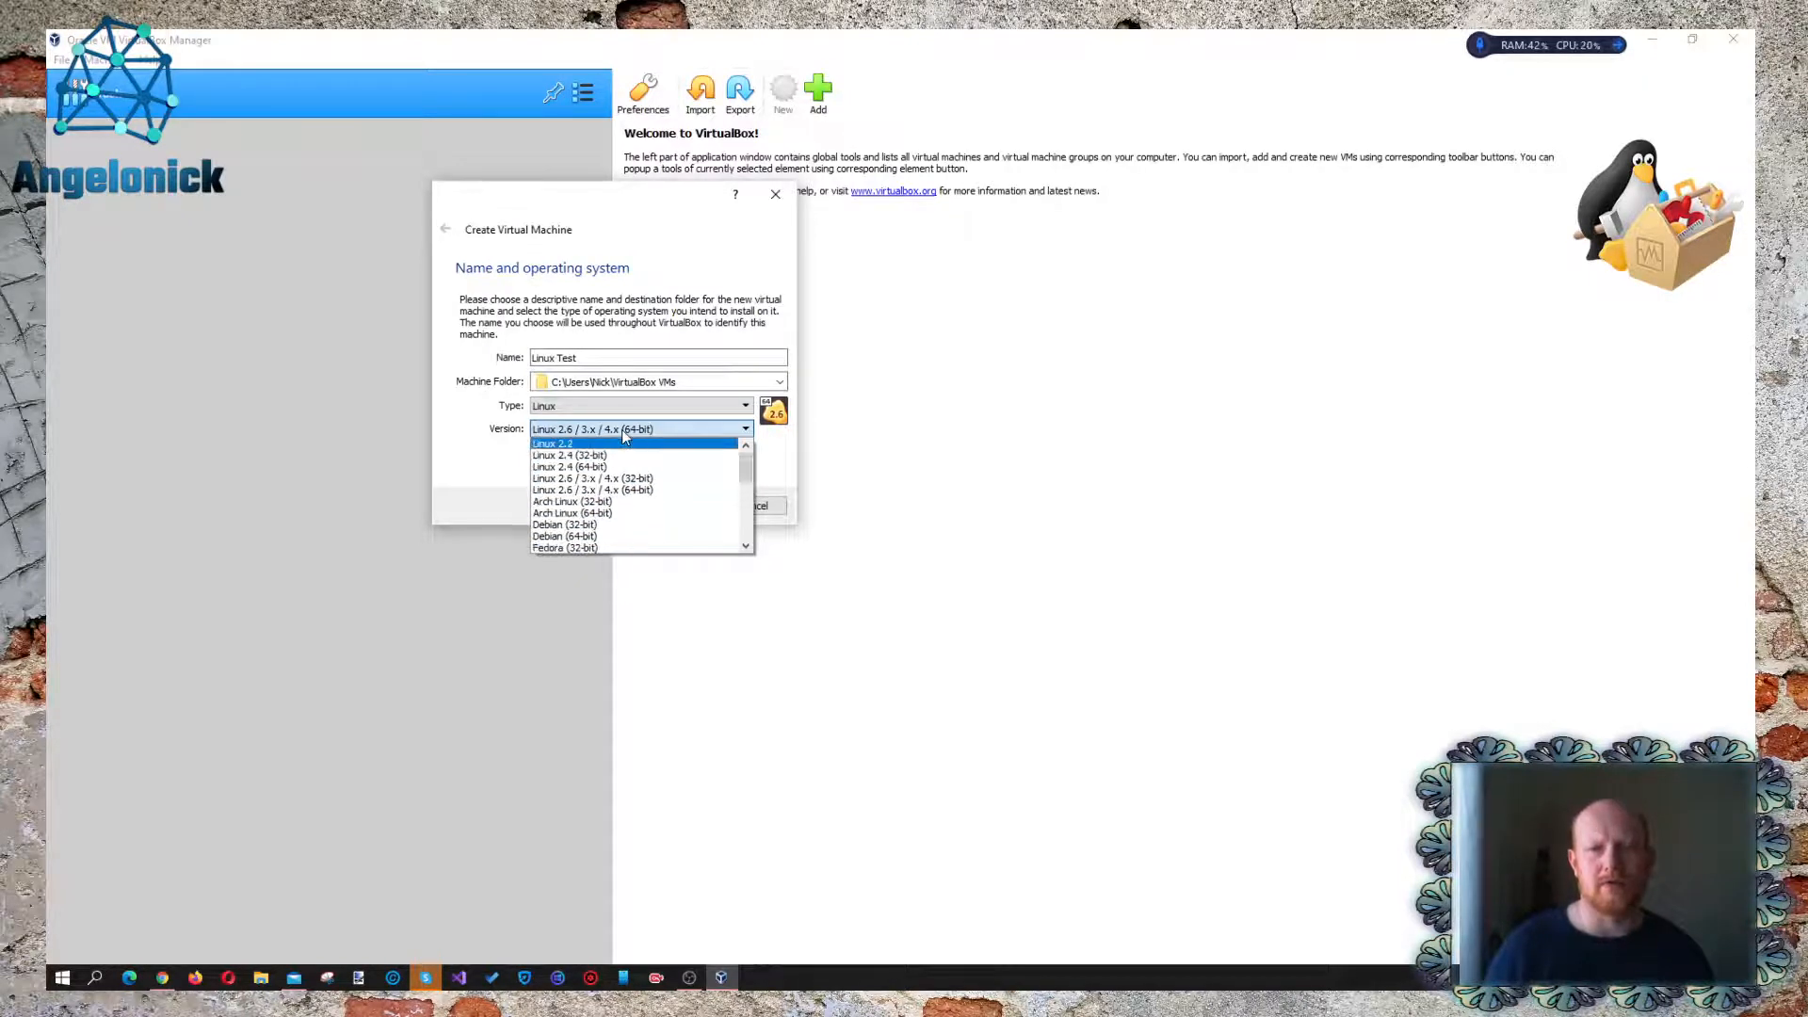
key(Down)
key(Down)
key(Down)
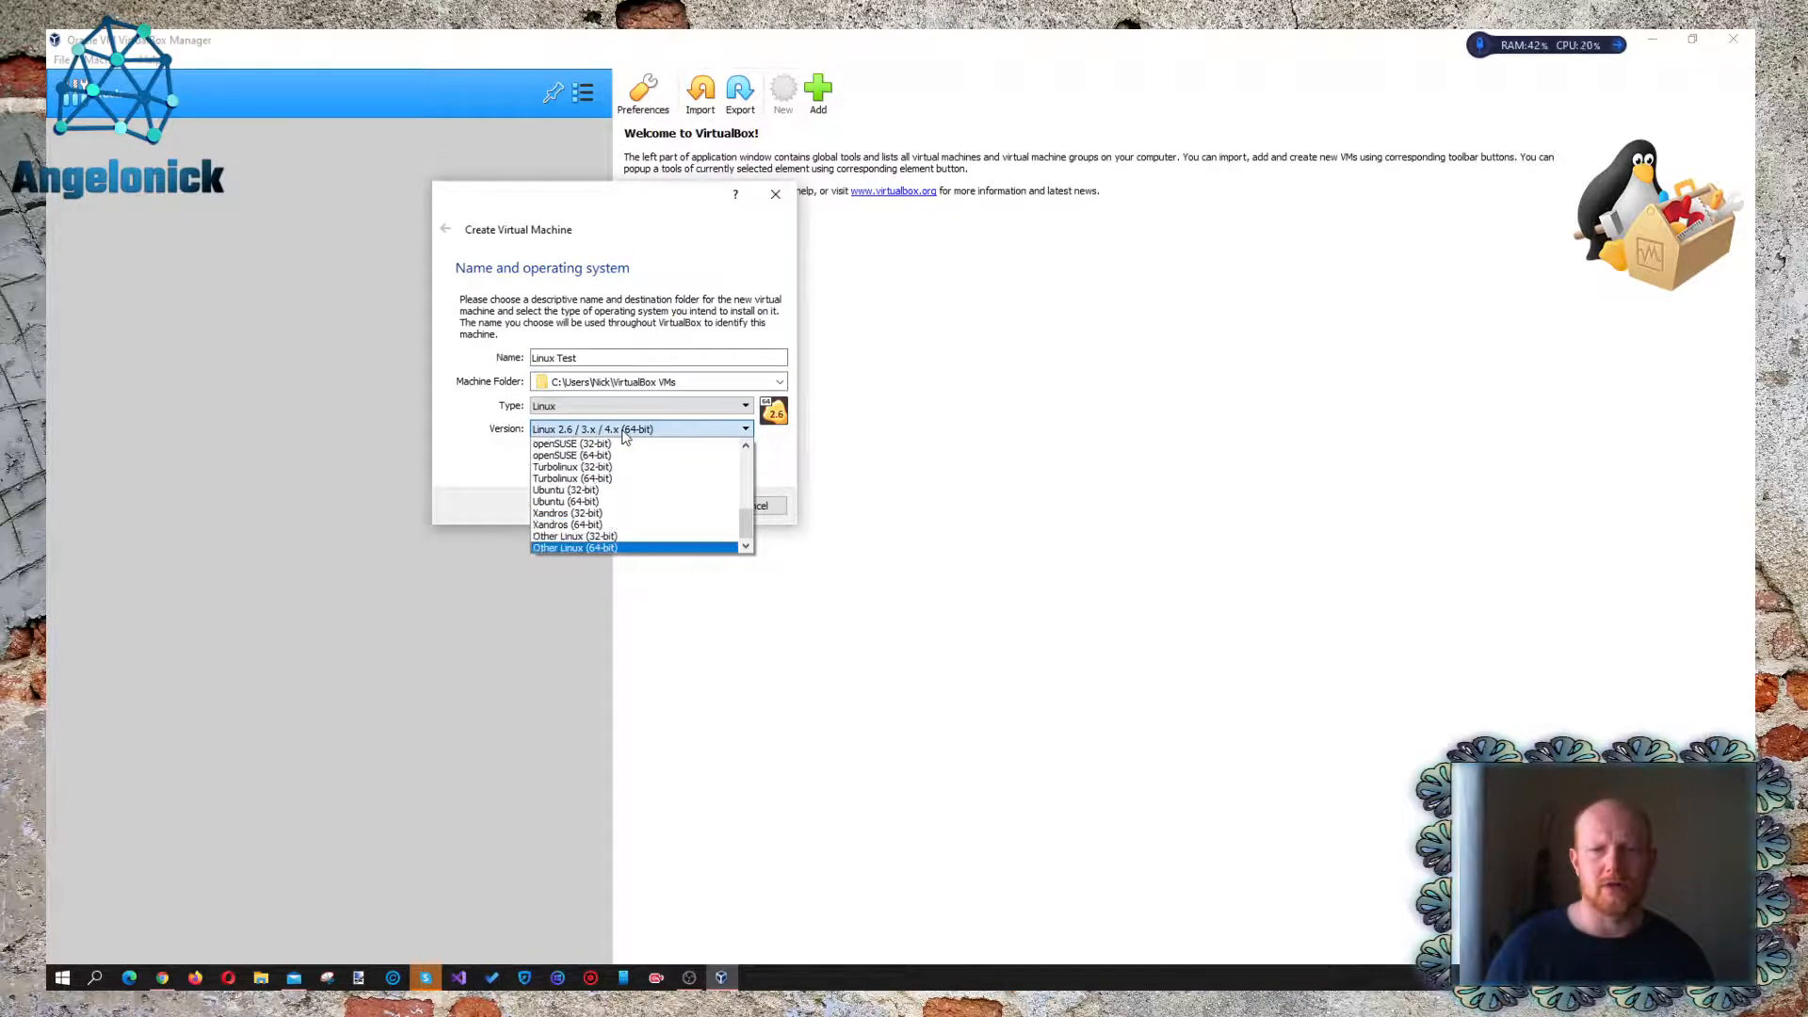
key(Up)
key(Up)
key(Up)
key(Up)
key(Down)
key(Down)
key(Down)
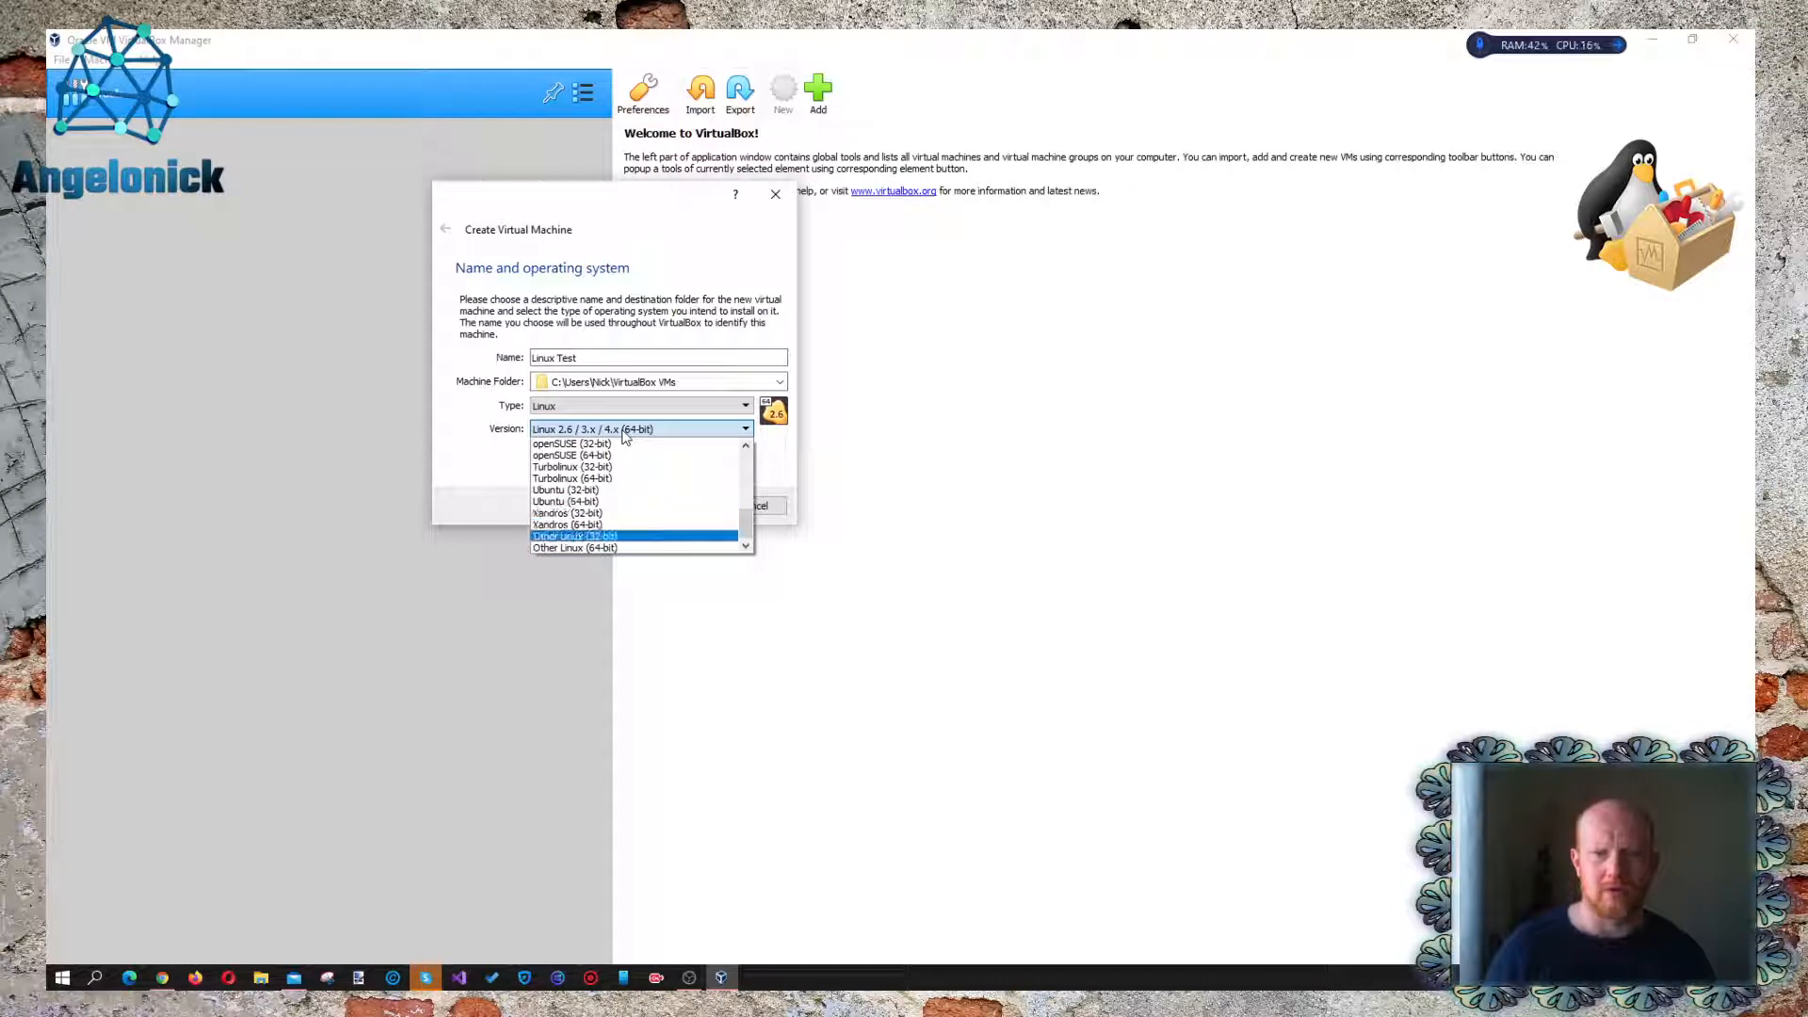
key(Up)
key(Up)
key(Up)
key(Return)
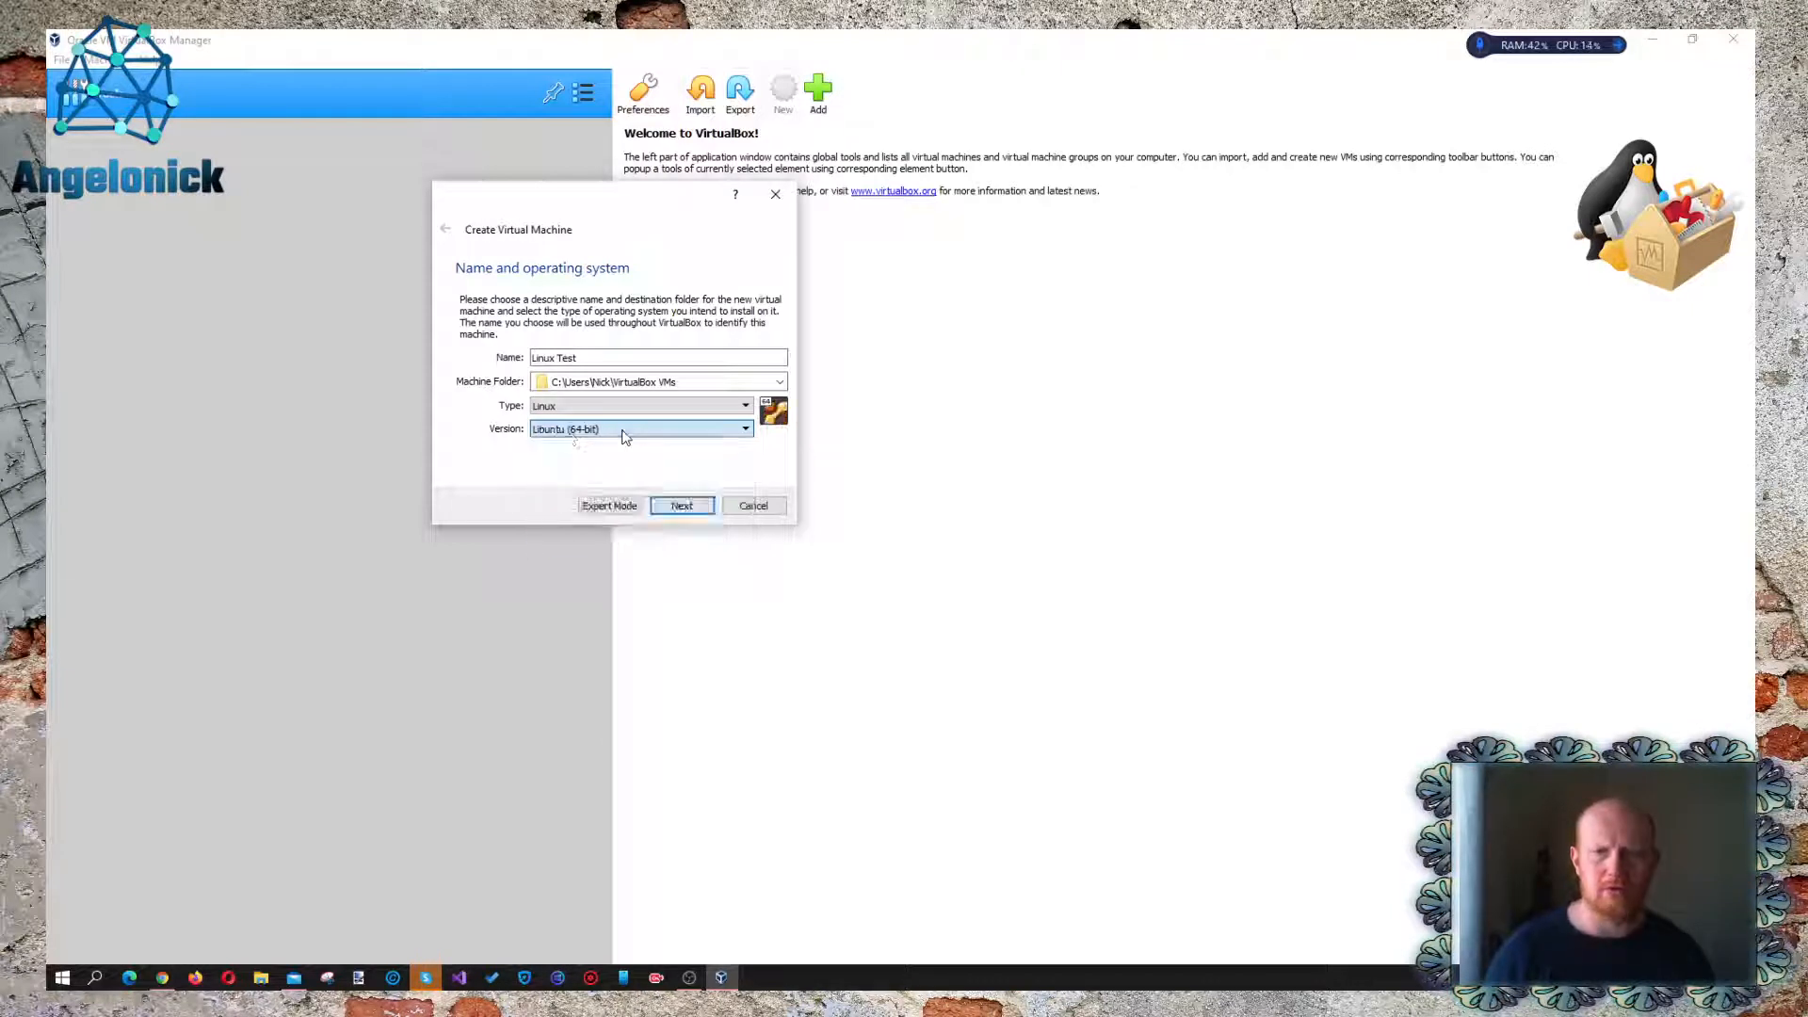
Step: Keep Ubuntu (64-bit) as the version and proceed to the memory size settings
click(623, 431)
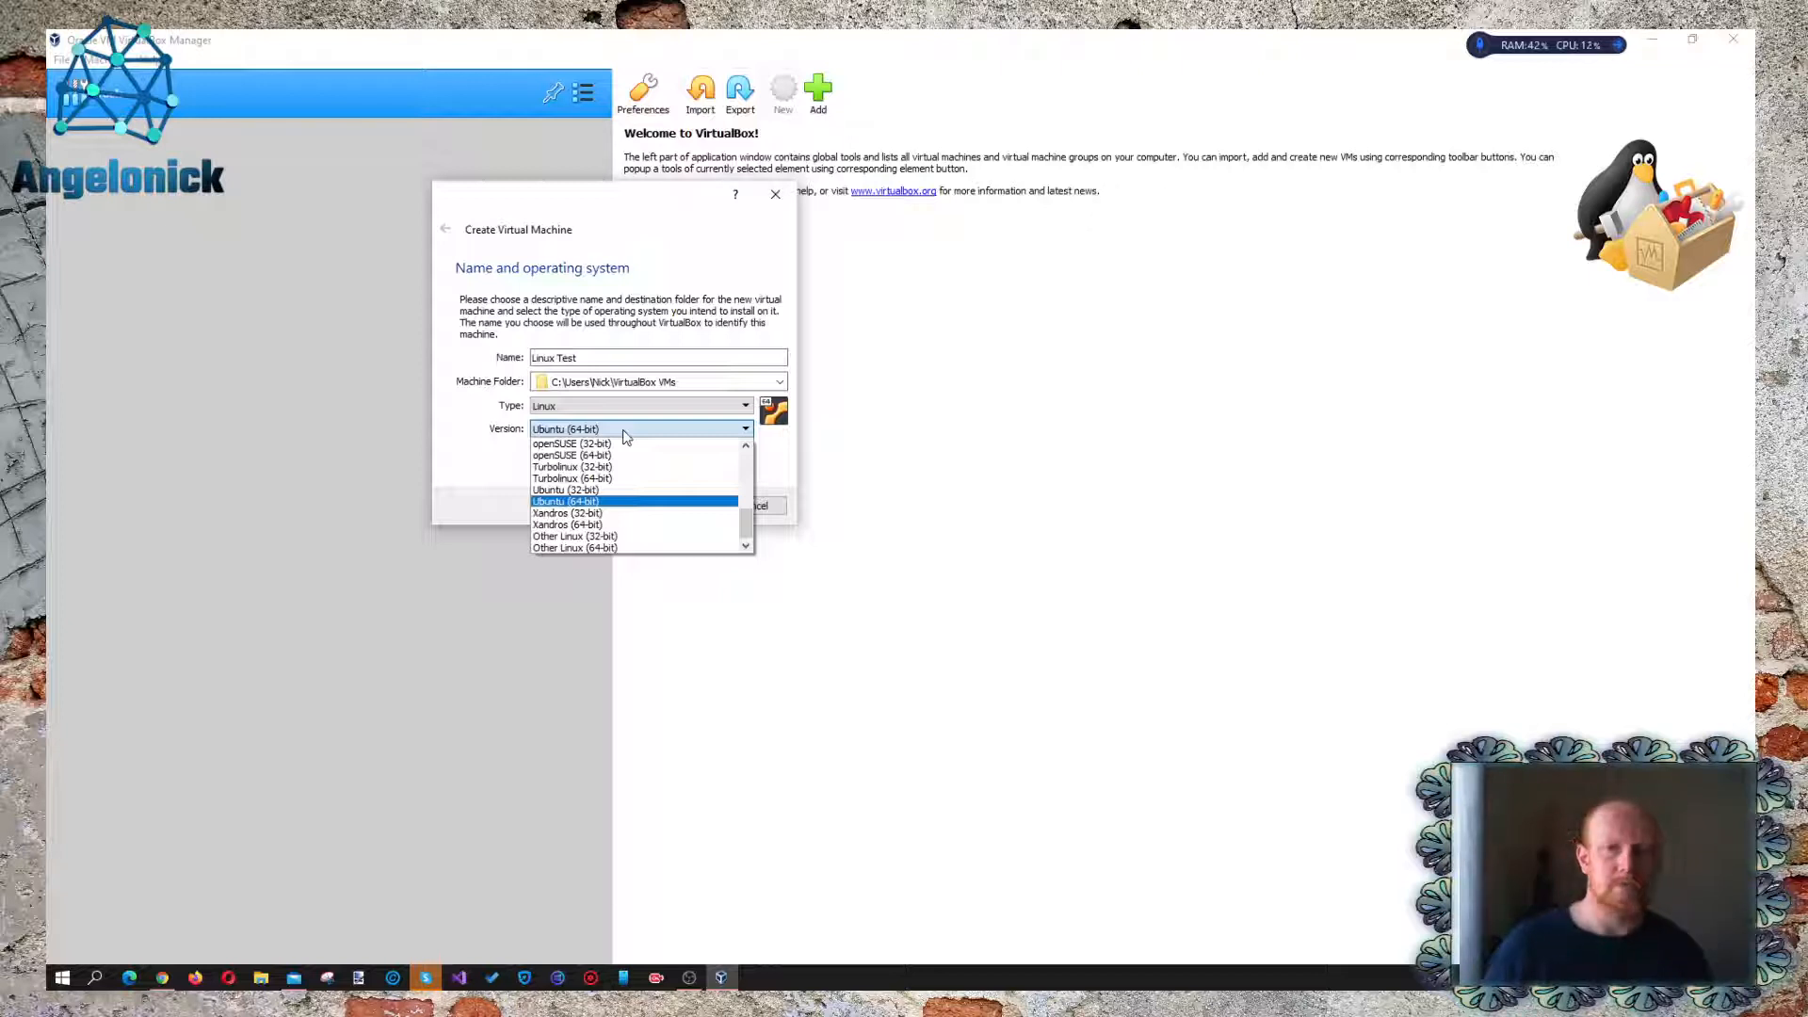
click(637, 502)
click(690, 507)
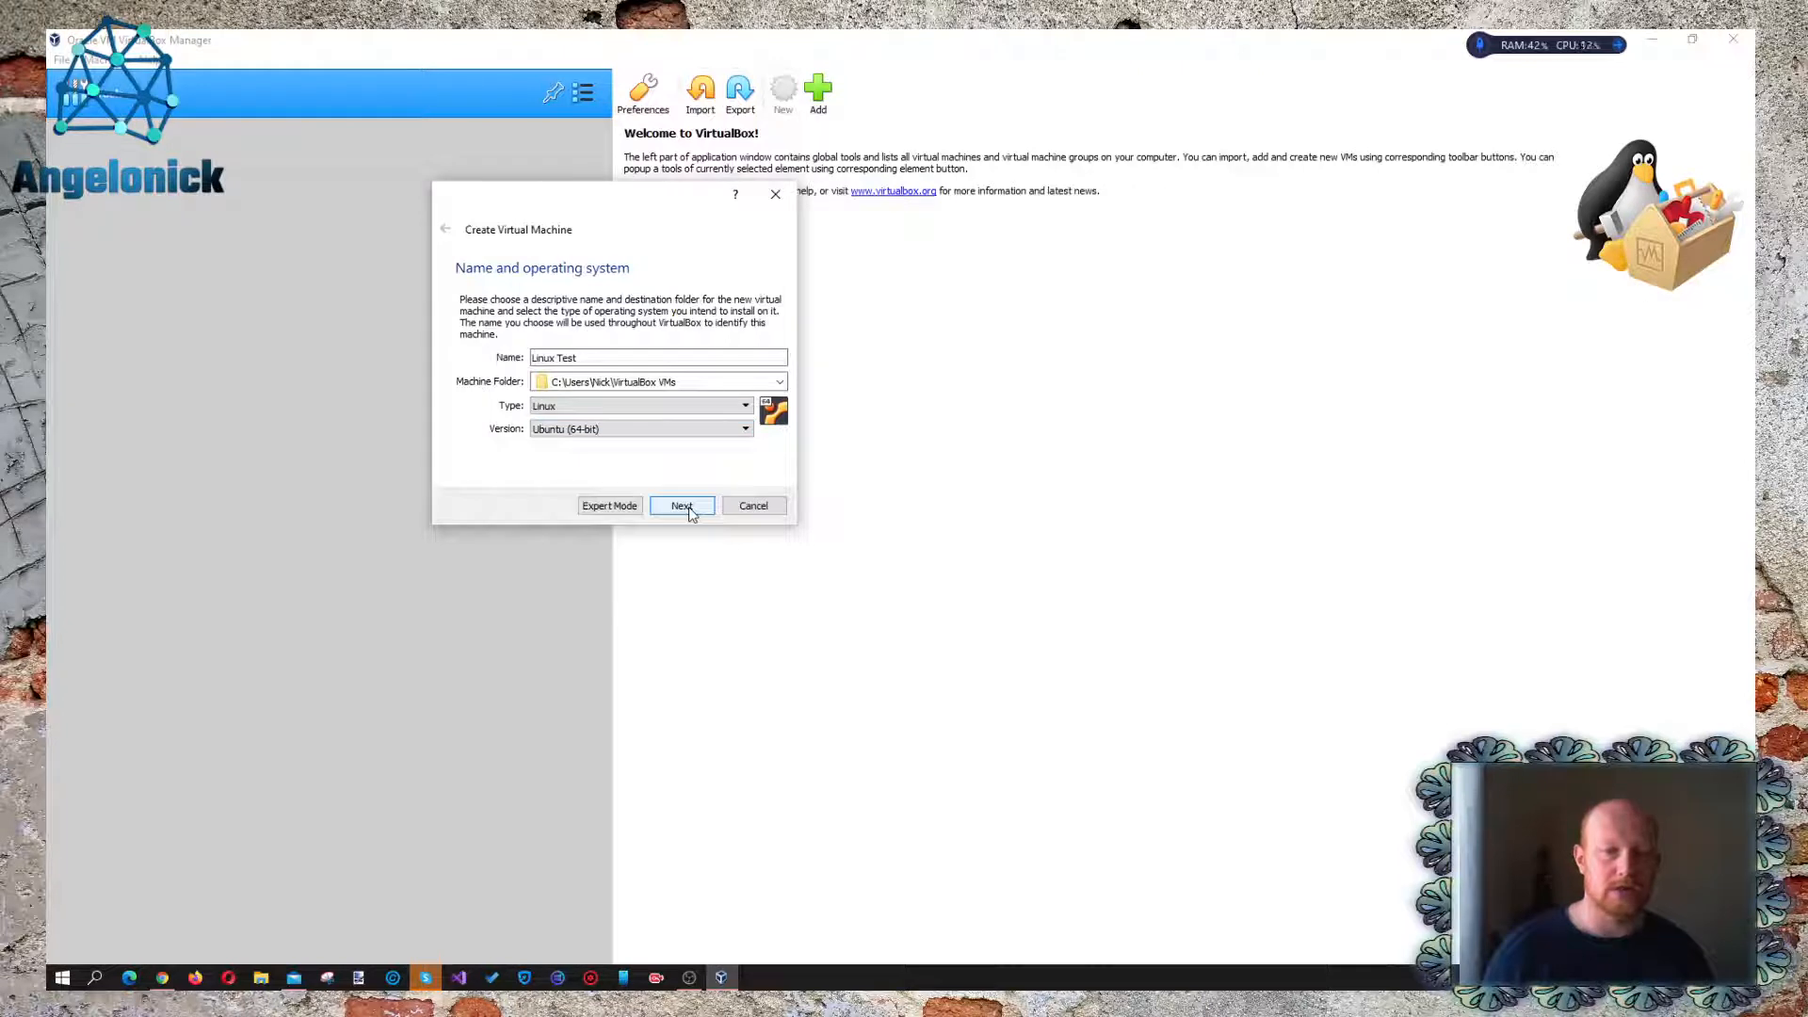
click(687, 507)
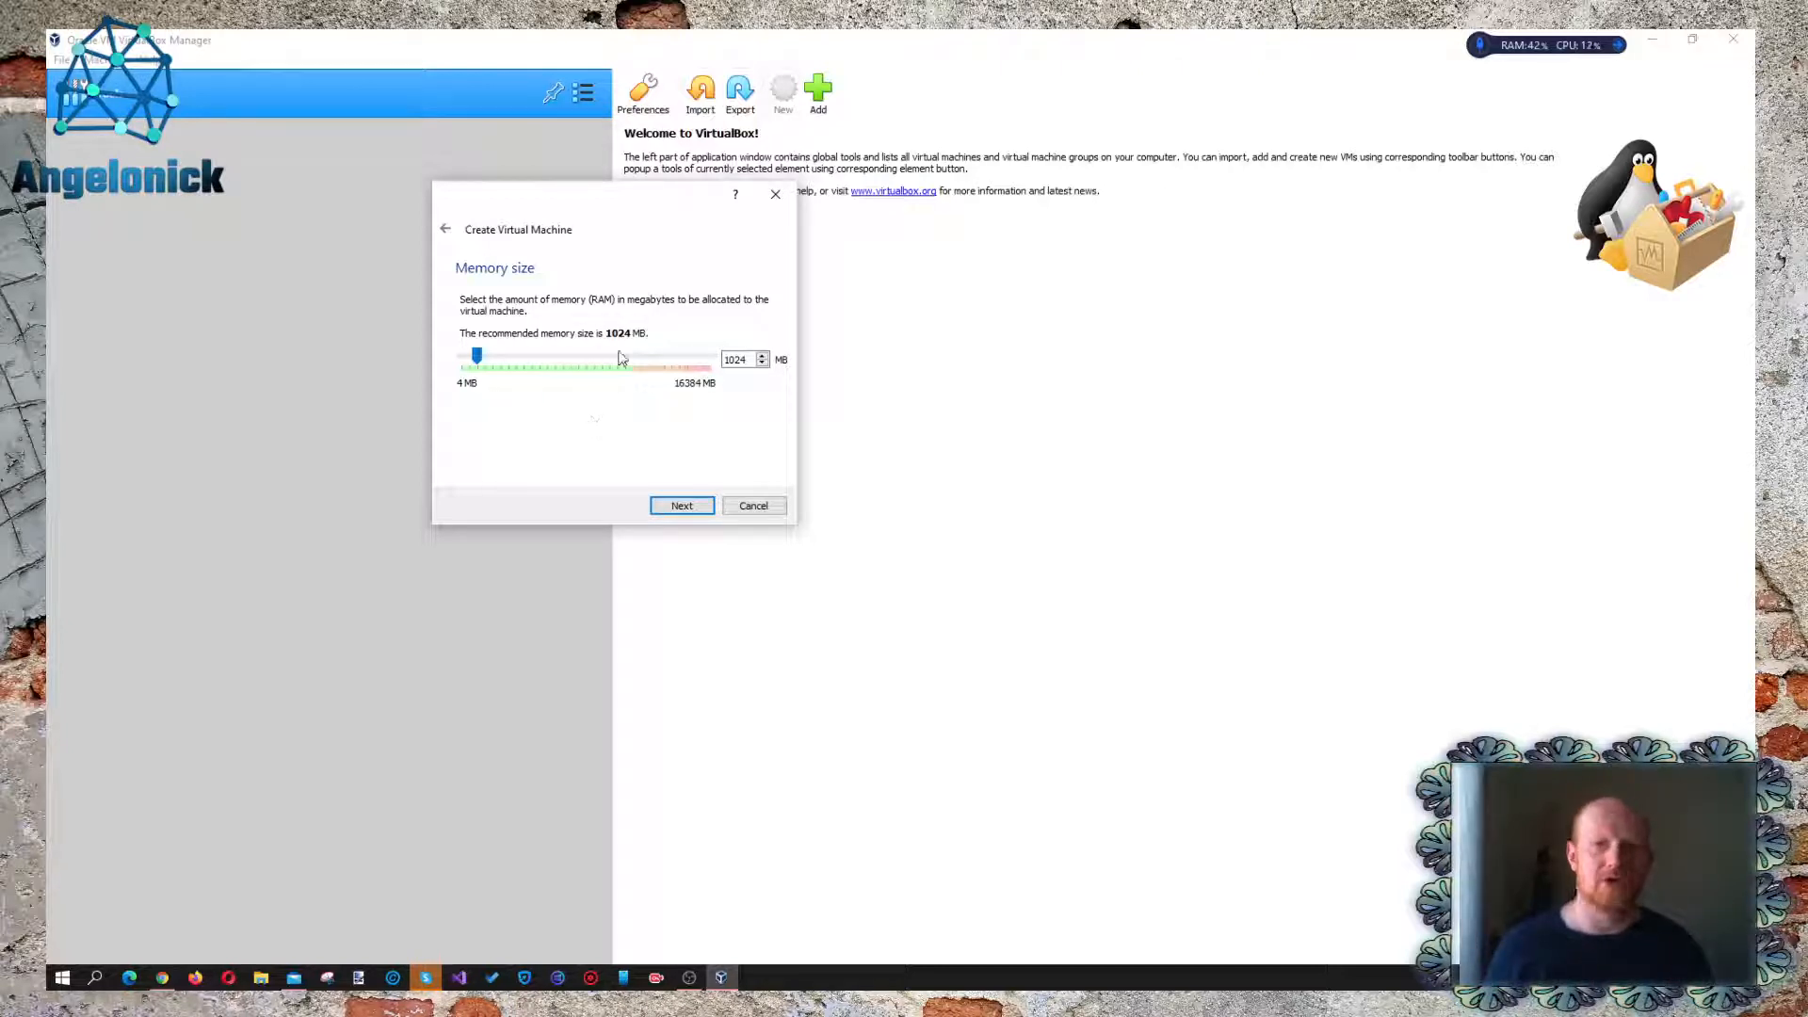
Step: Set the virtual machine's memory size to 2048 MB
click(763, 363)
click(762, 359)
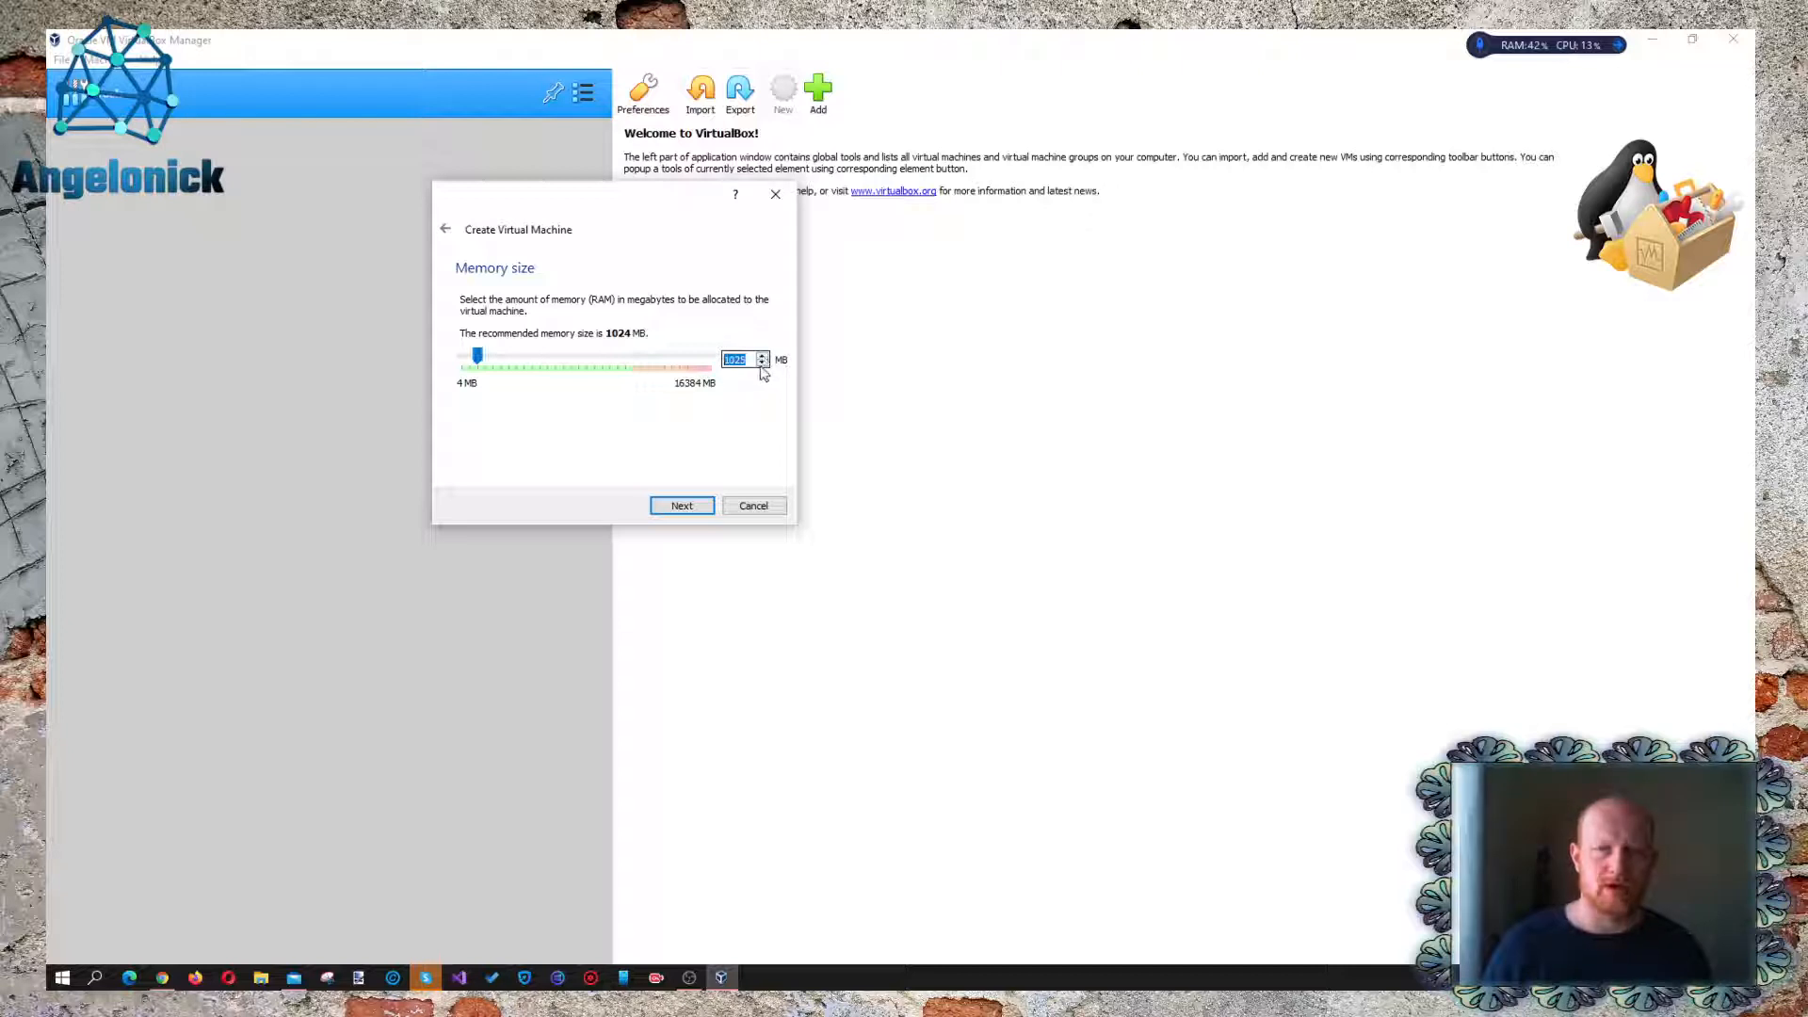
click(763, 359)
click(763, 358)
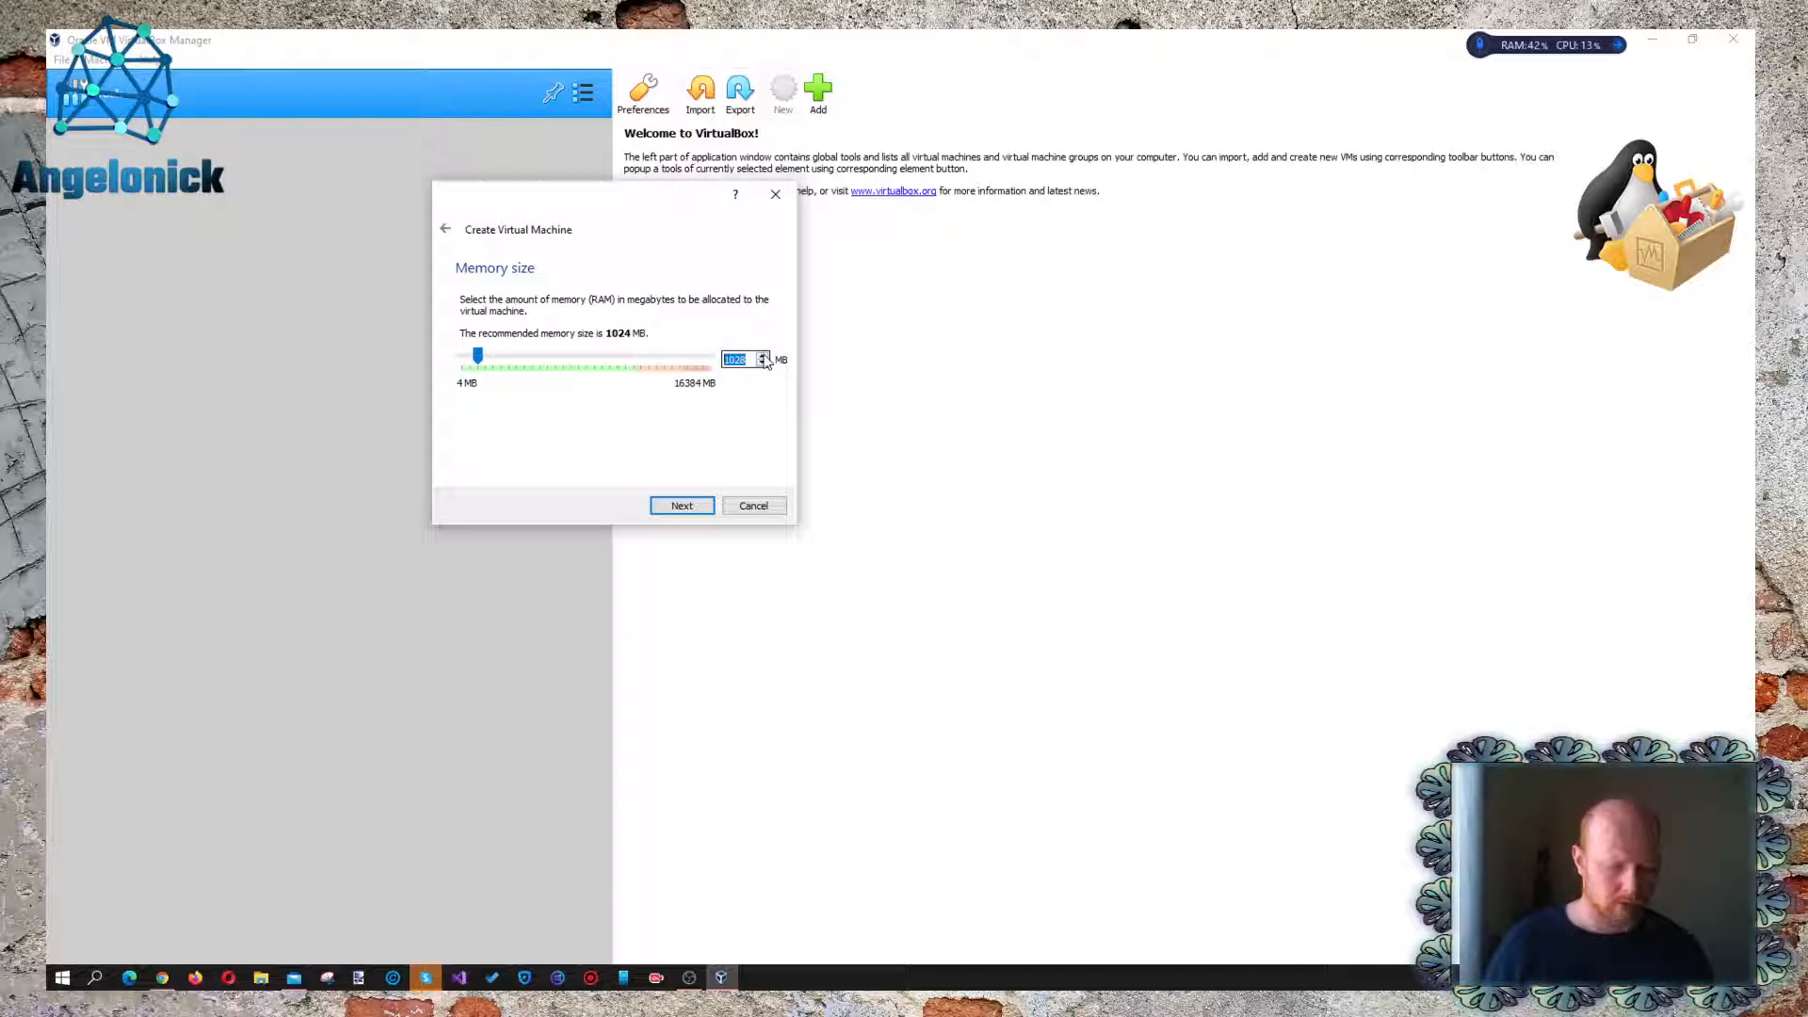
text(2048)
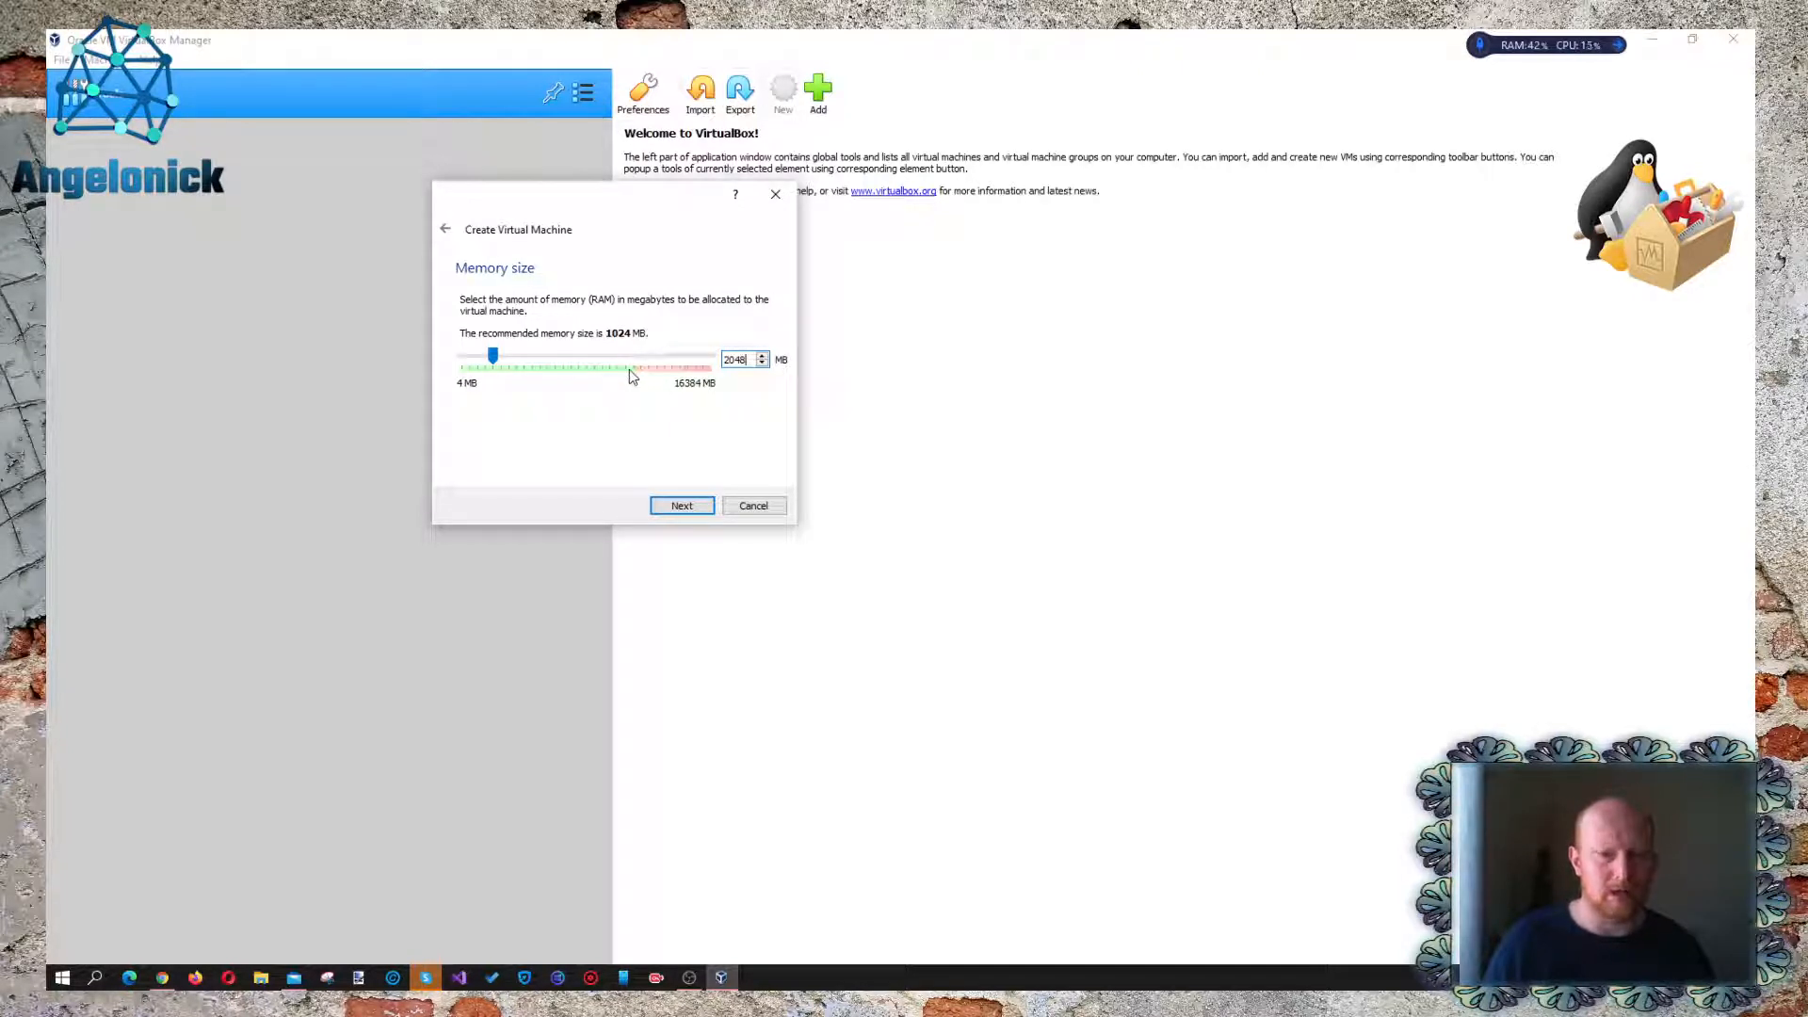
Step: Try raising the memory allocation to about 10885 MB, lower it again, and restore it to 2048 MB
drag(493, 356, 631, 366)
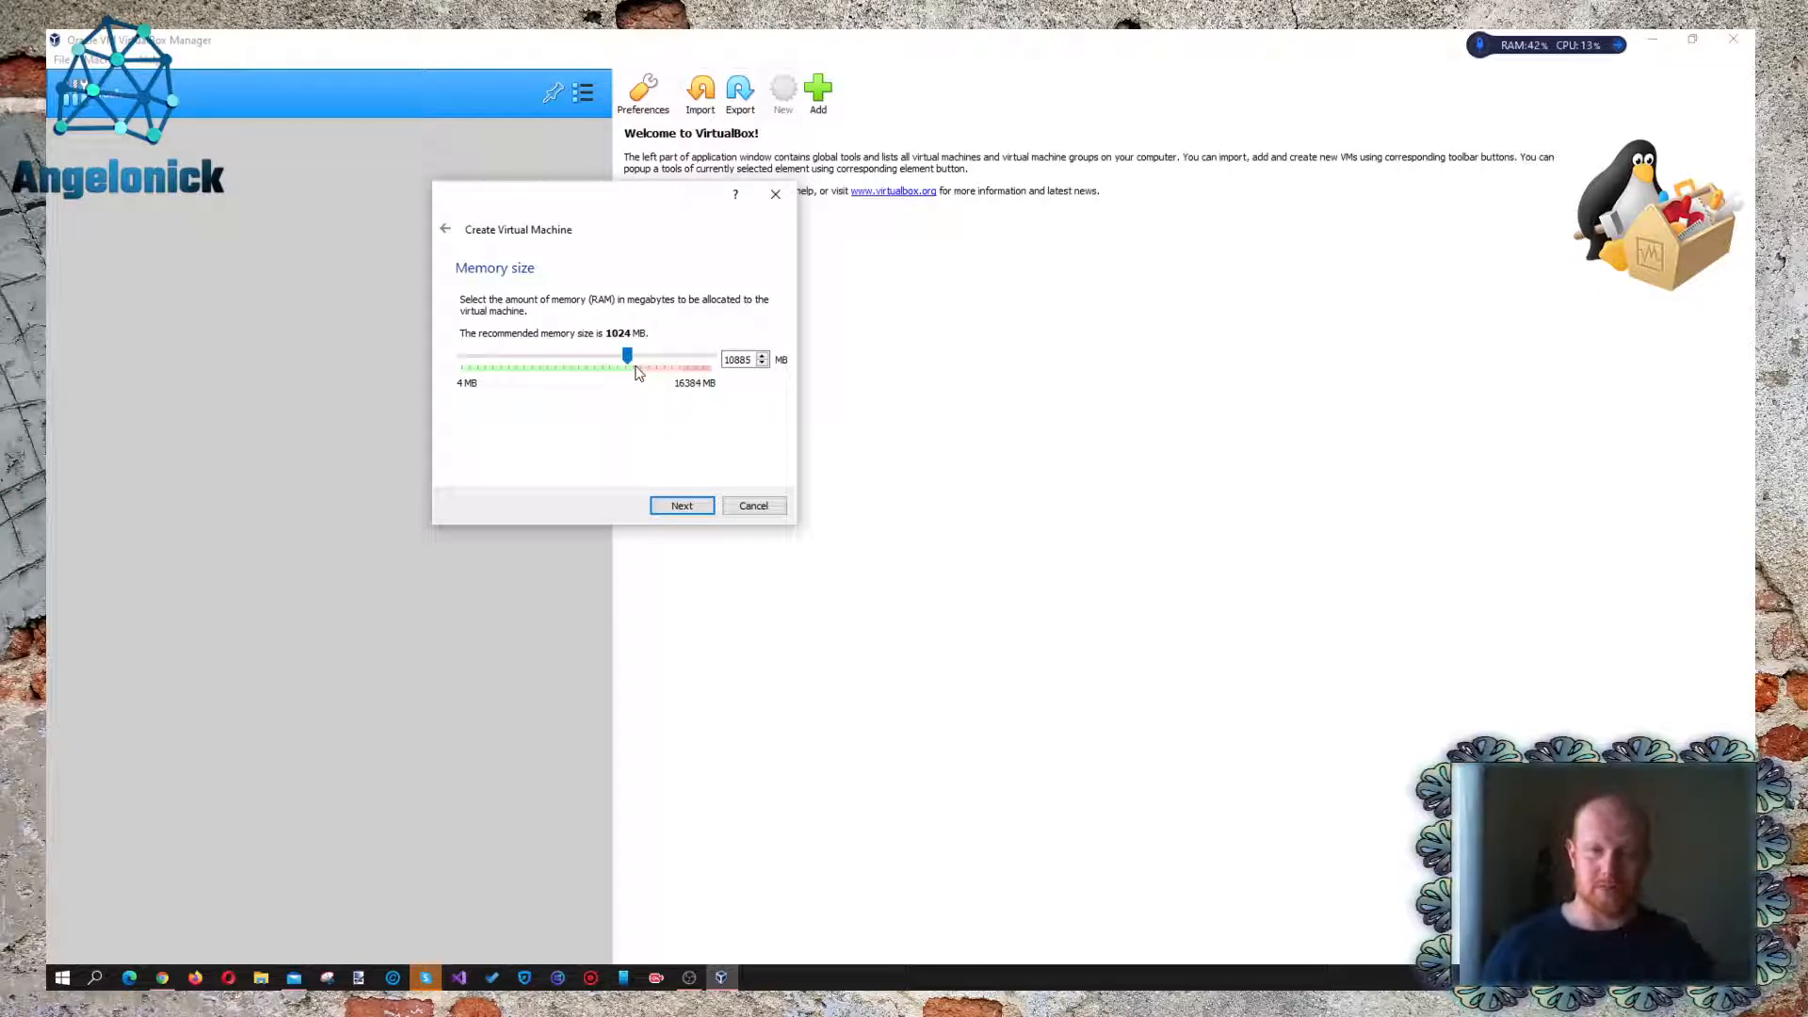
drag(627, 358, 537, 364)
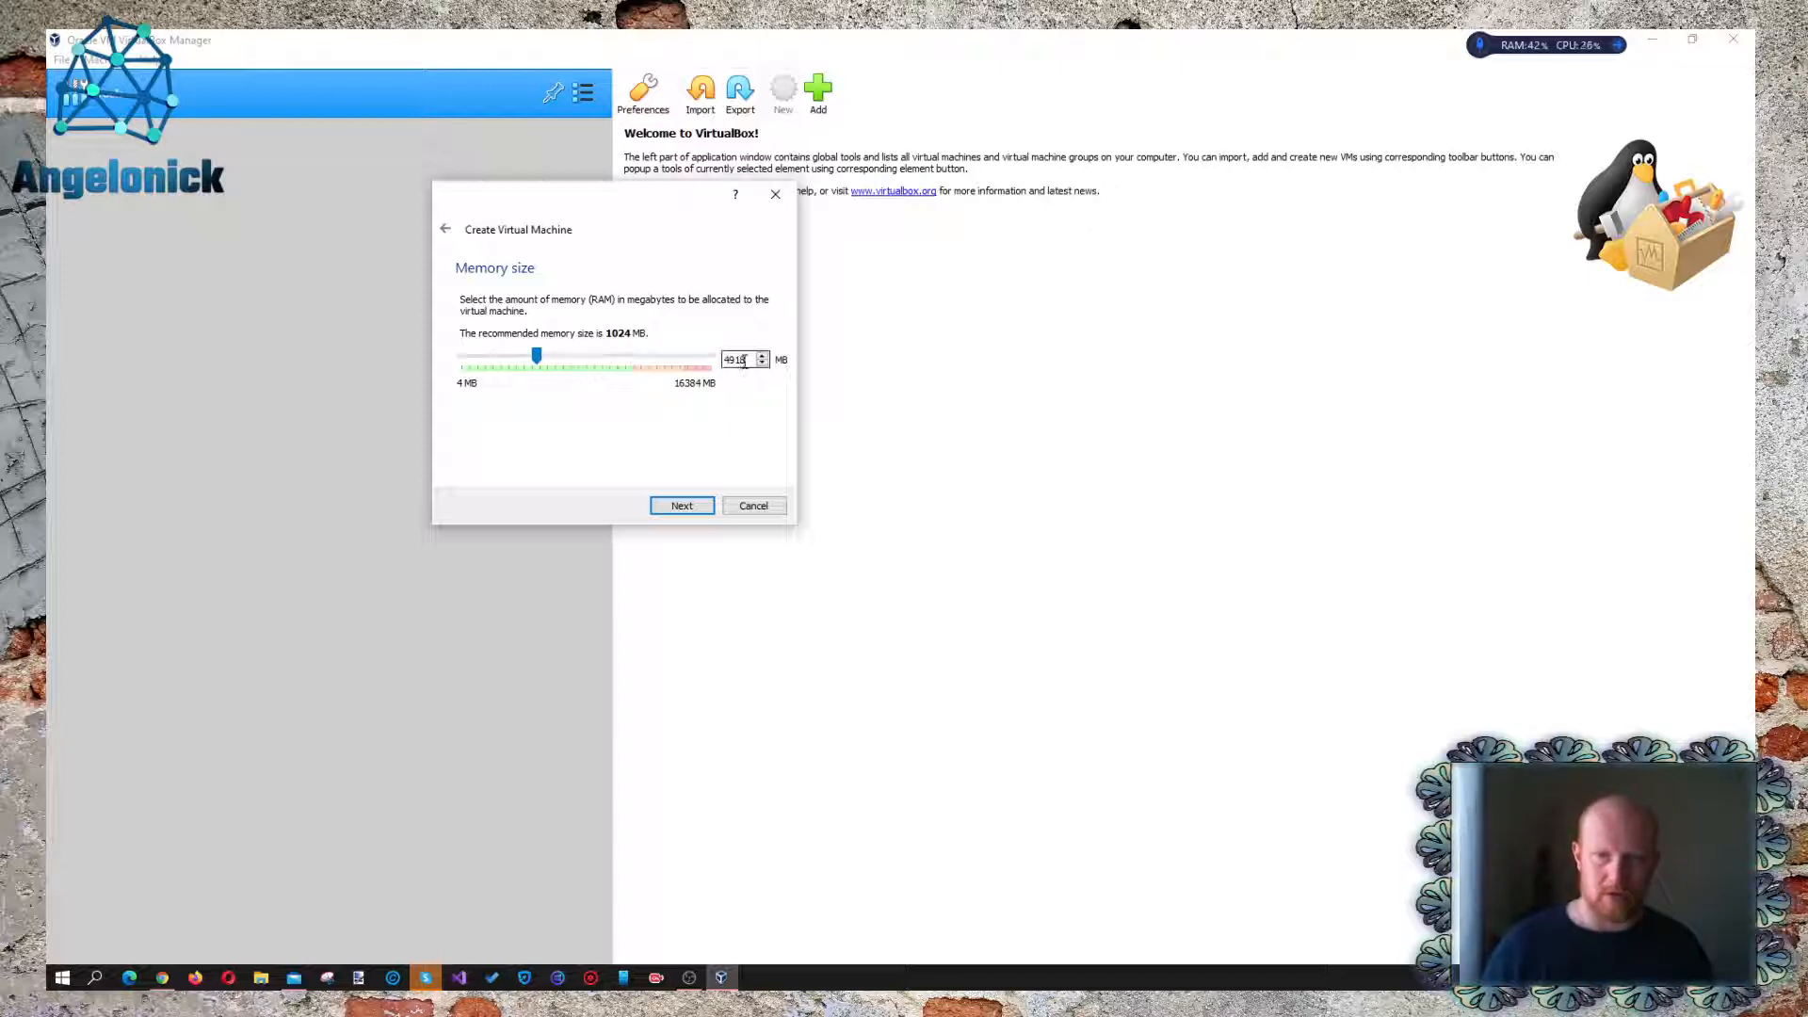
double_click(735, 359)
text(2)
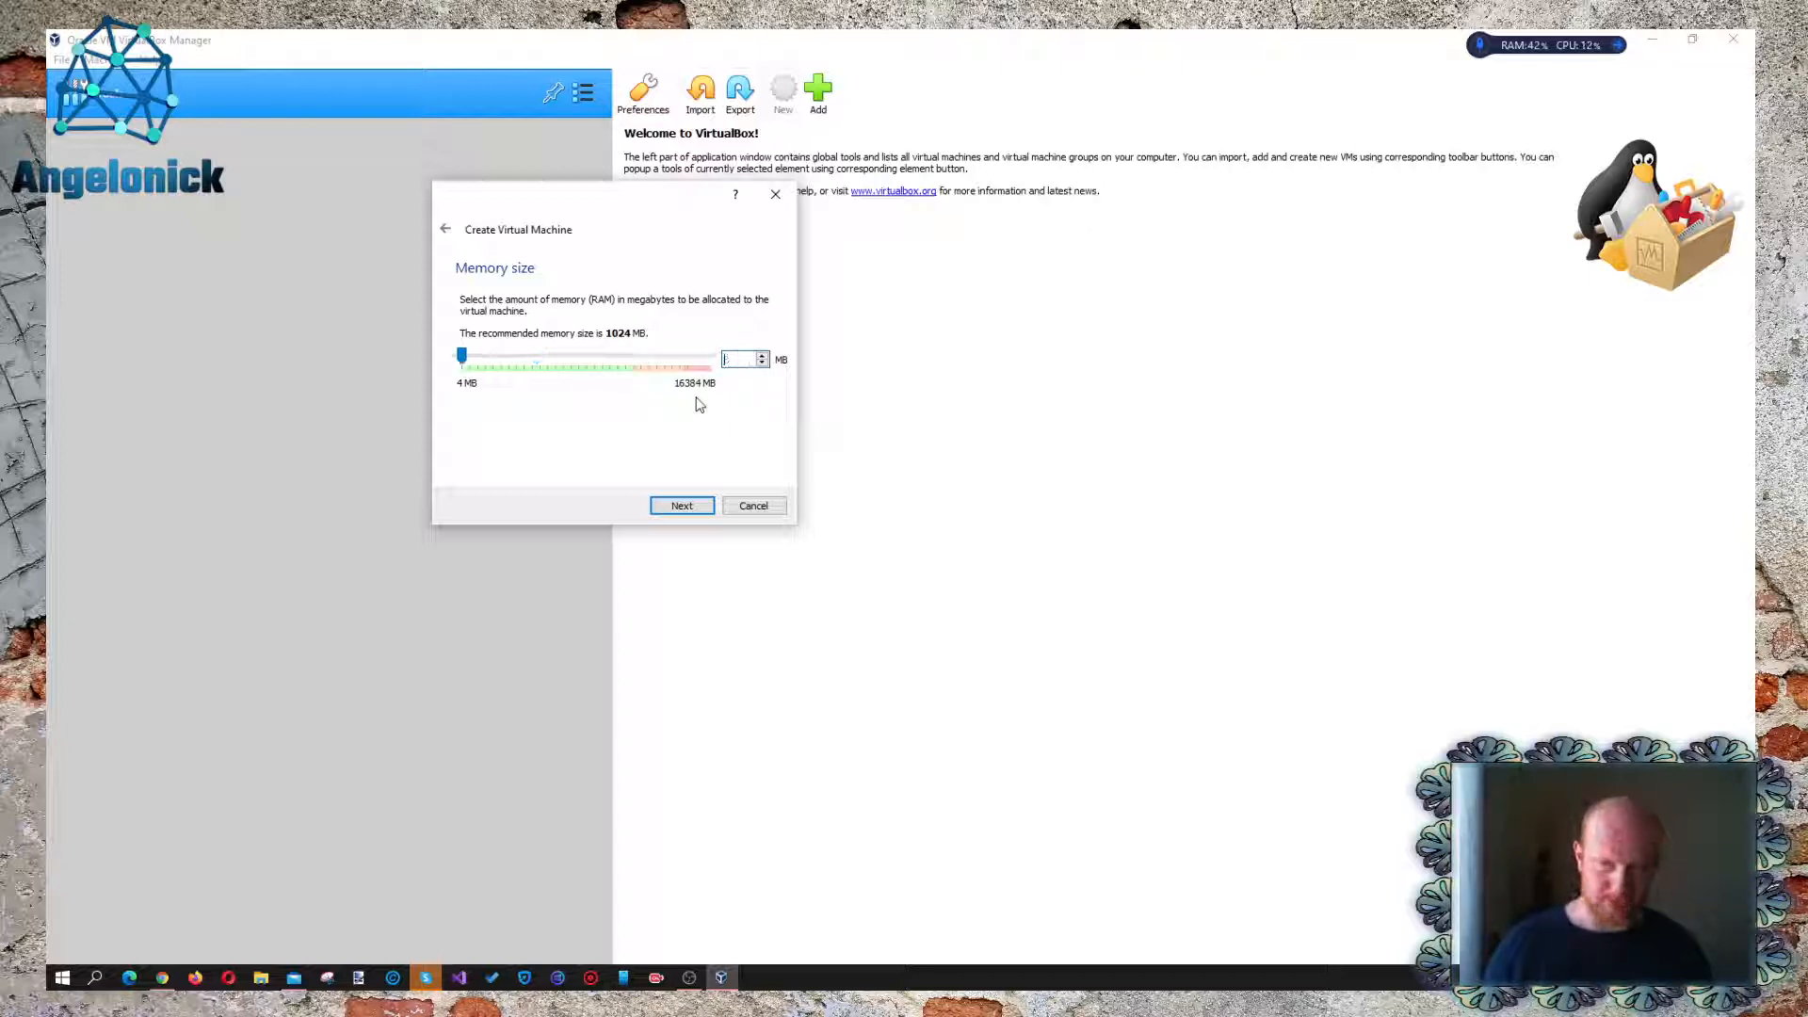
text(048)
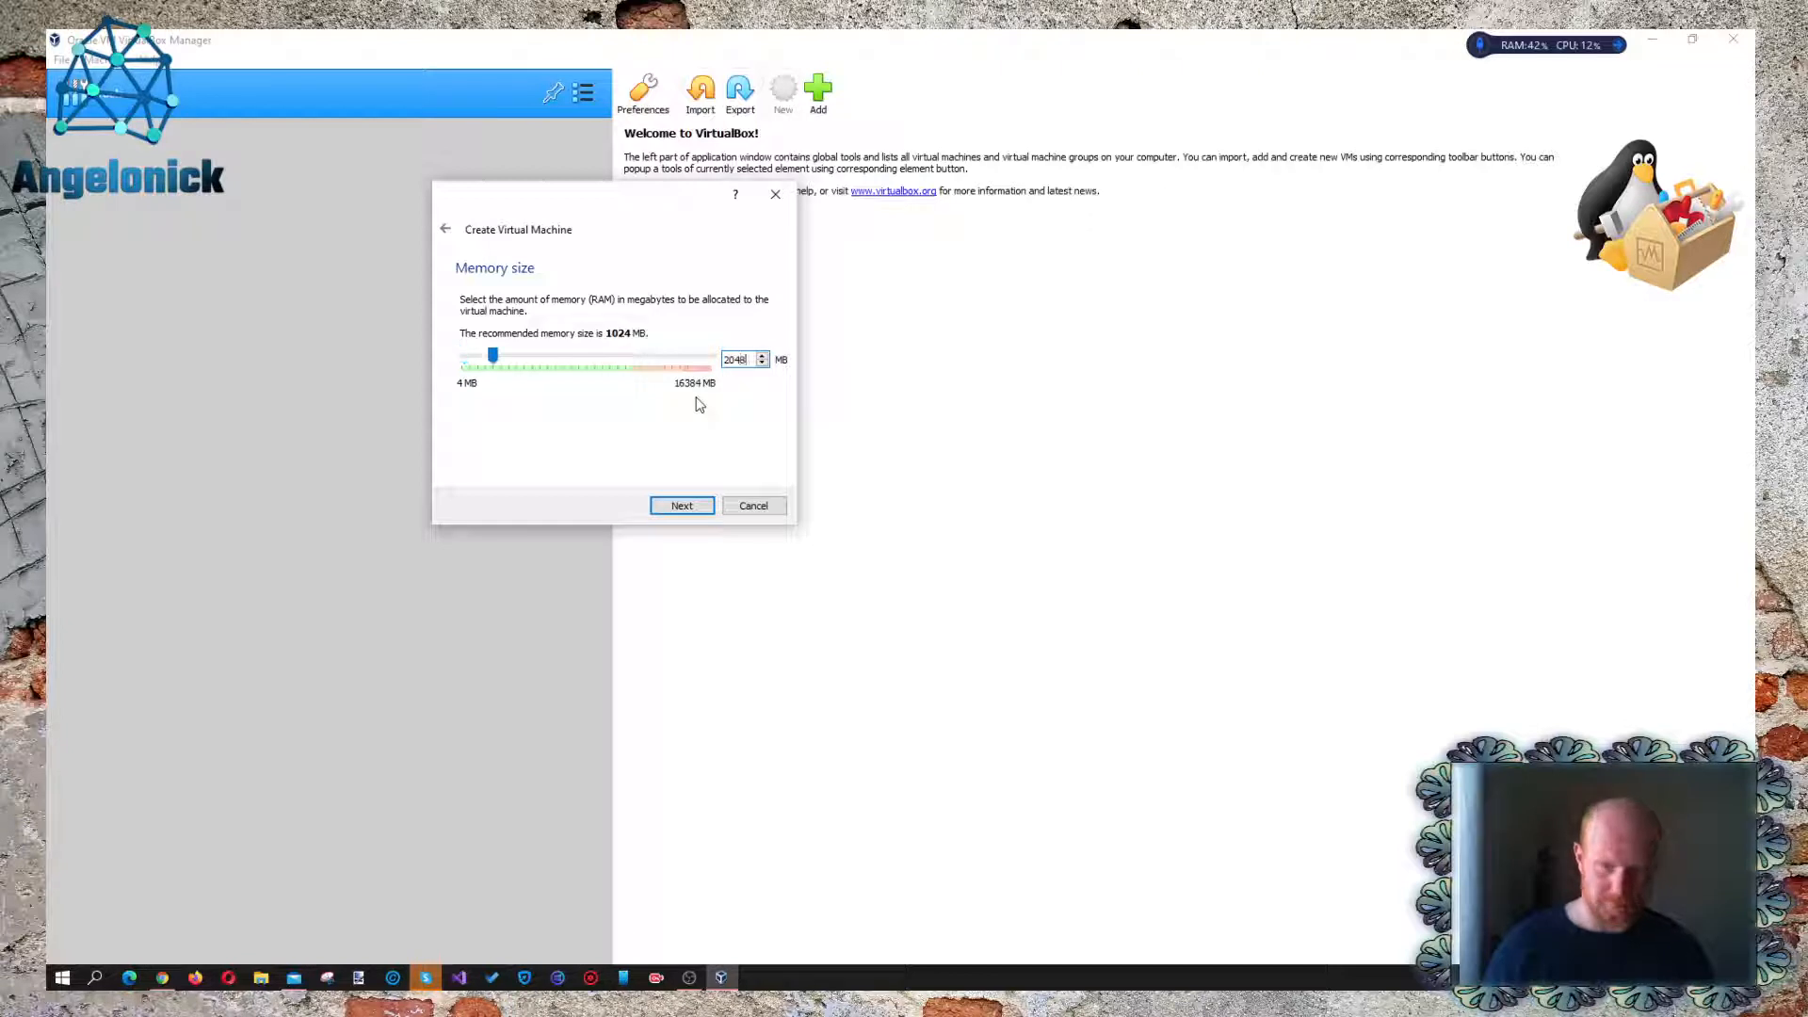
Step: Choose to create a virtual hard disk now and keep VDI (VirtualBox Disk Image) as its file type
click(684, 505)
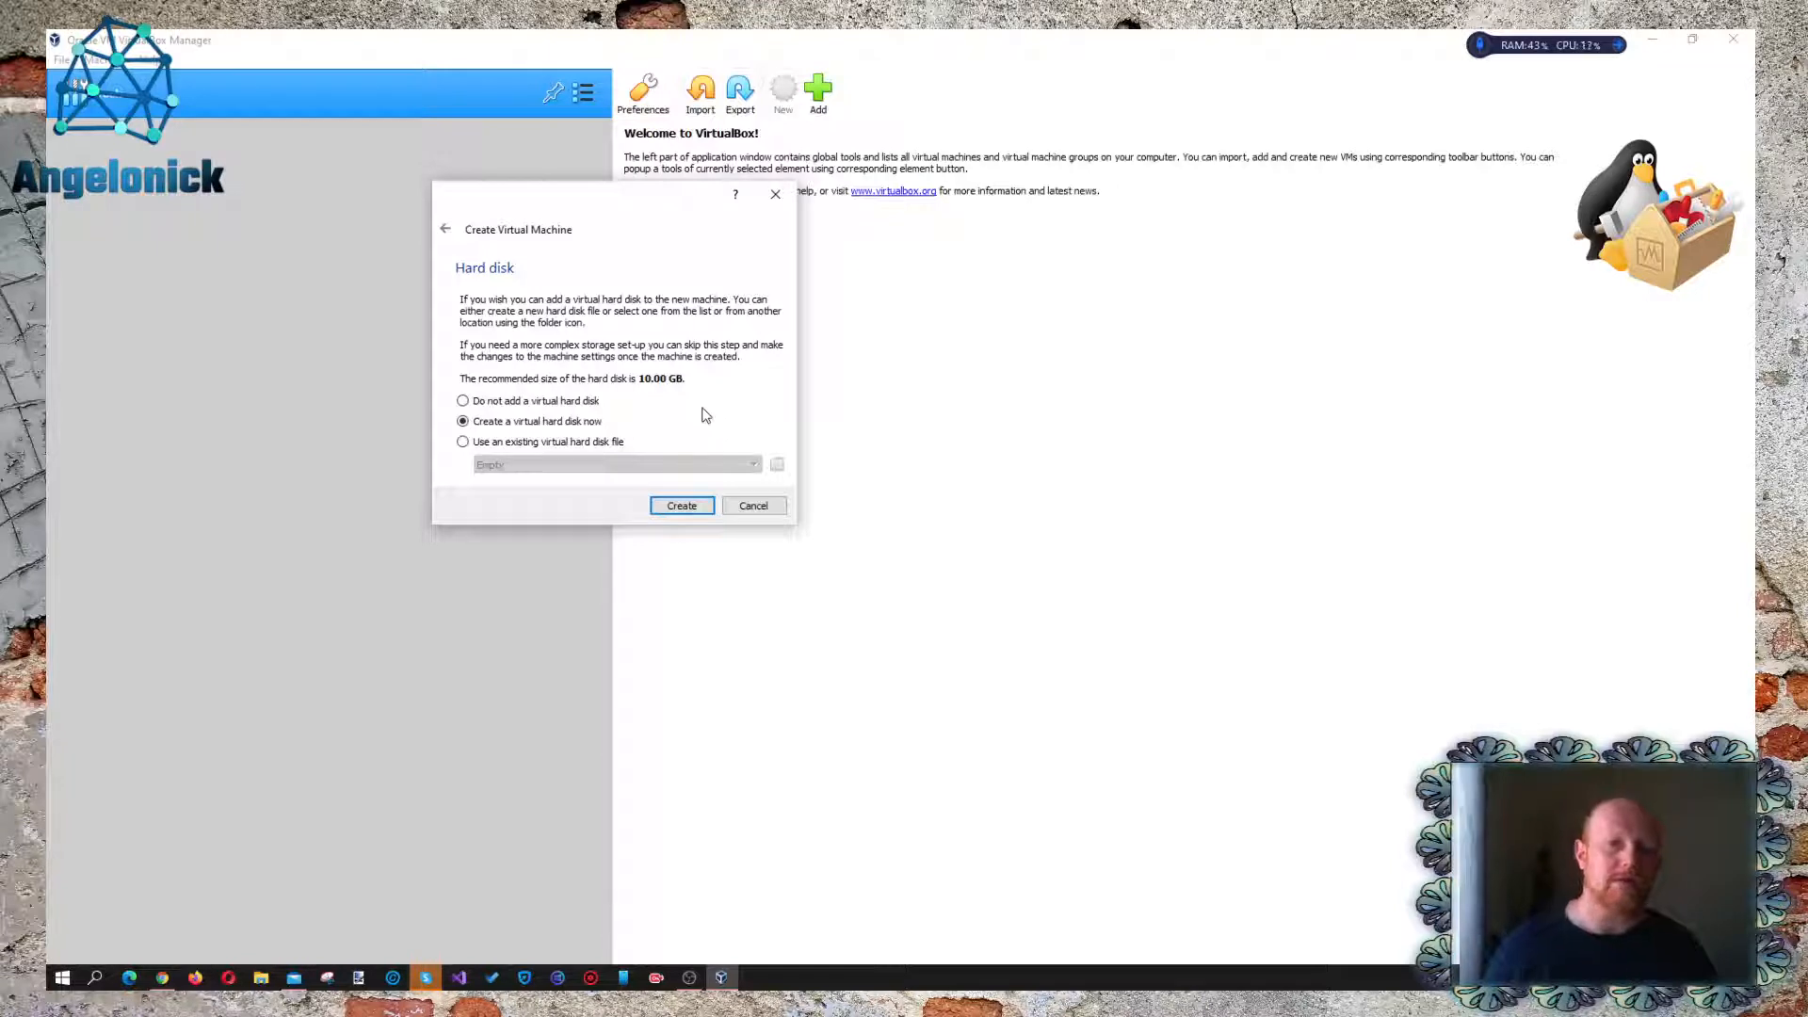
click(693, 509)
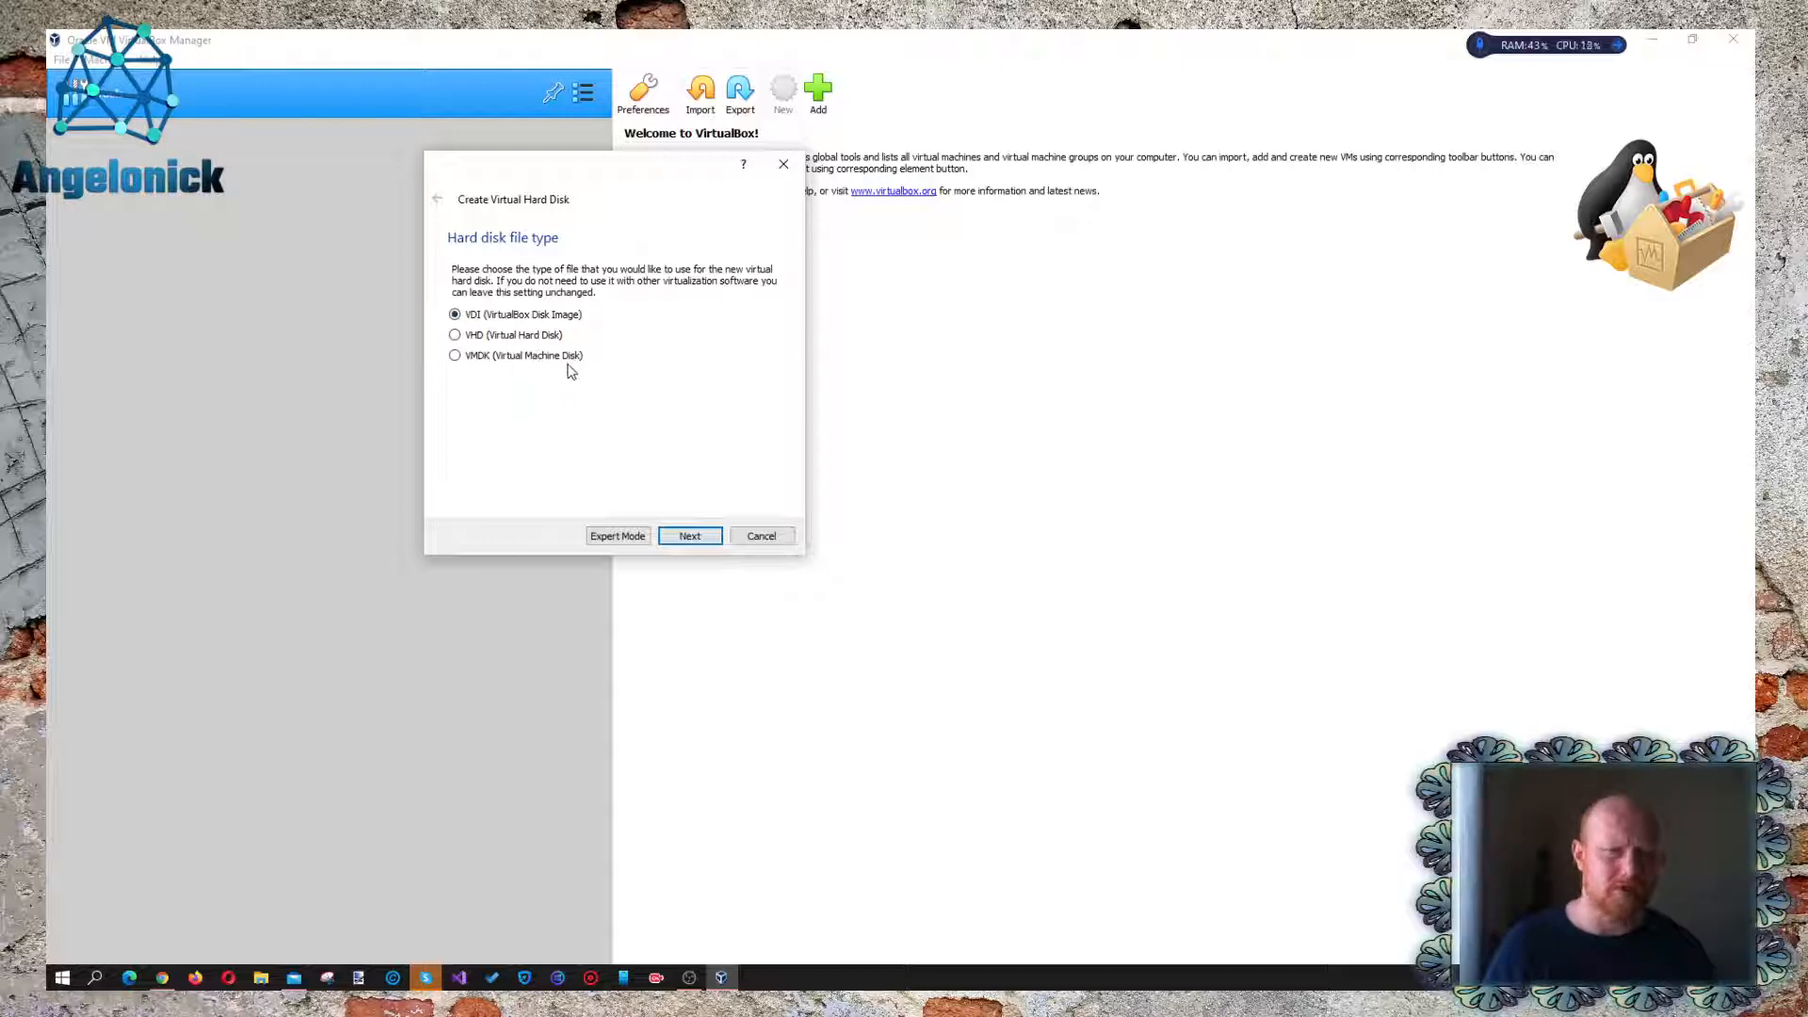
click(480, 359)
click(478, 341)
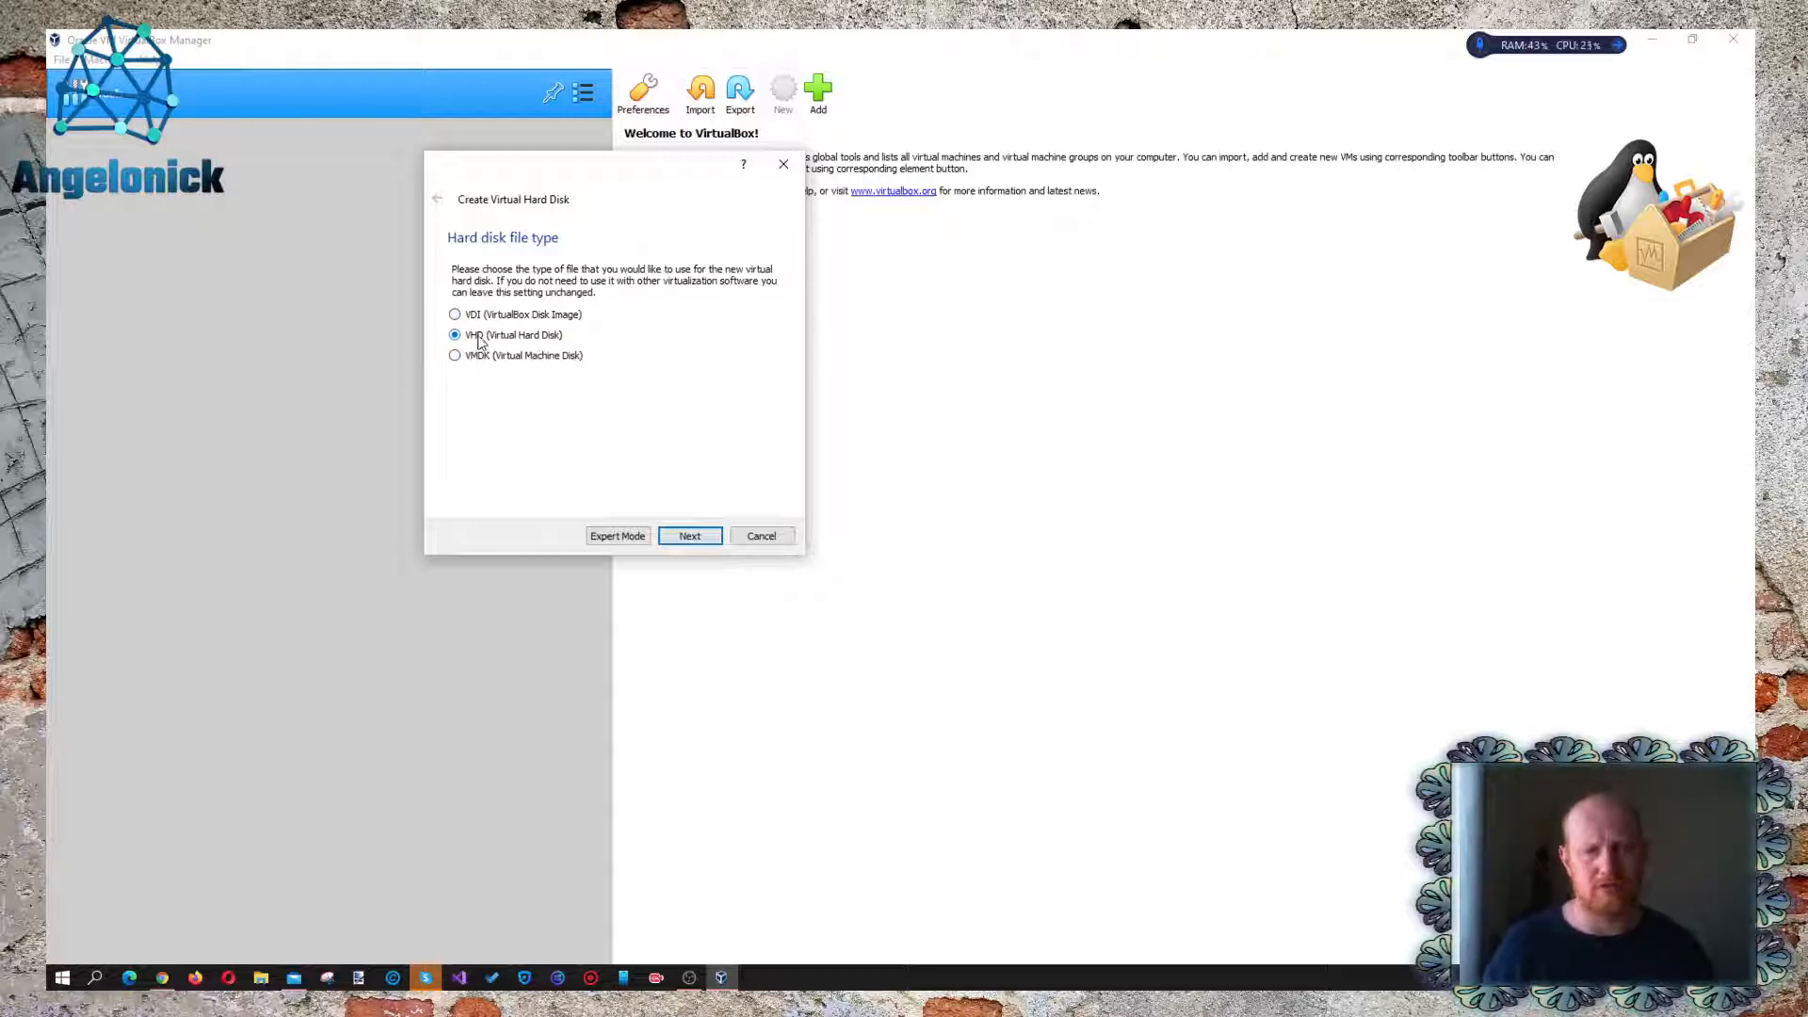
click(477, 359)
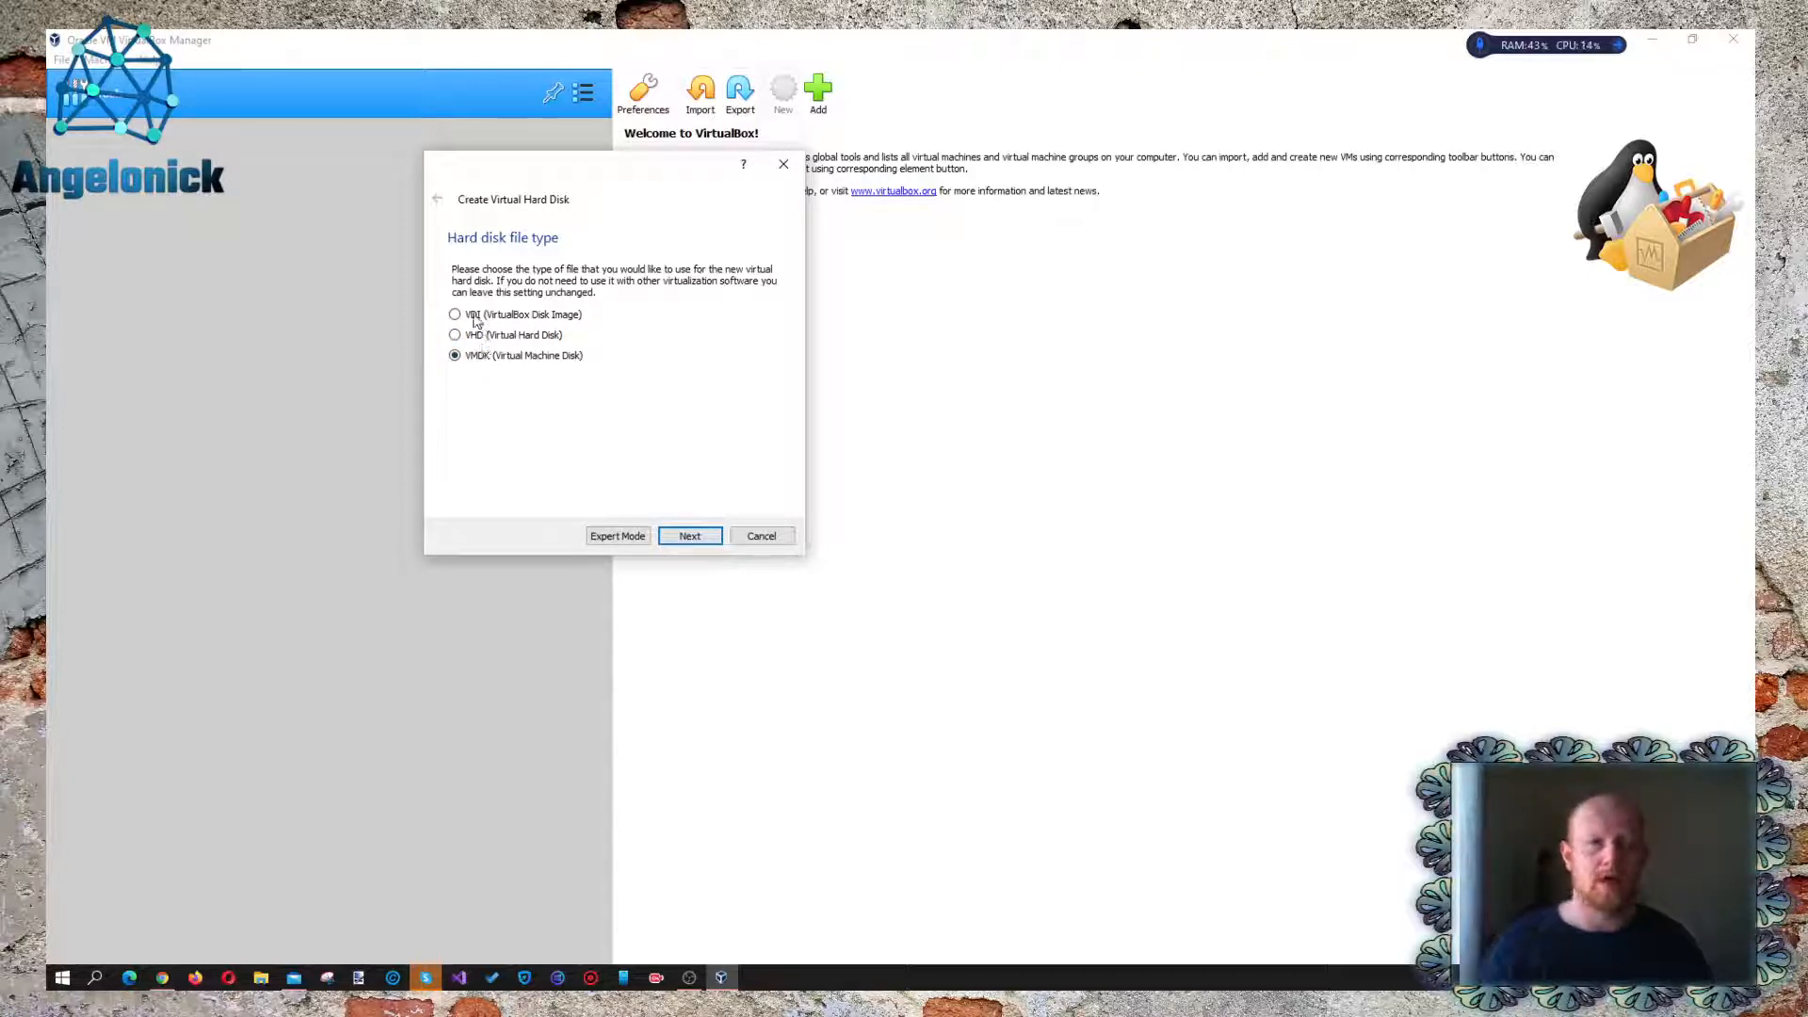
click(476, 318)
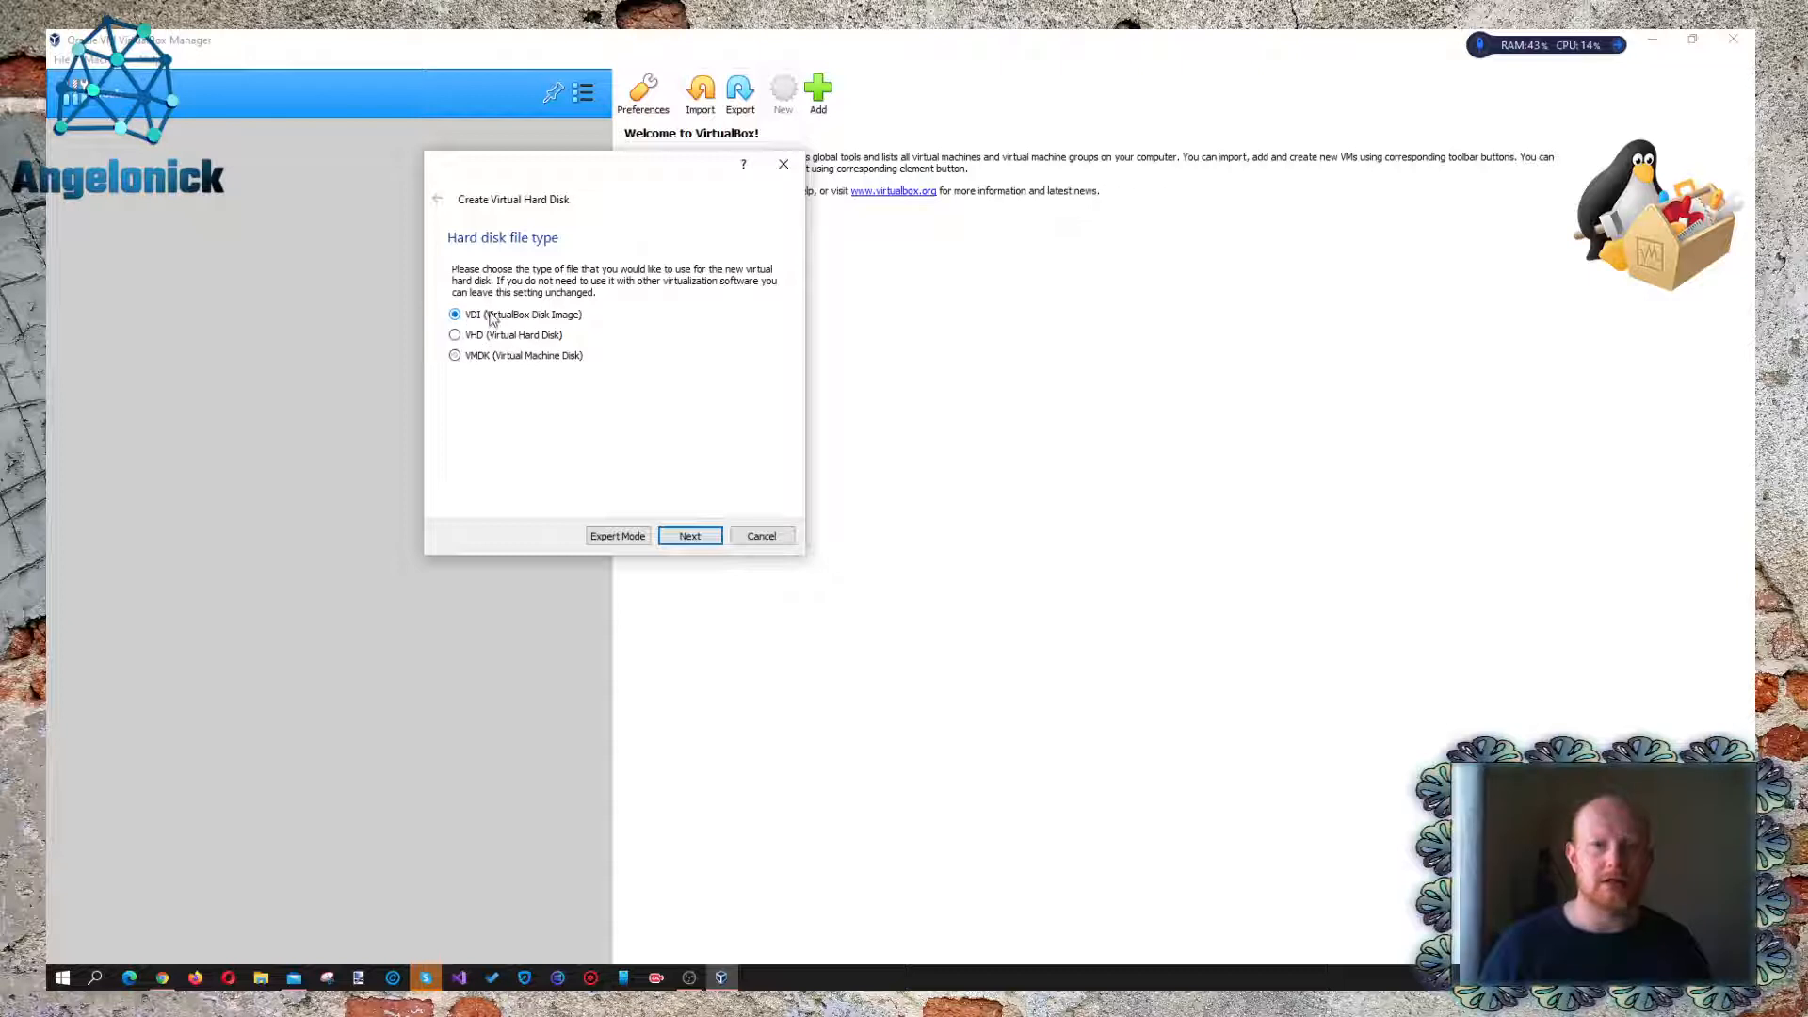
click(680, 536)
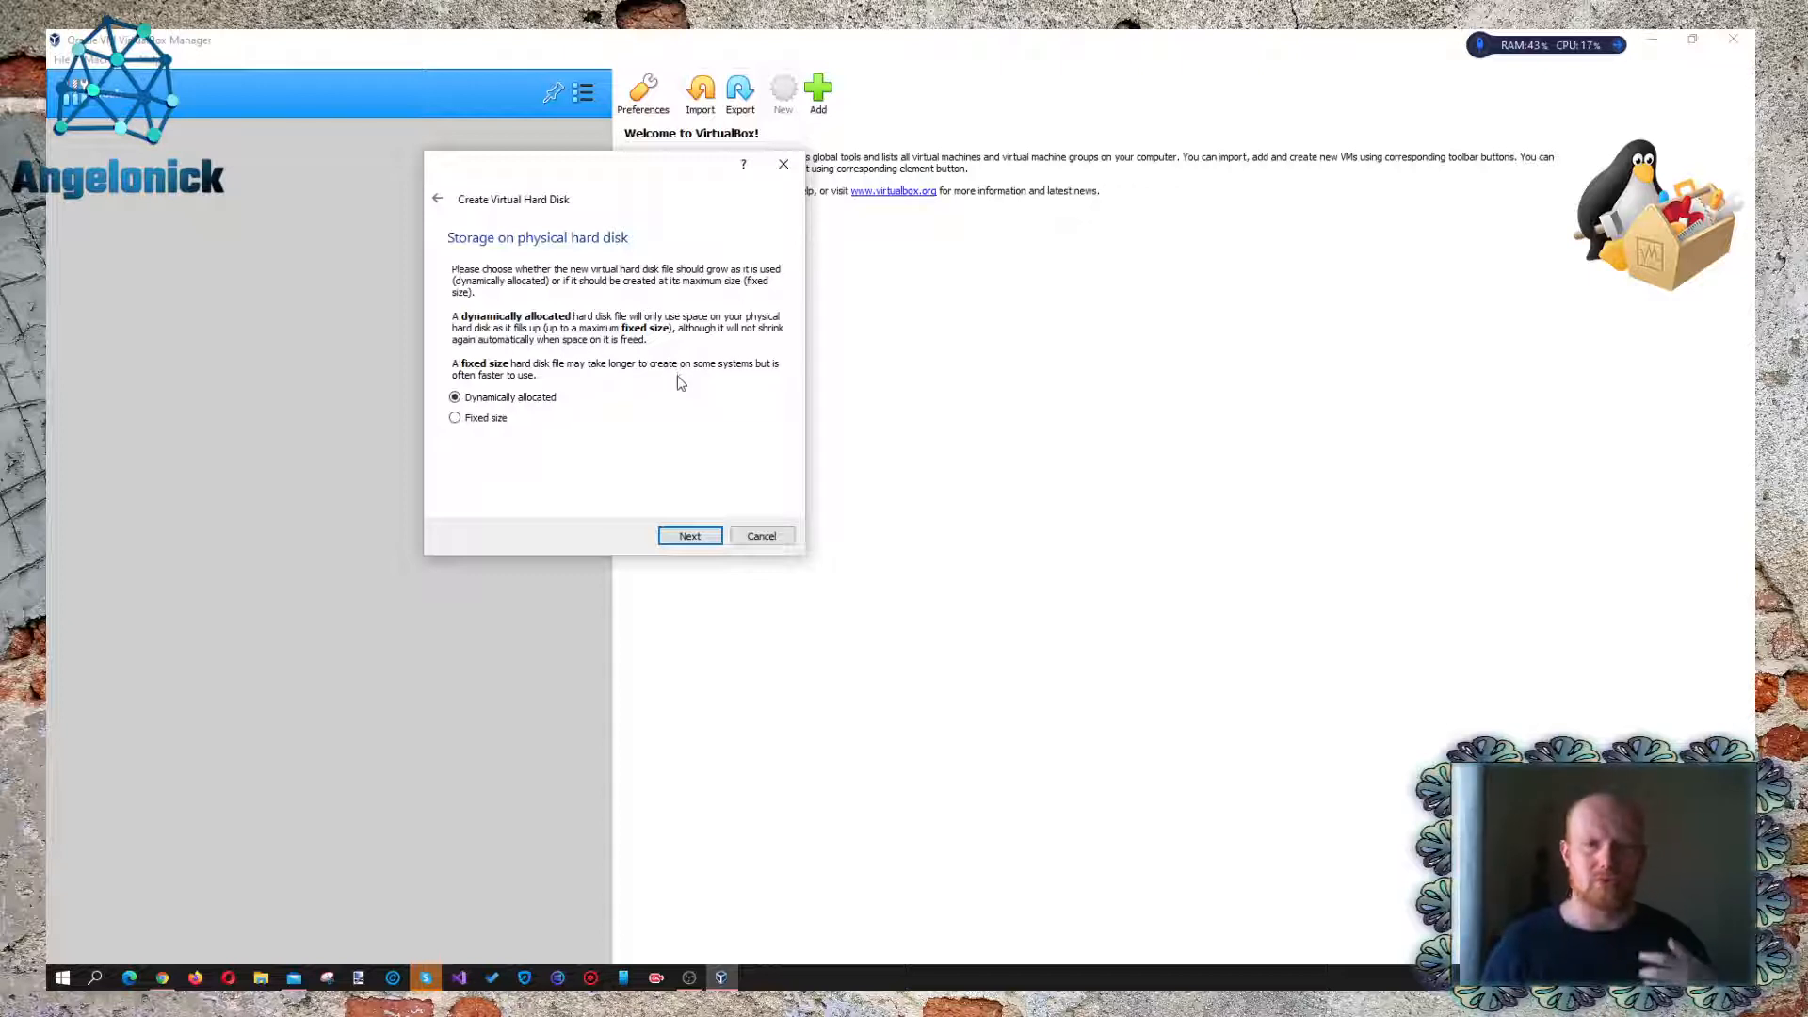
Step: Keep the virtual hard disk's storage dynamically allocated and proceed to its file location and size
click(483, 423)
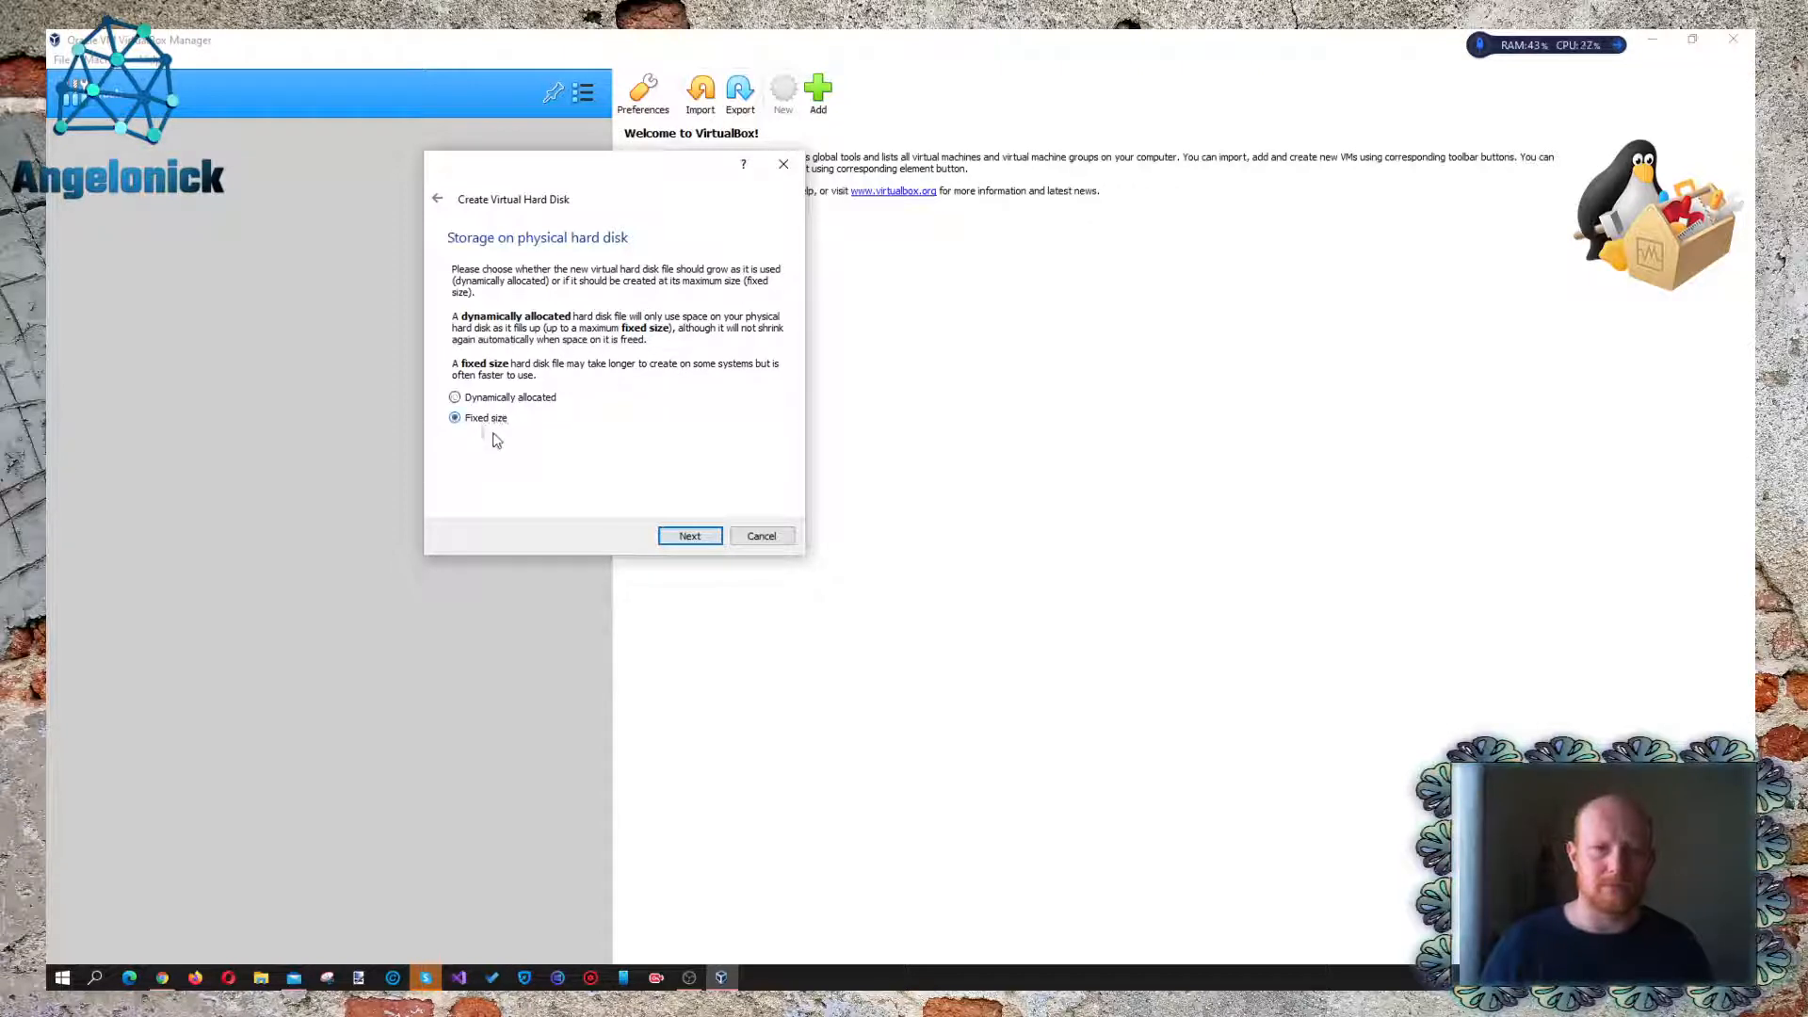
click(495, 401)
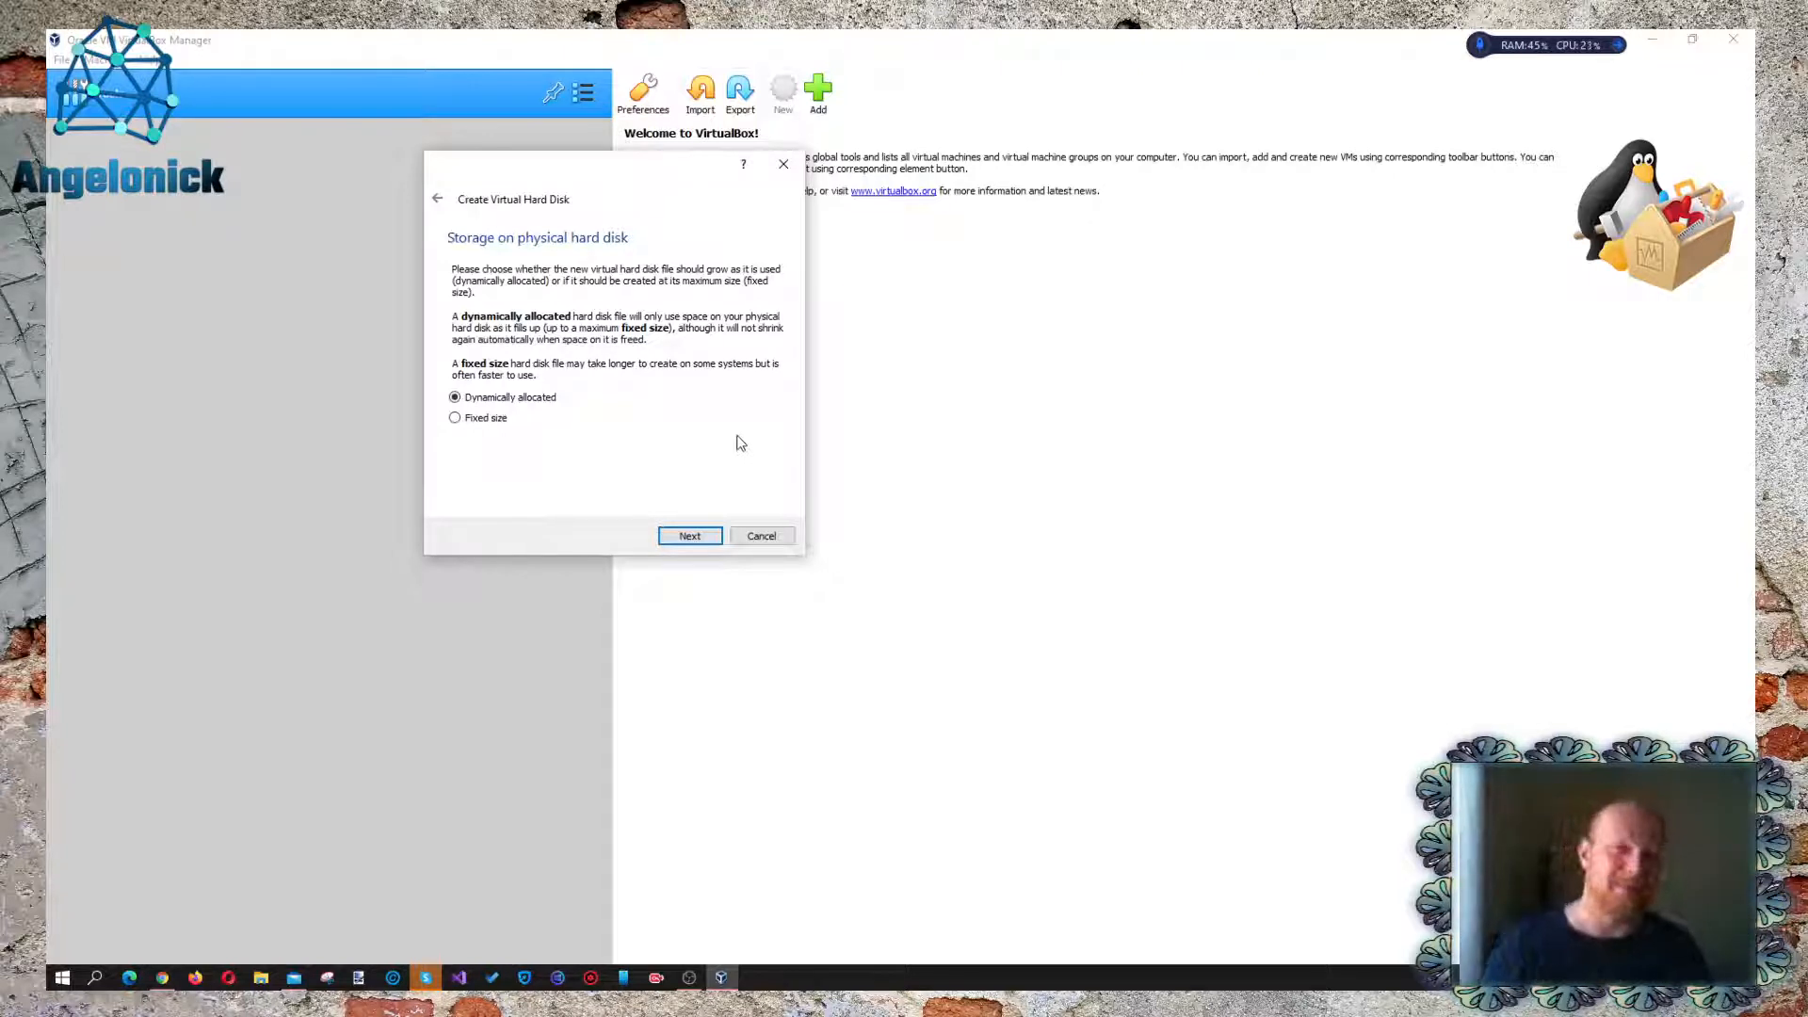
click(688, 535)
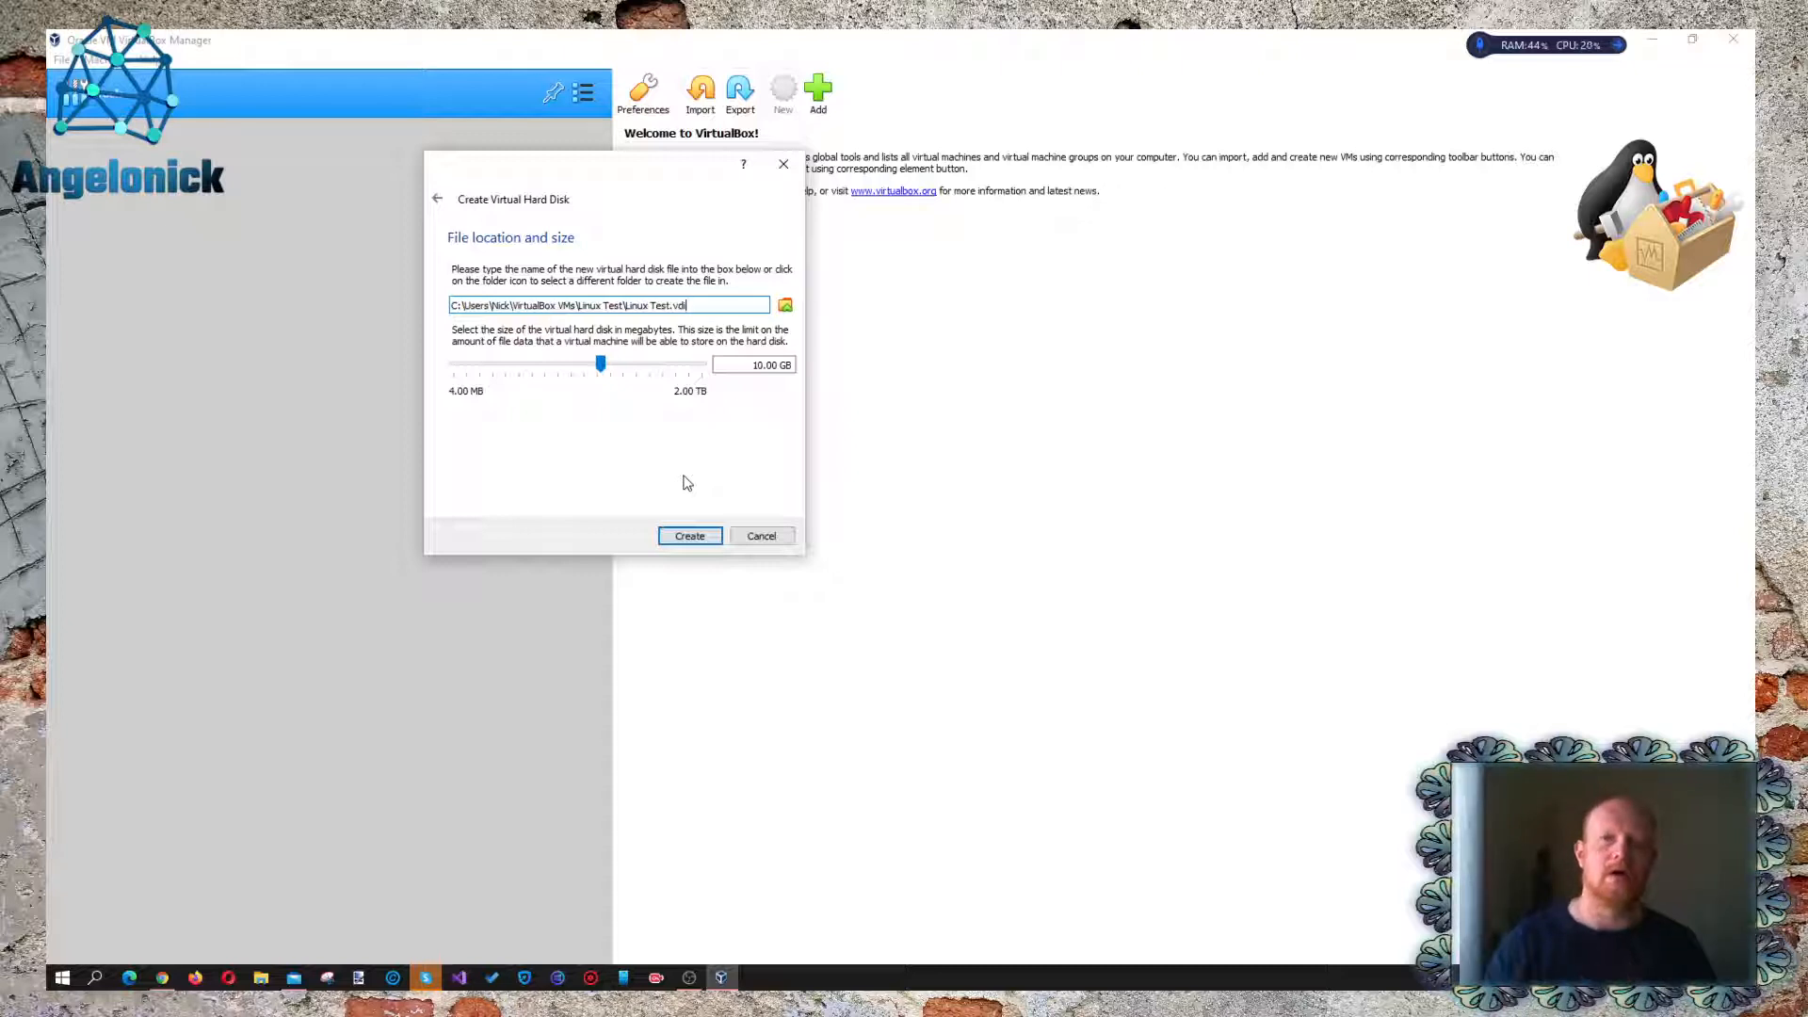
Step: Create the virtual hard disk as Linux Test.vdi in the Virtual Disks folder on drive D, keeping its size at 10.00 GB
click(785, 304)
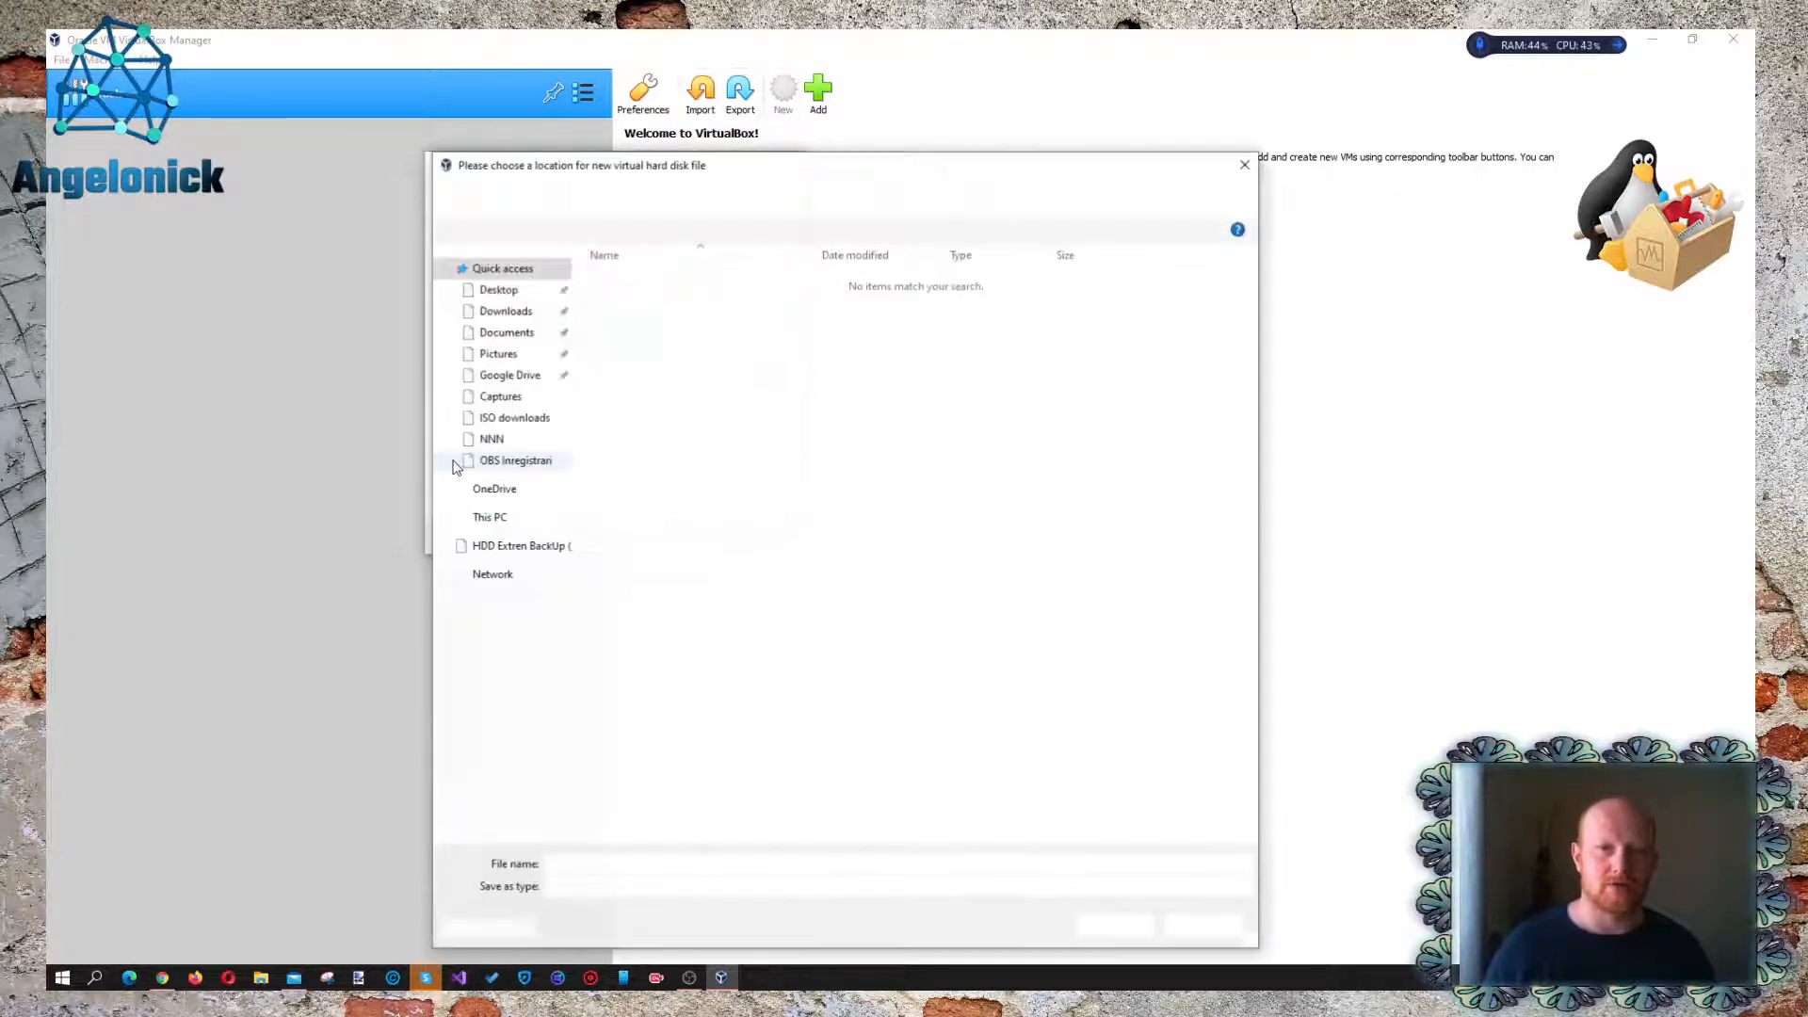
click(503, 709)
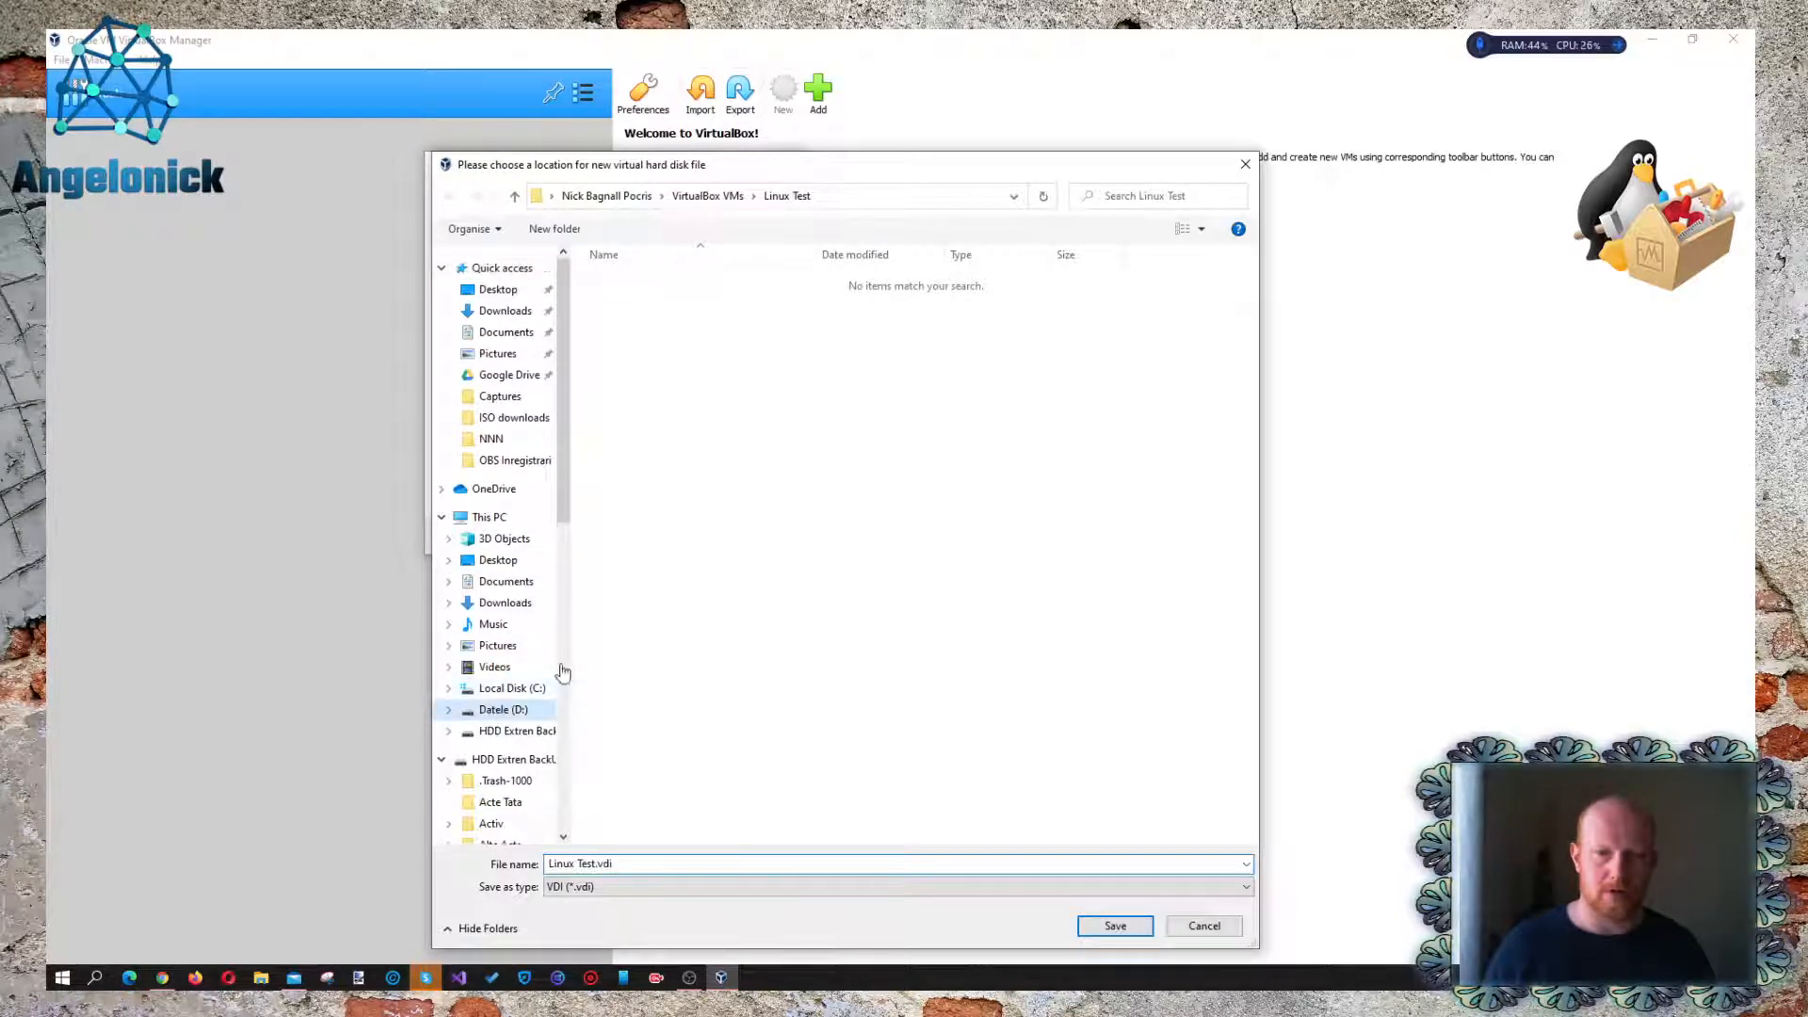
click(692, 489)
key(v)
key(v)
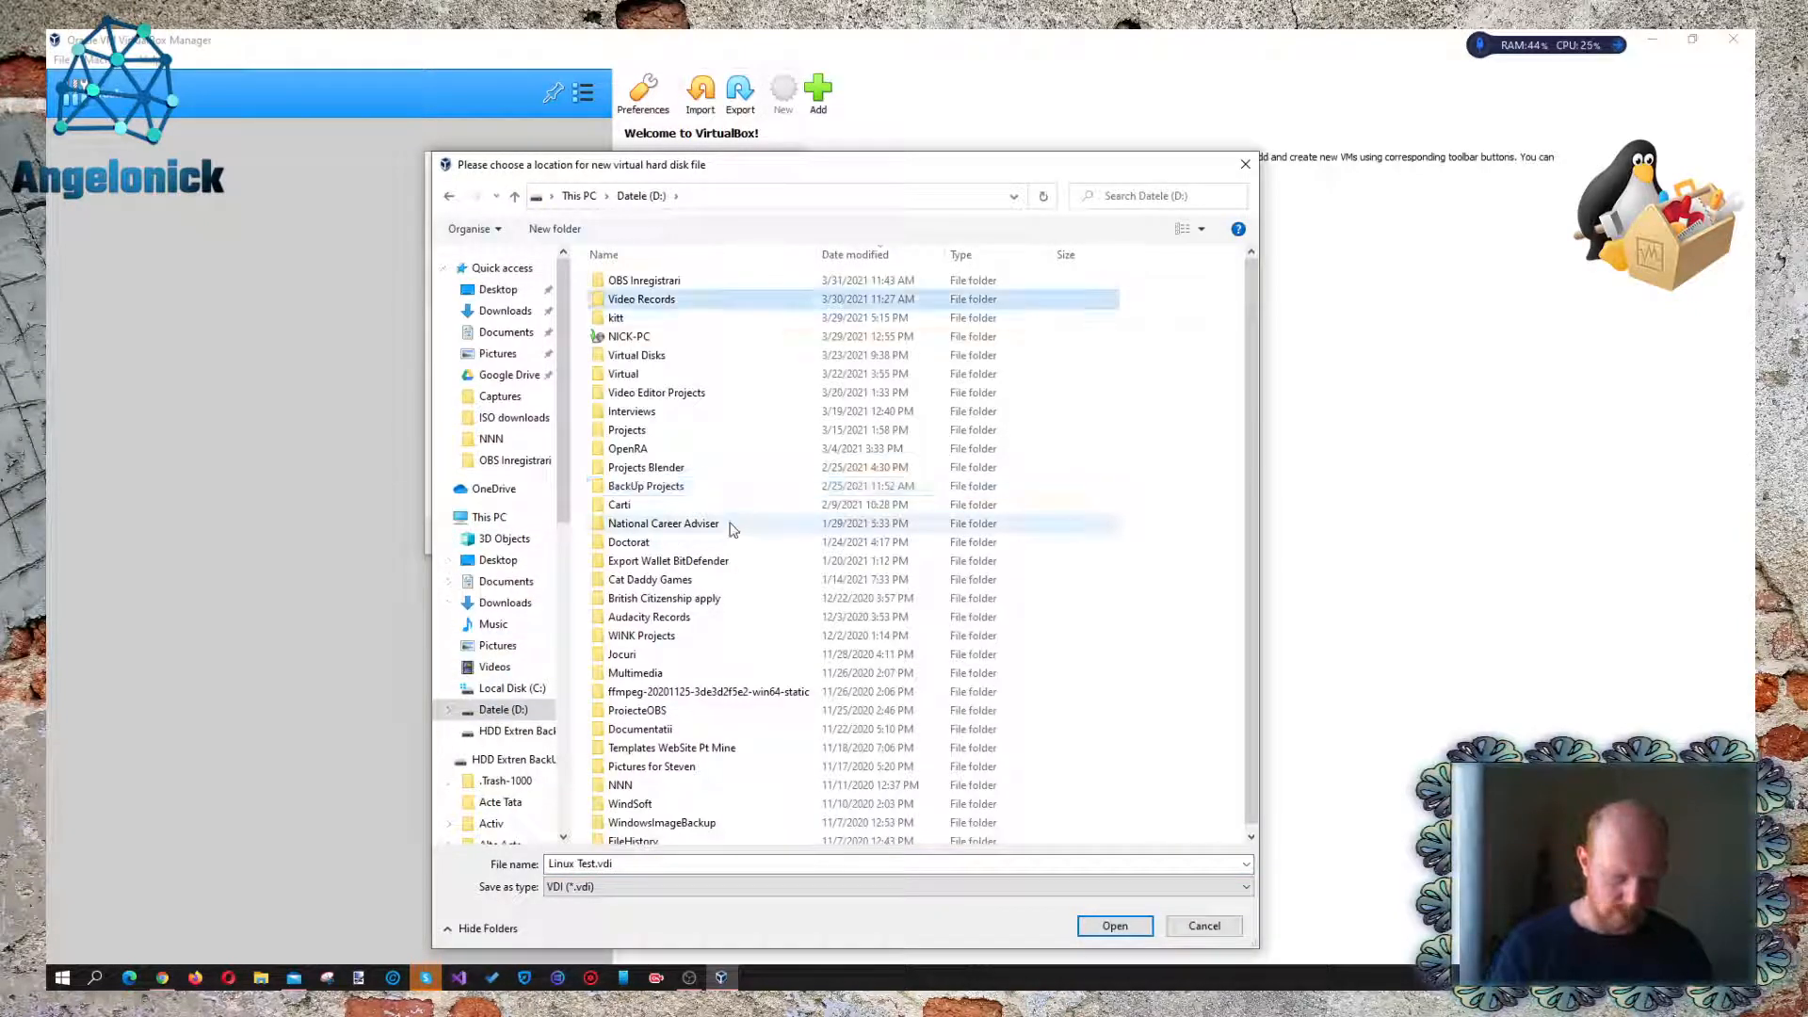
key(Return)
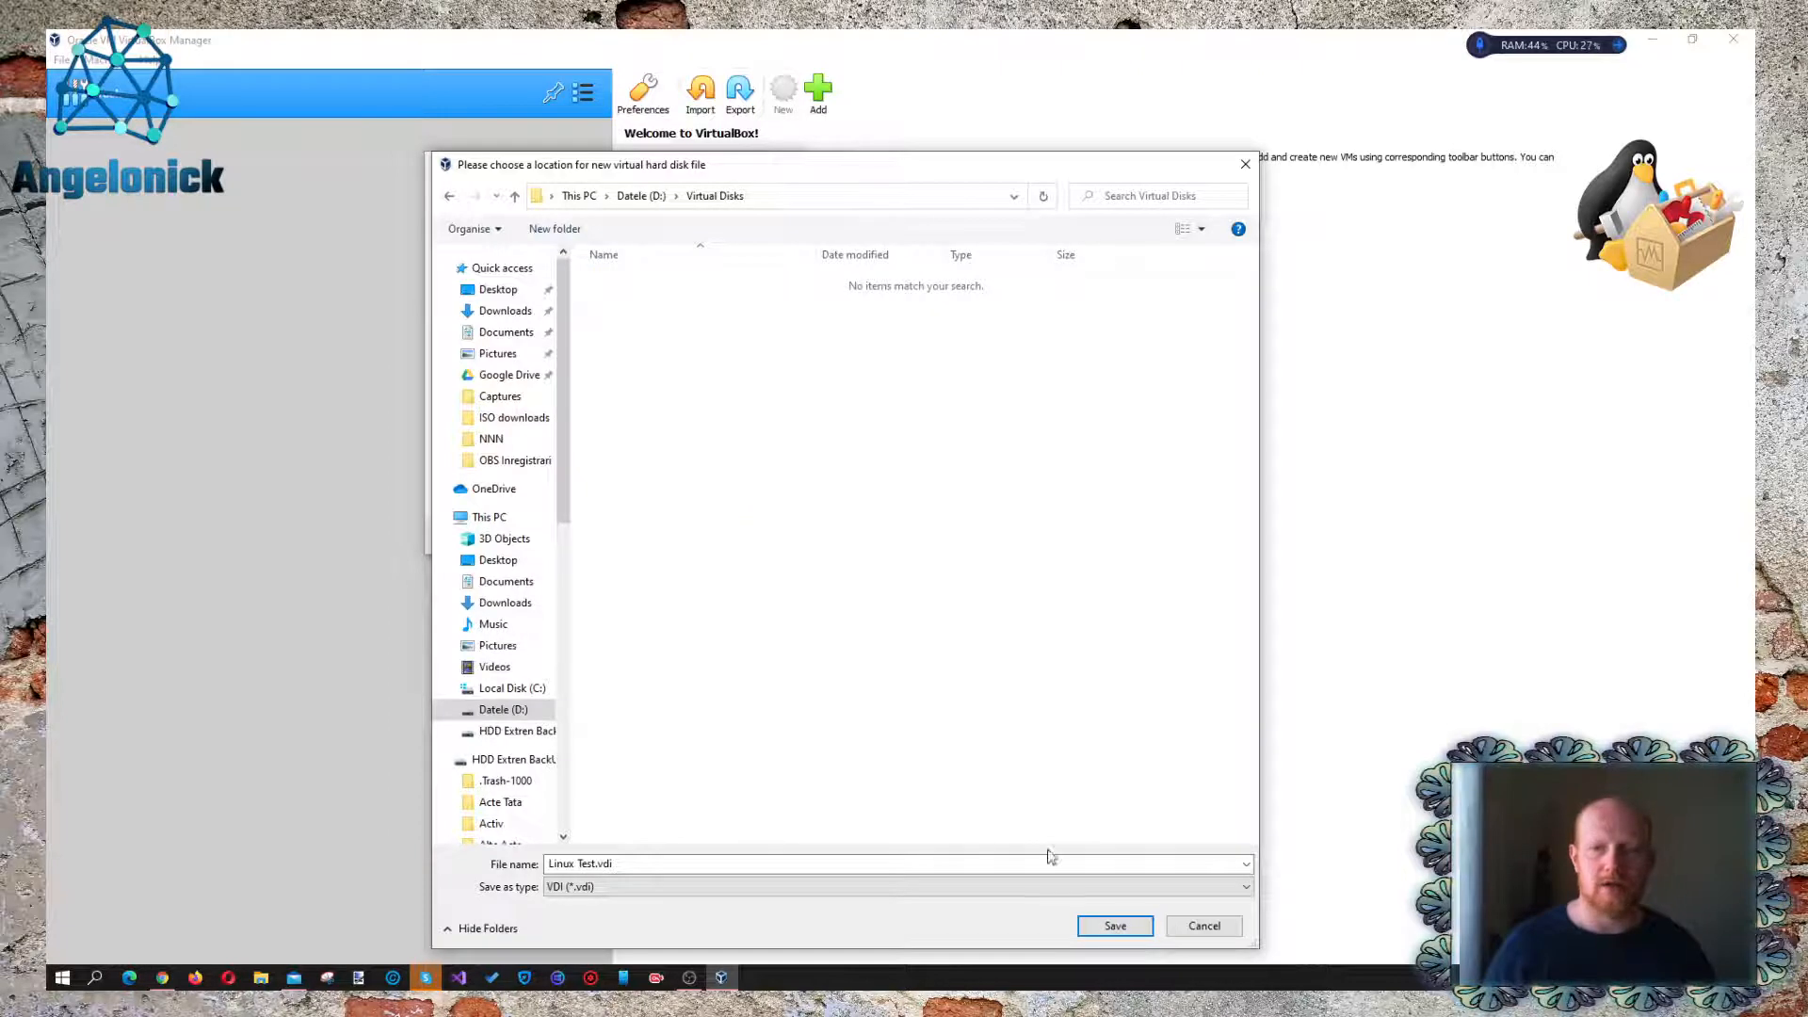
click(1115, 925)
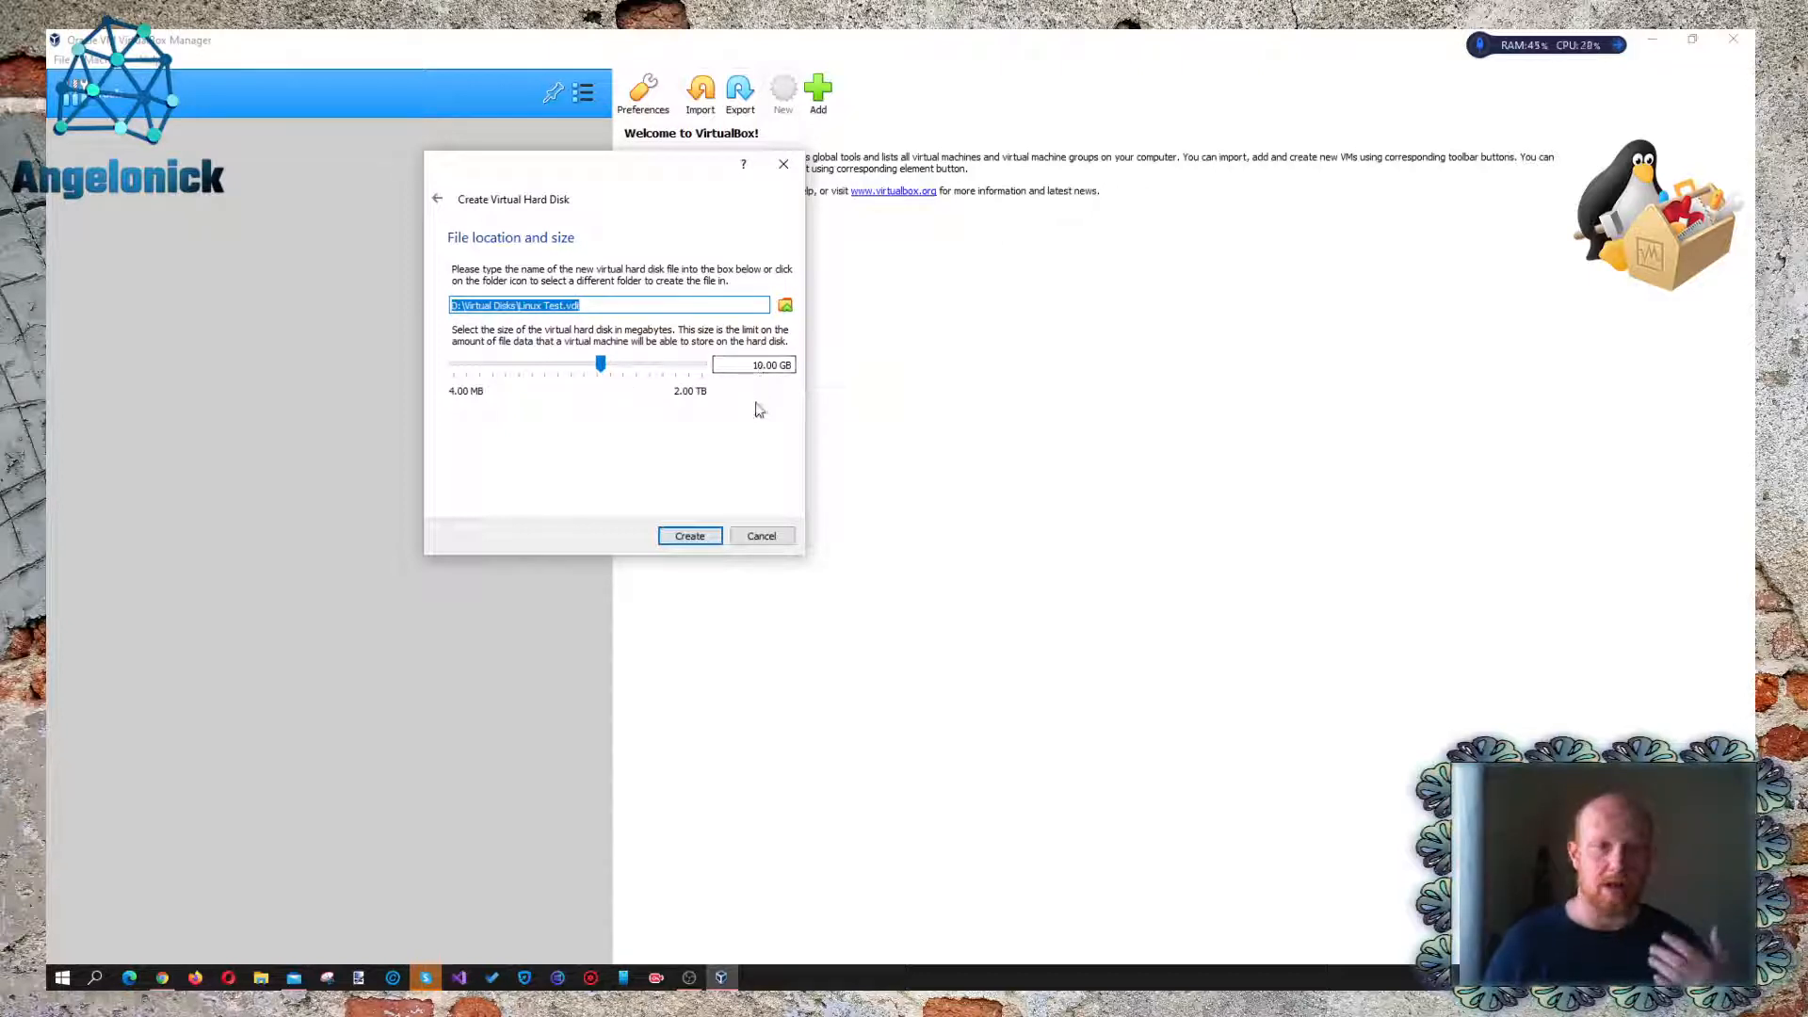
click(696, 537)
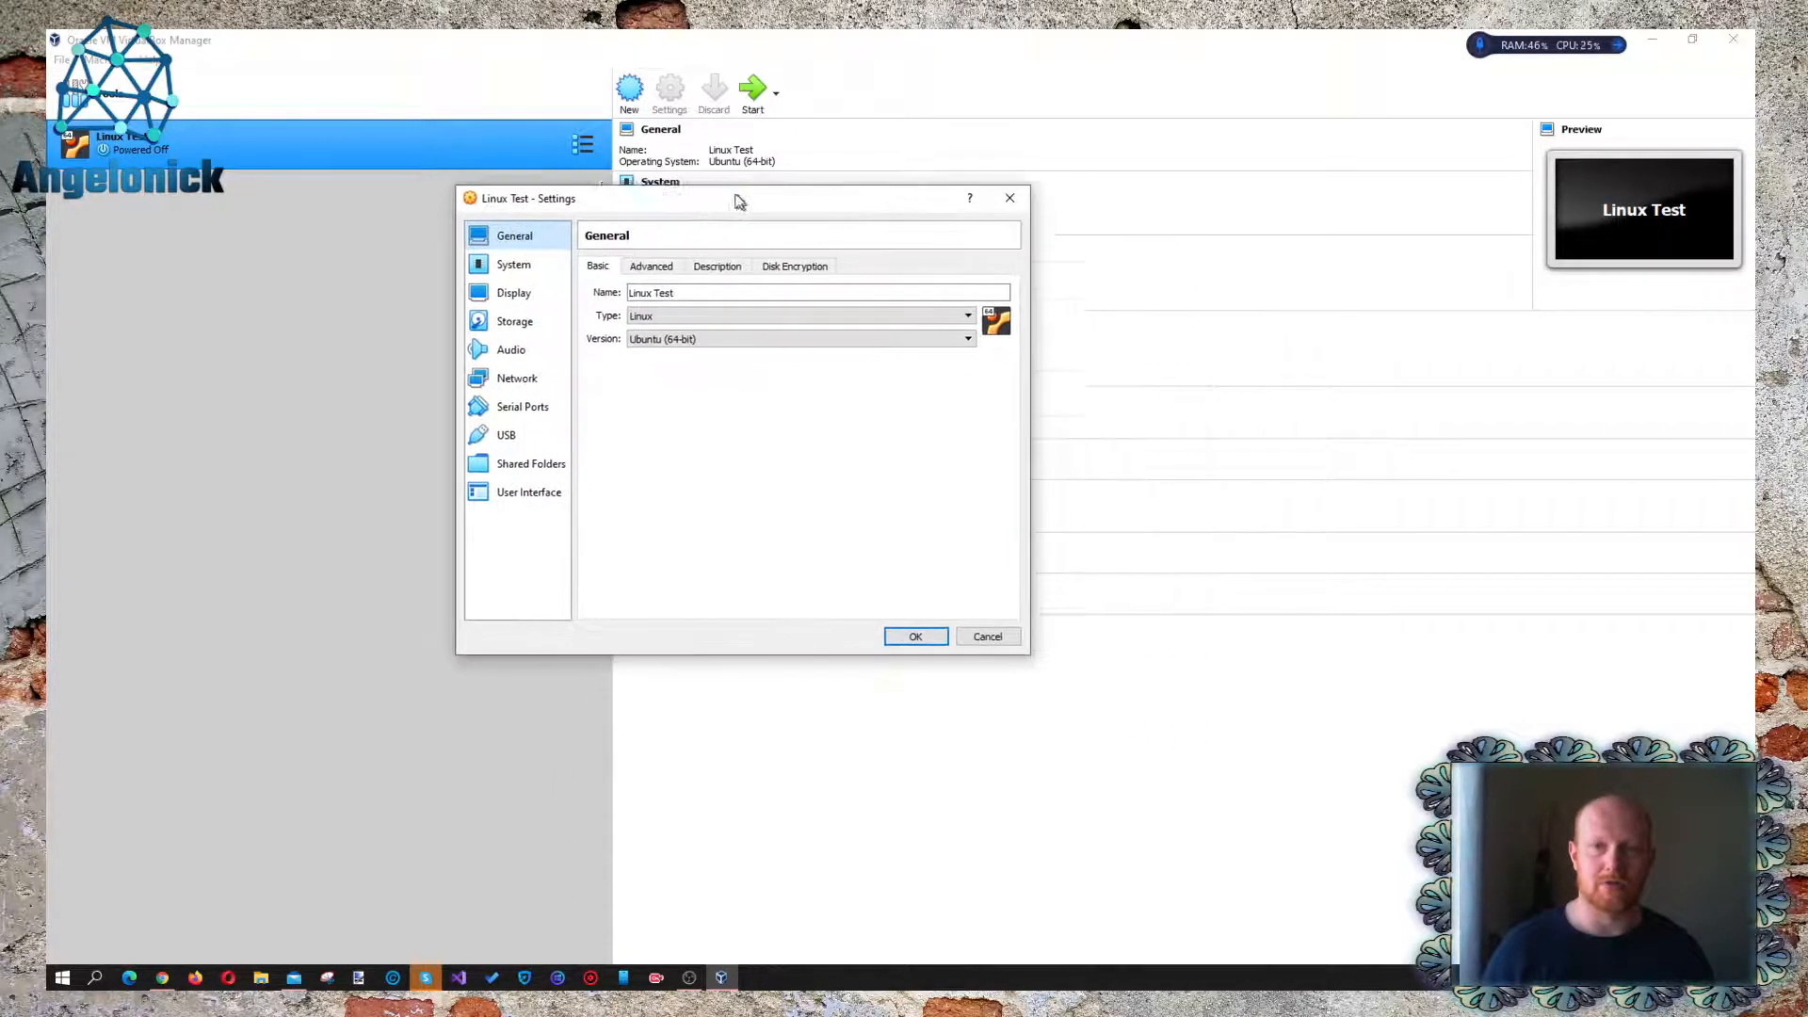
Step: Review the Linux Test machine's available operating system types and its advanced general settings
drag(739, 202, 707, 169)
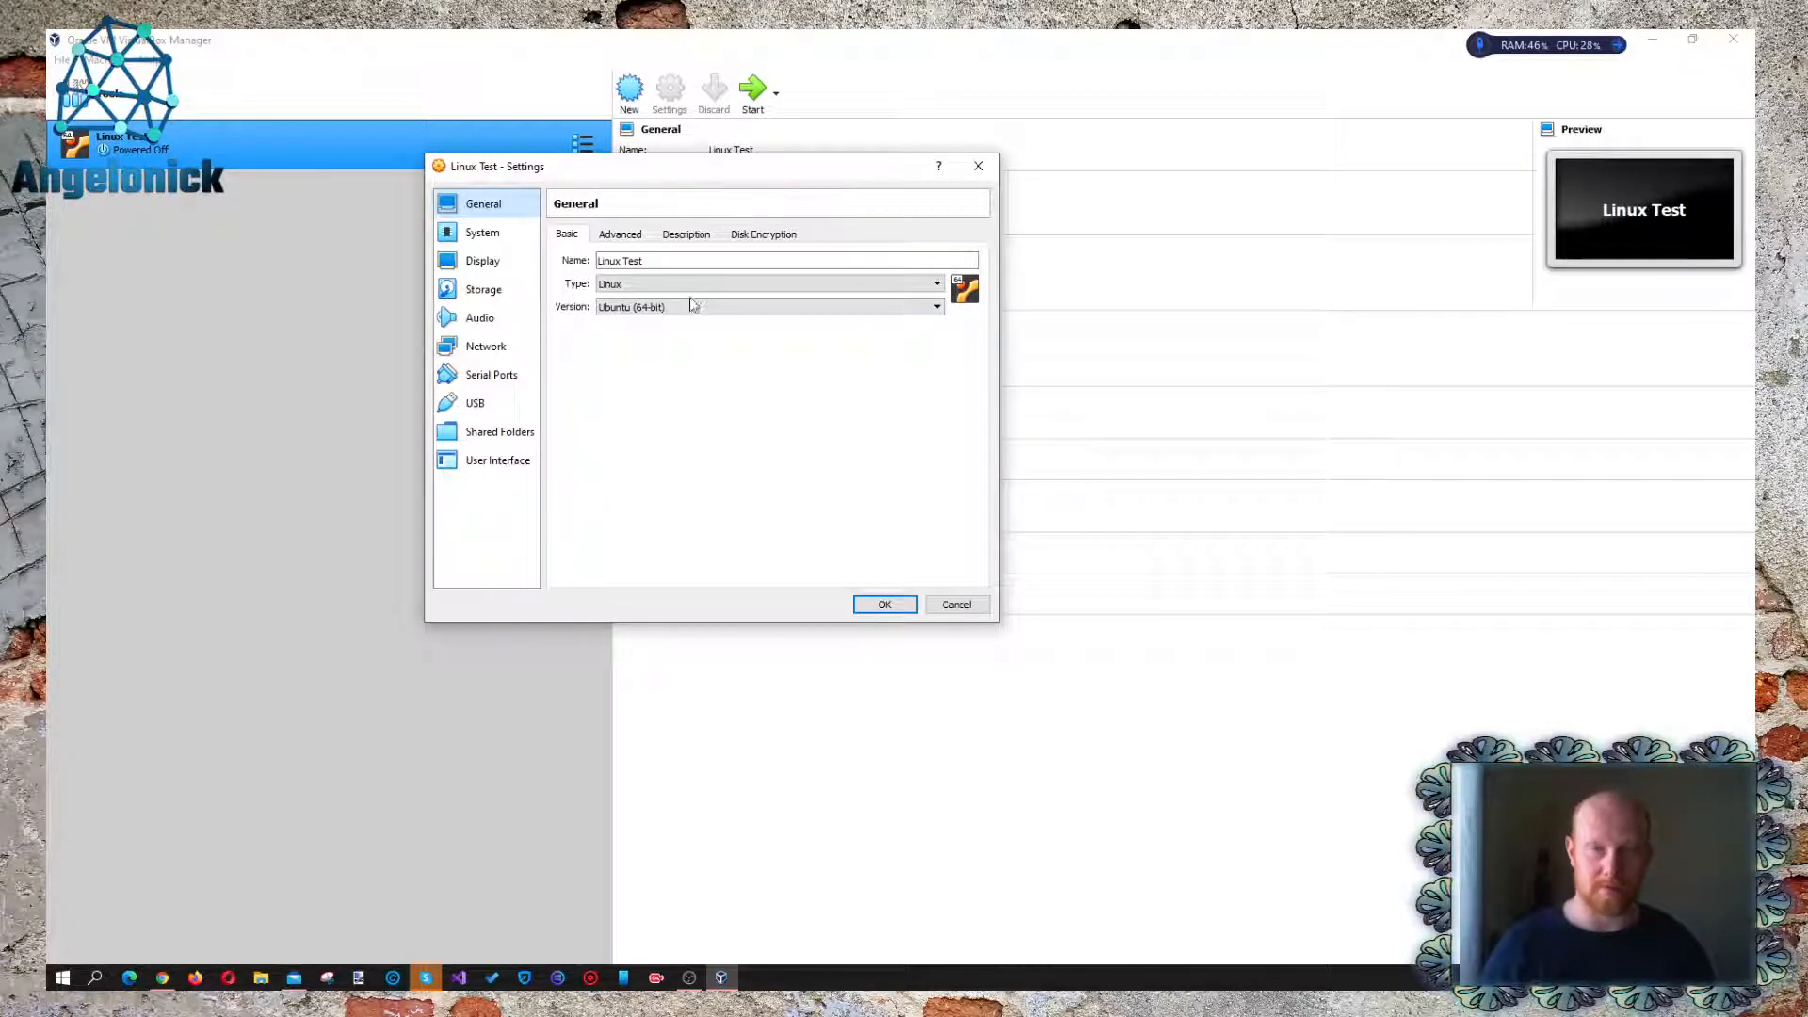
click(726, 286)
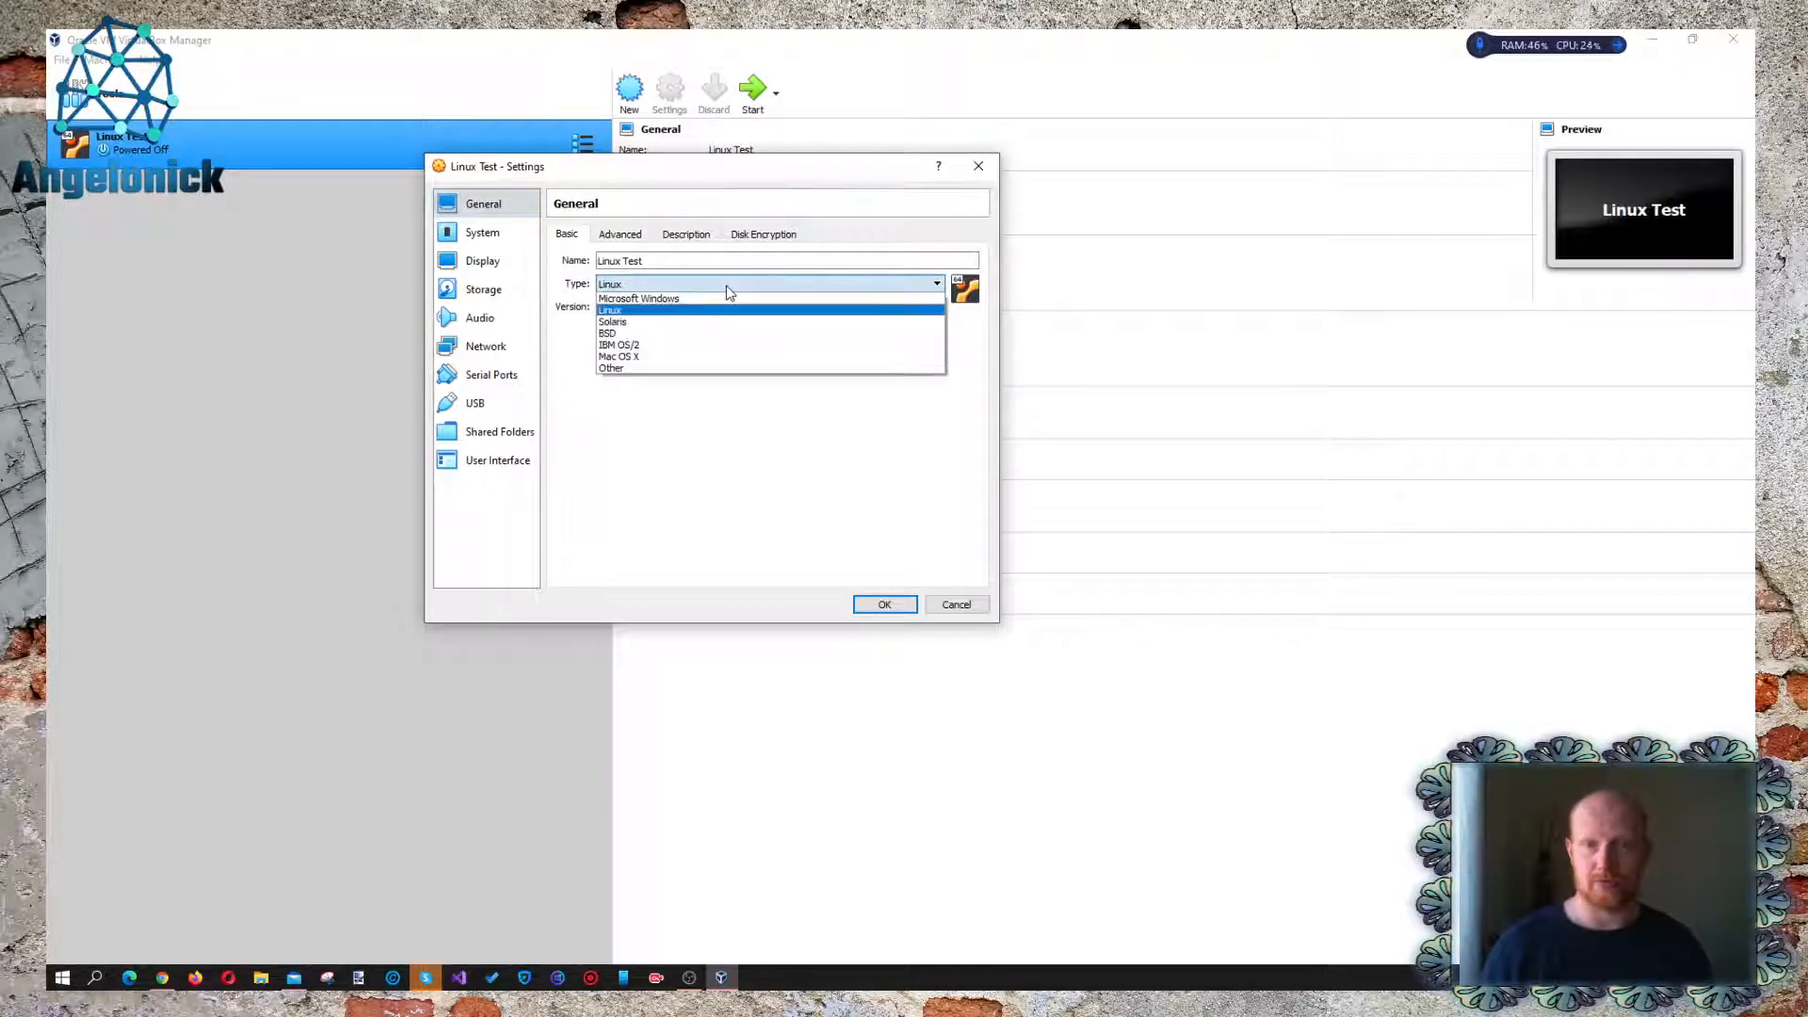
click(726, 285)
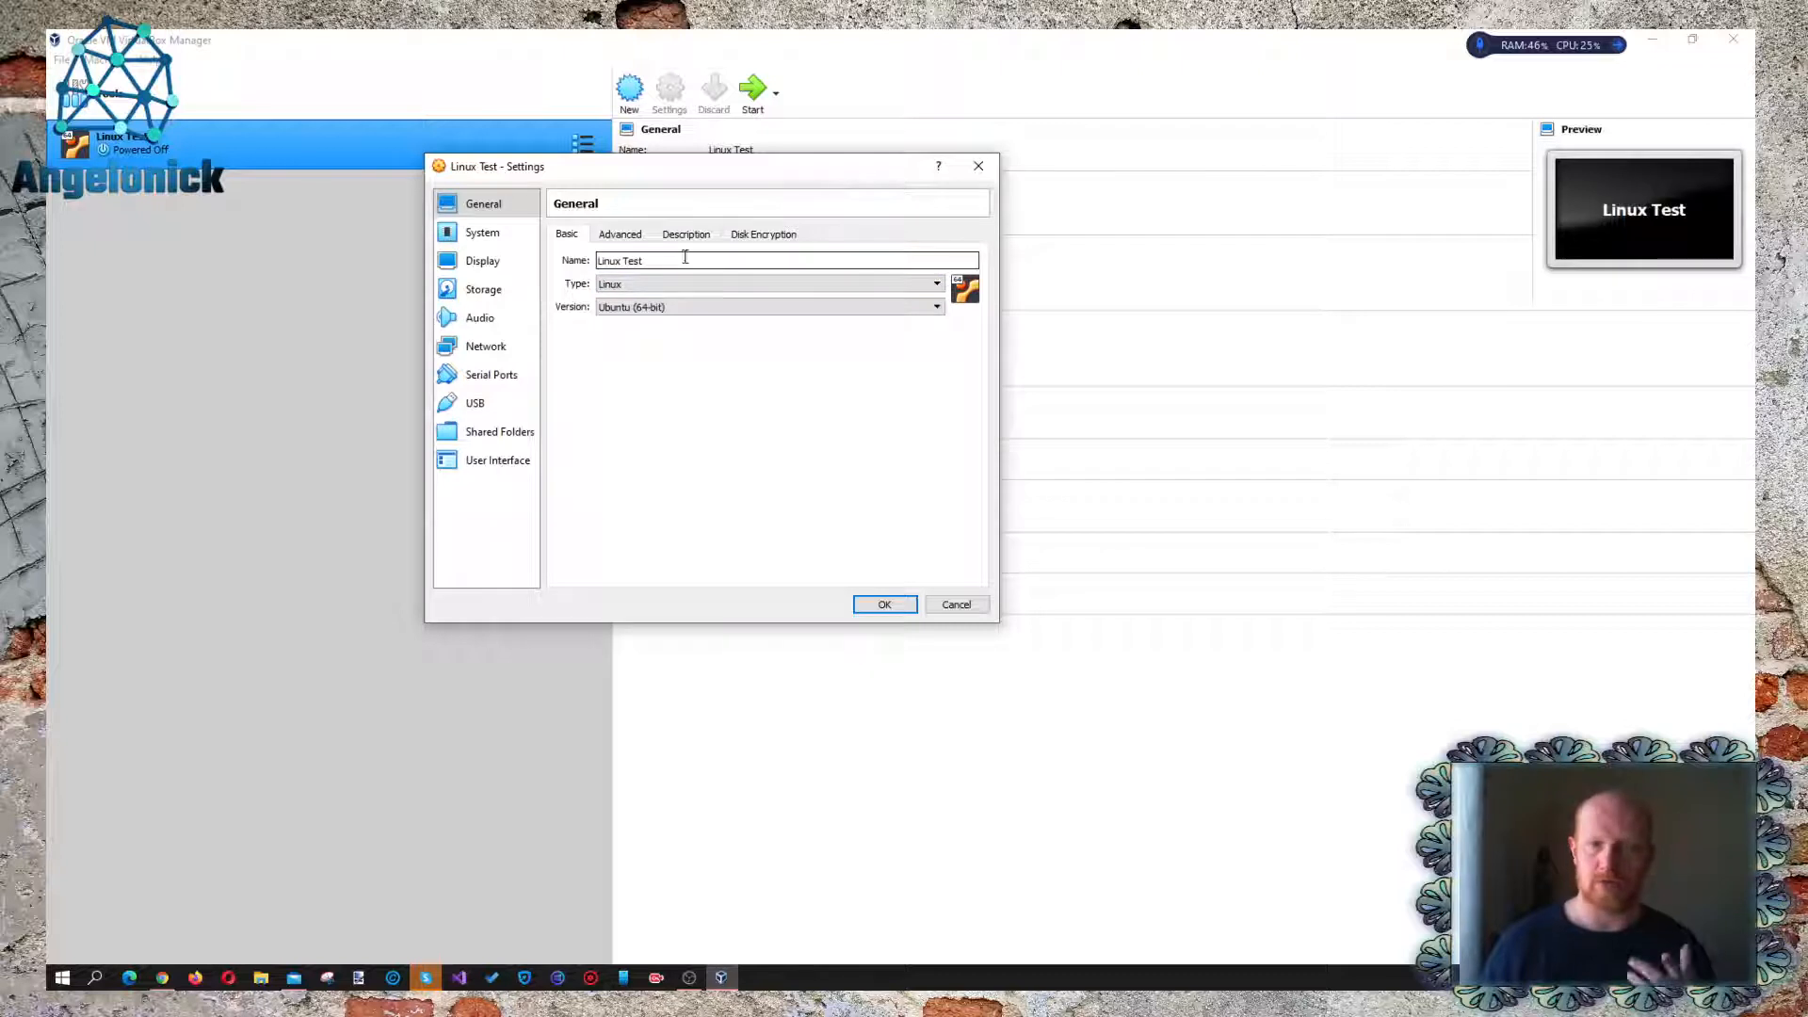
click(620, 234)
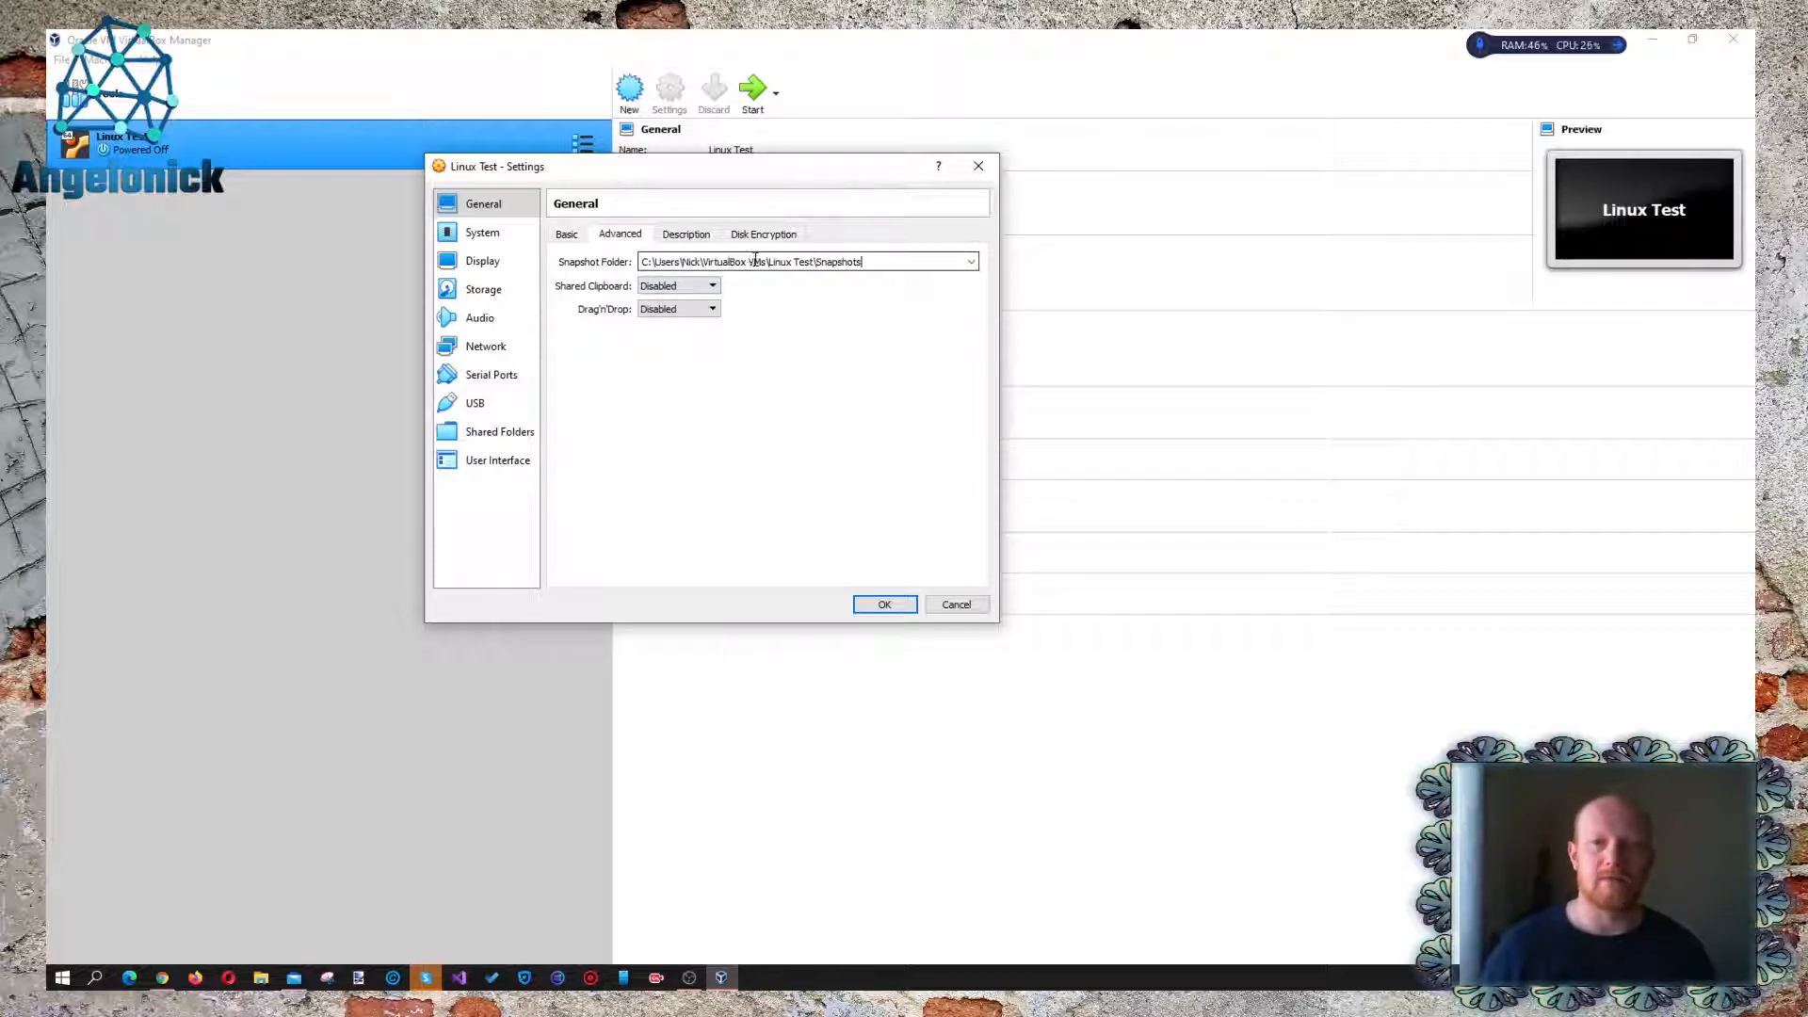
Step: Enter "This is a test" as the machine's description and check the disk encryption options
click(688, 236)
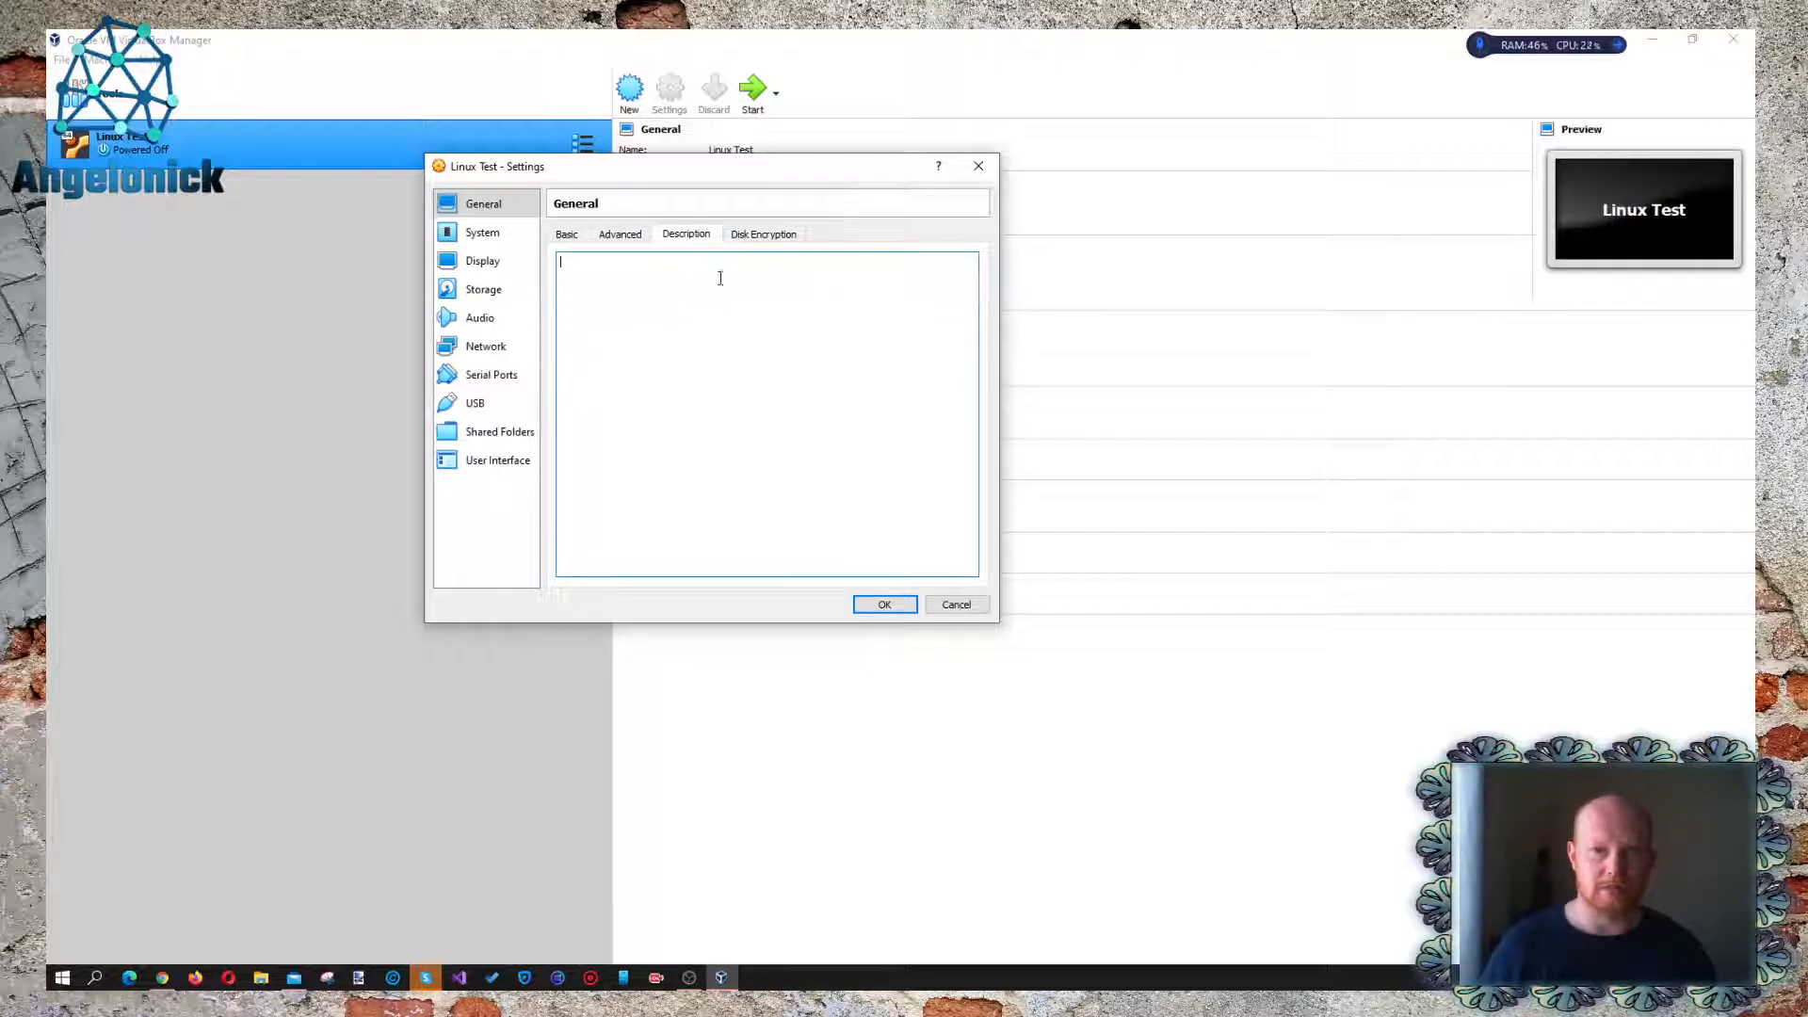
text(This is )
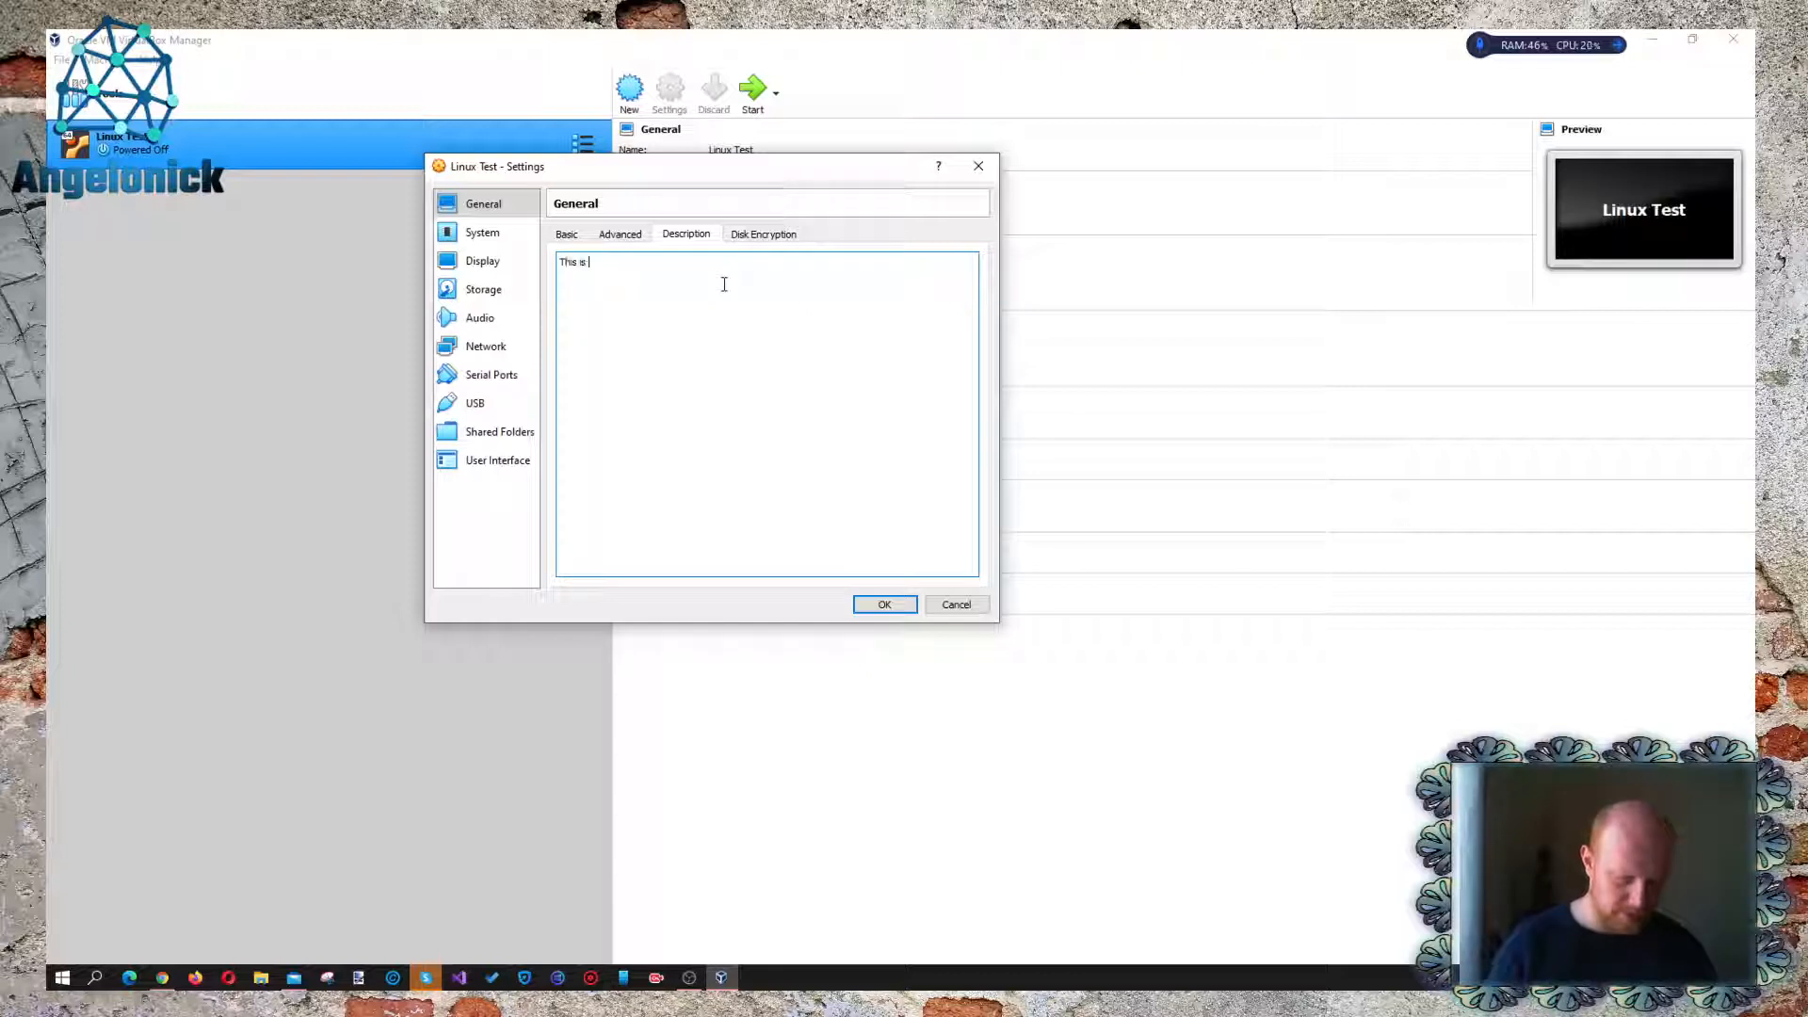
text(a test)
key(BackSpace)
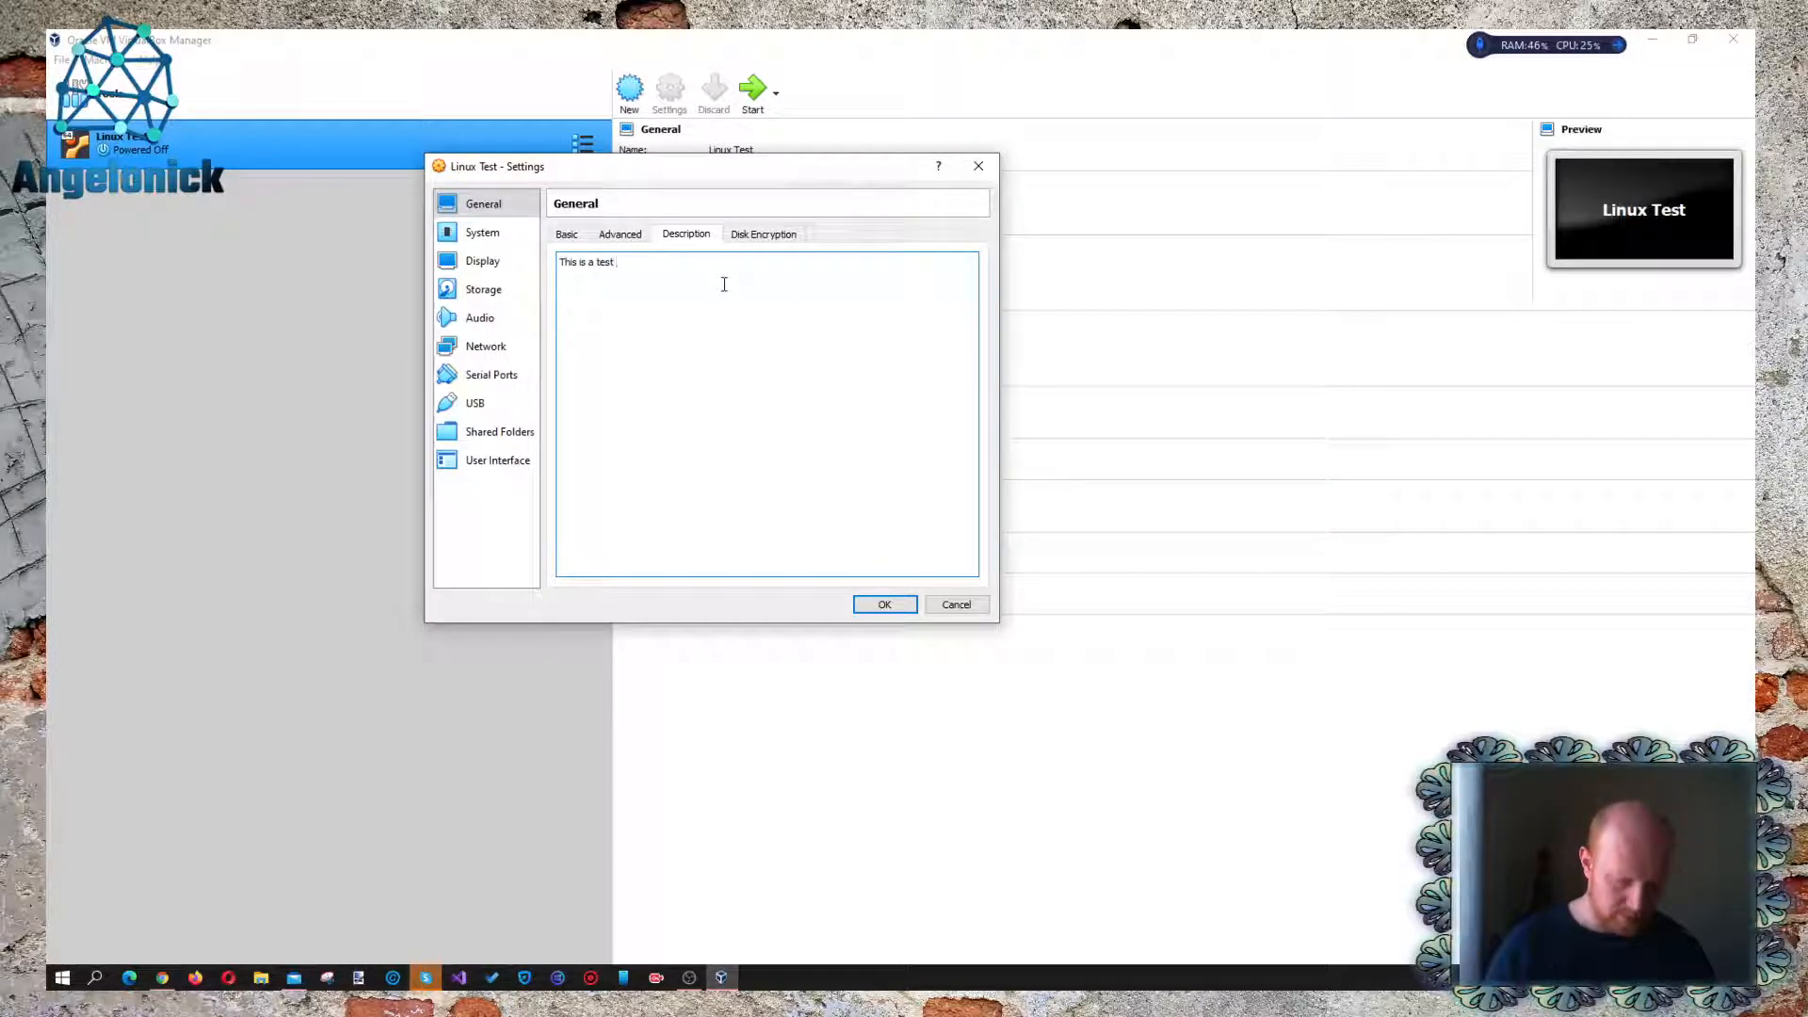
click(763, 234)
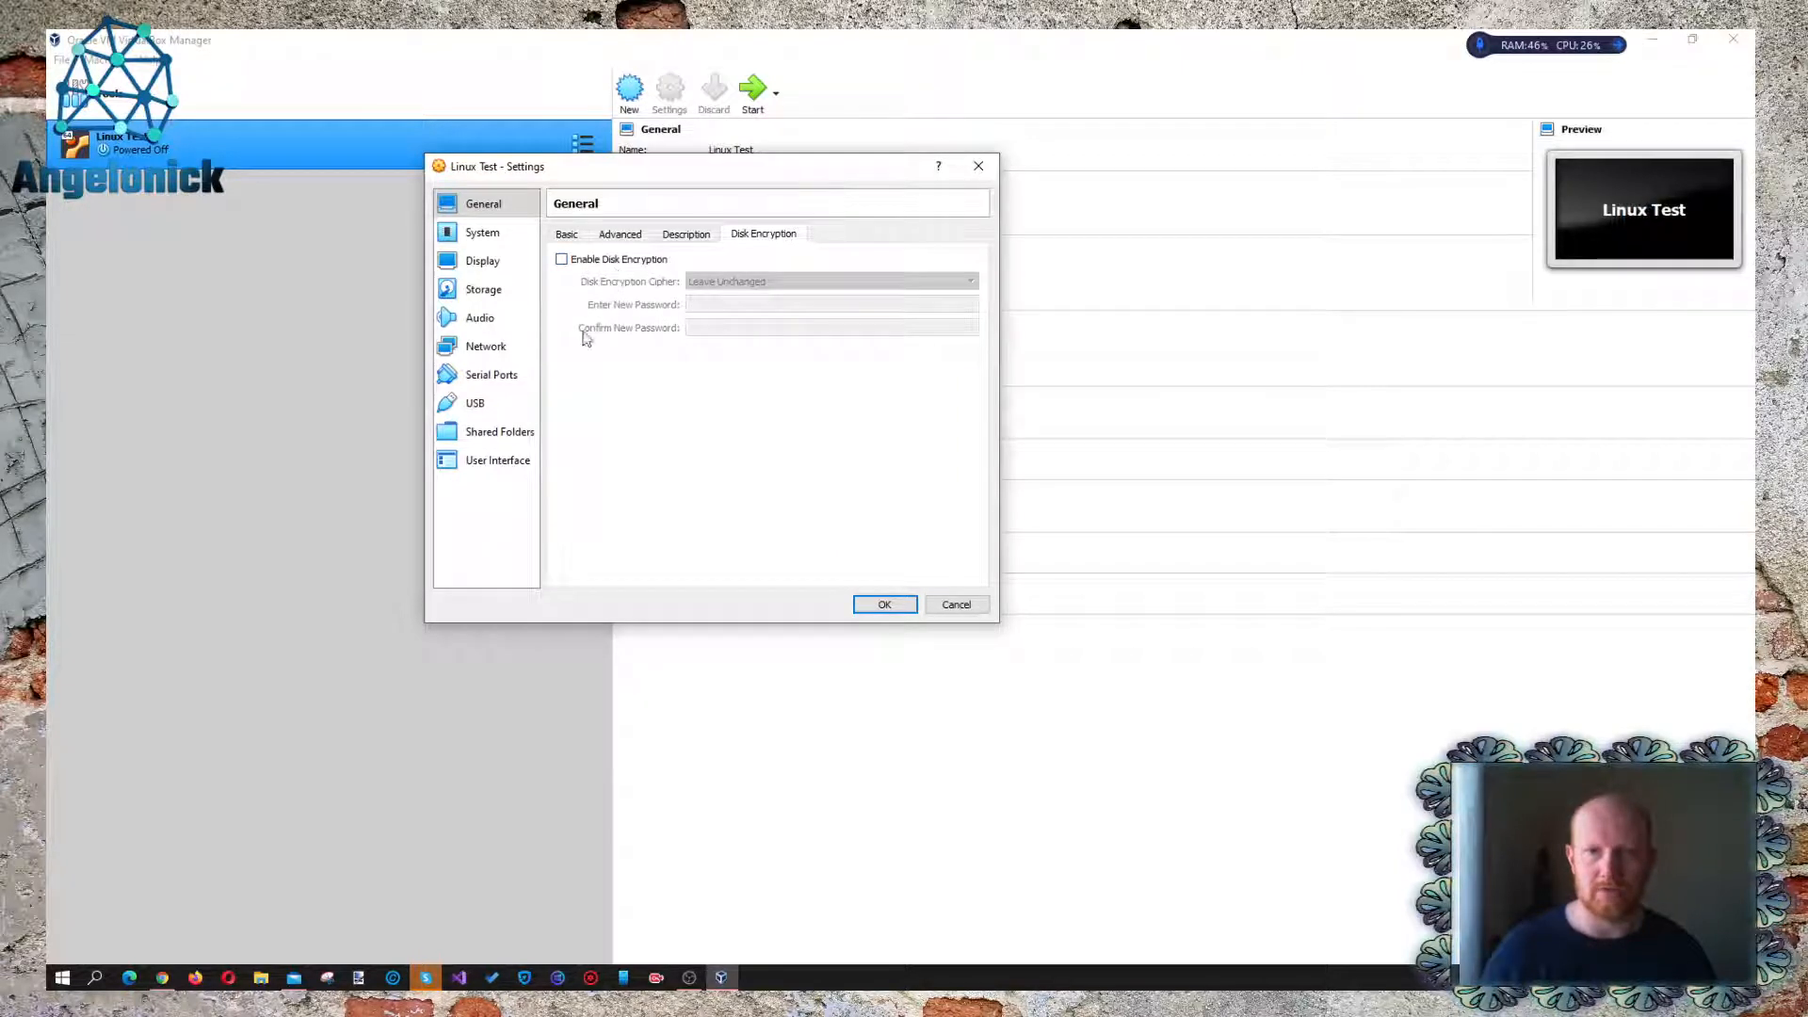
Step: Disable Floppy and enable Network in the machine's boot order, keeping Optical and Hard Disk enabled
click(483, 235)
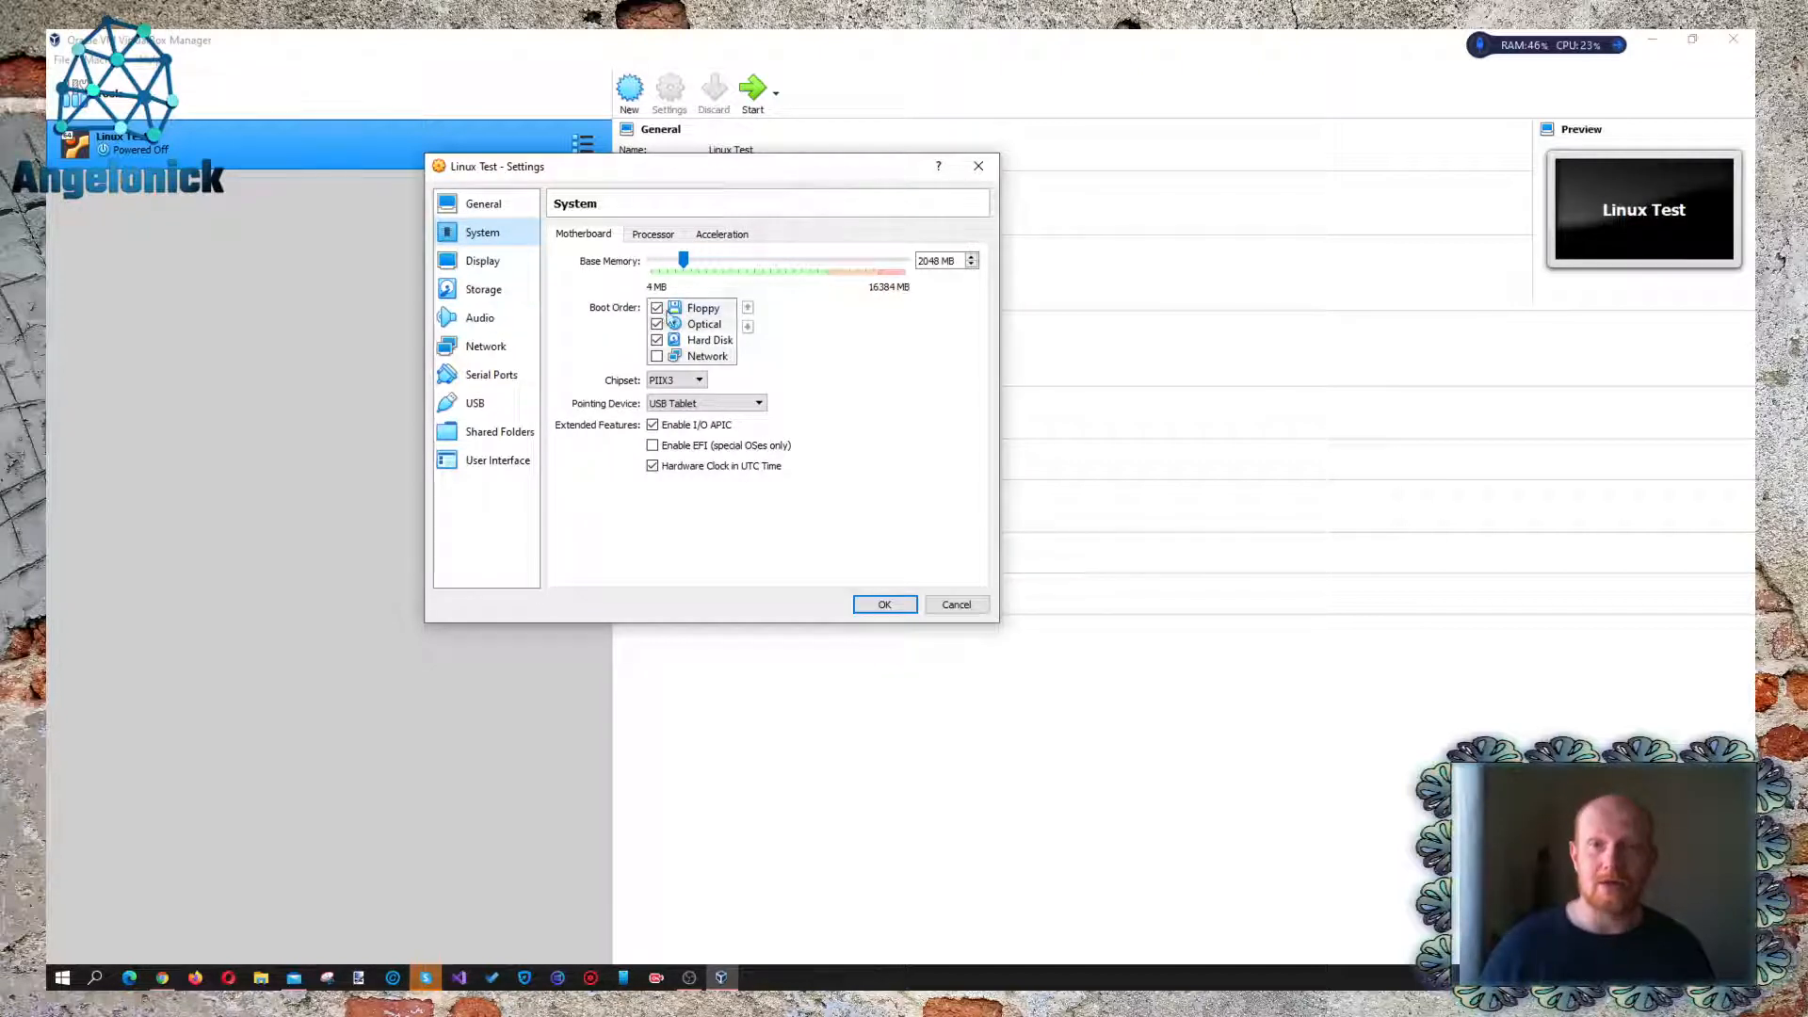
click(656, 309)
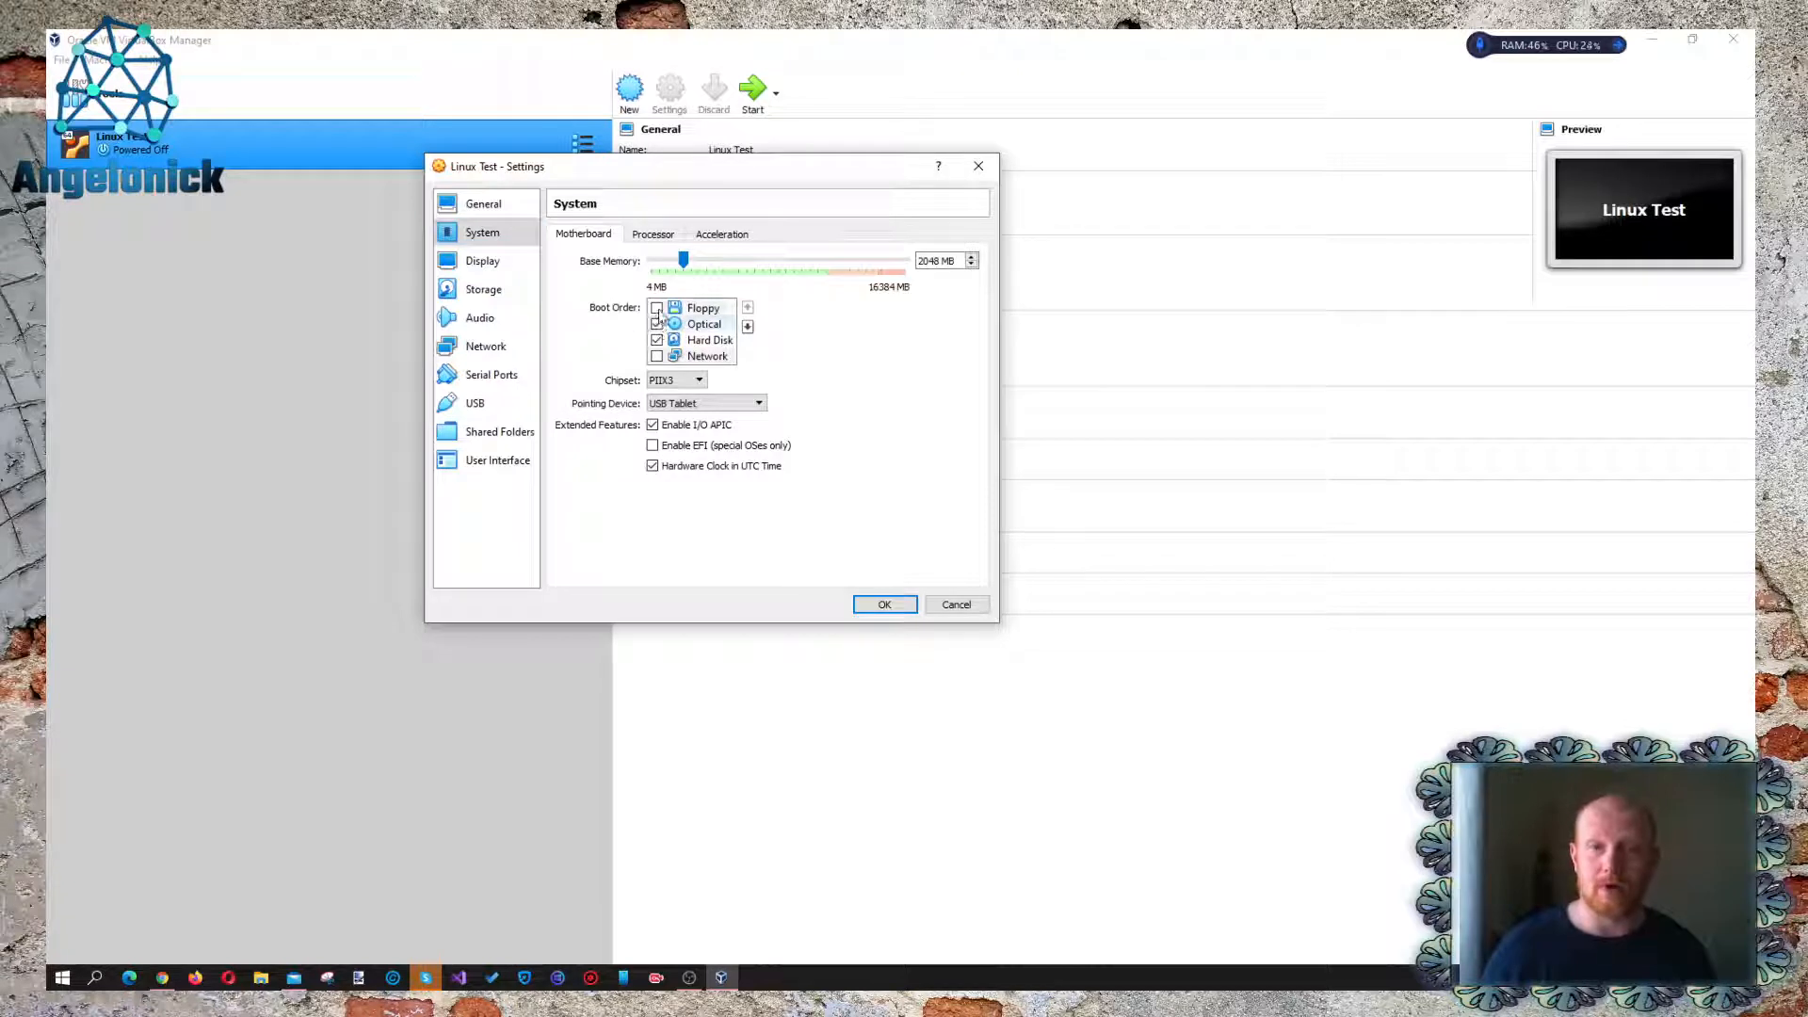
click(657, 310)
click(657, 308)
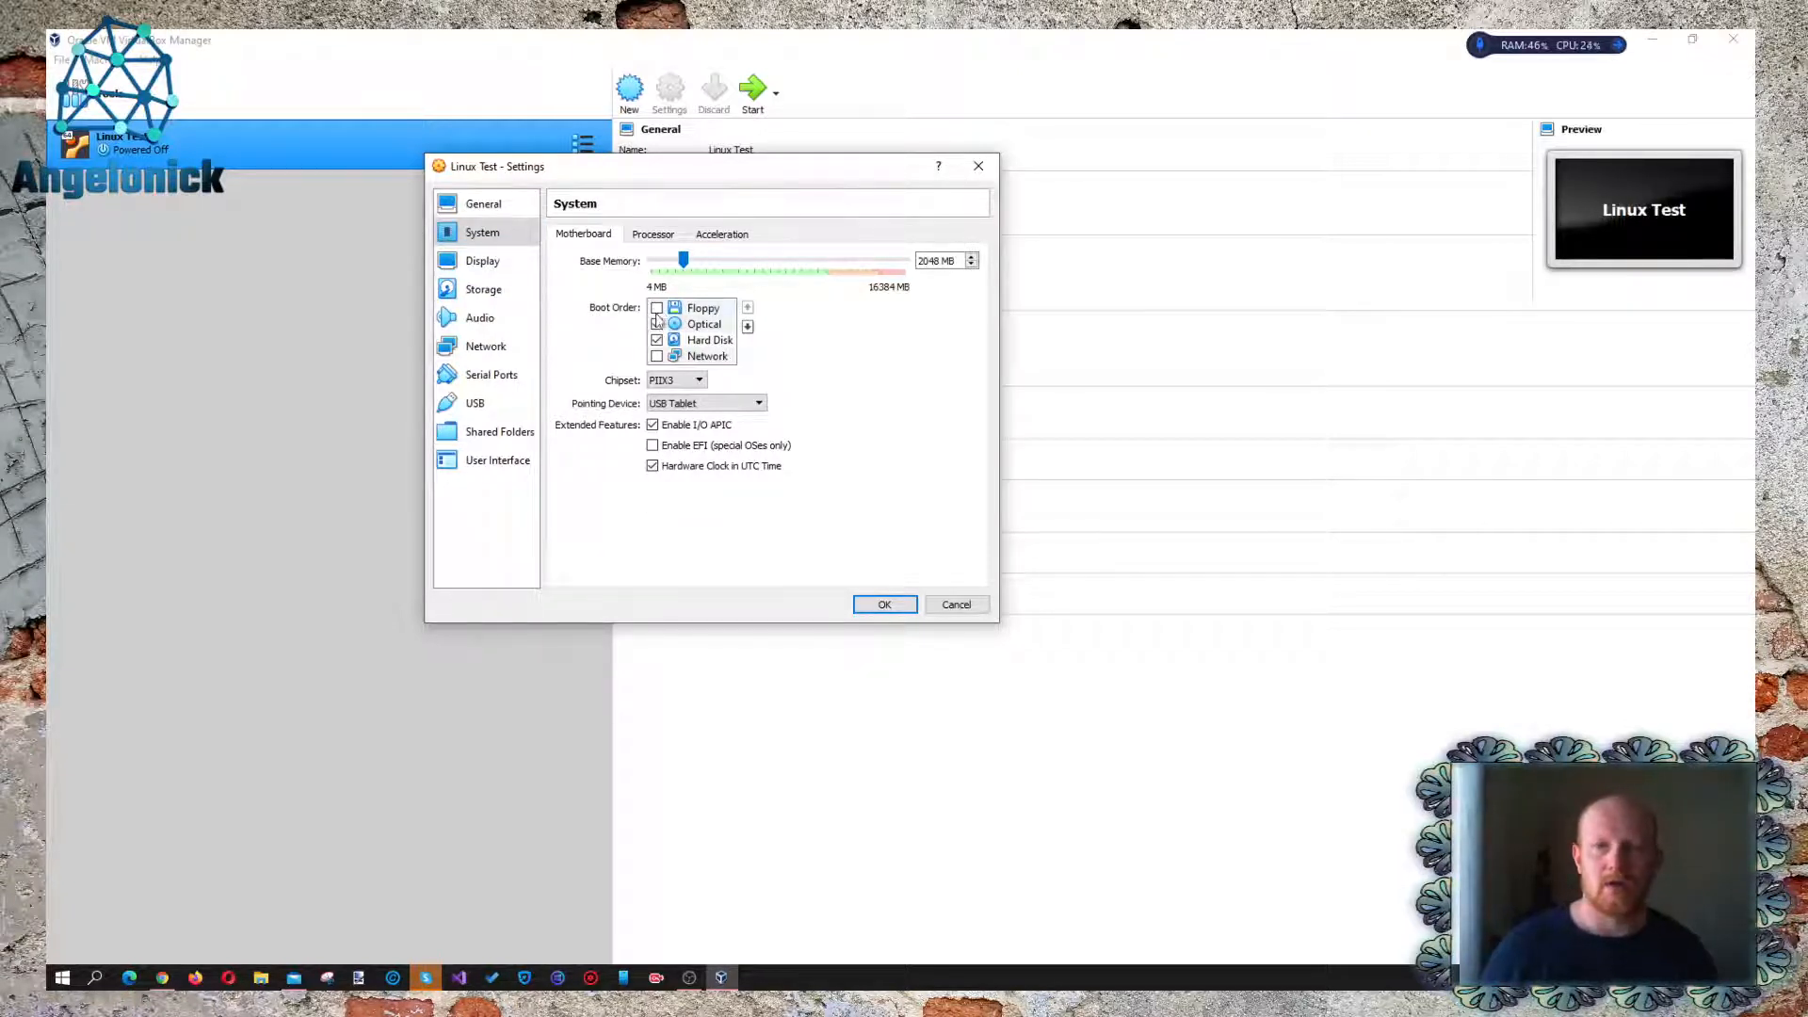
click(656, 323)
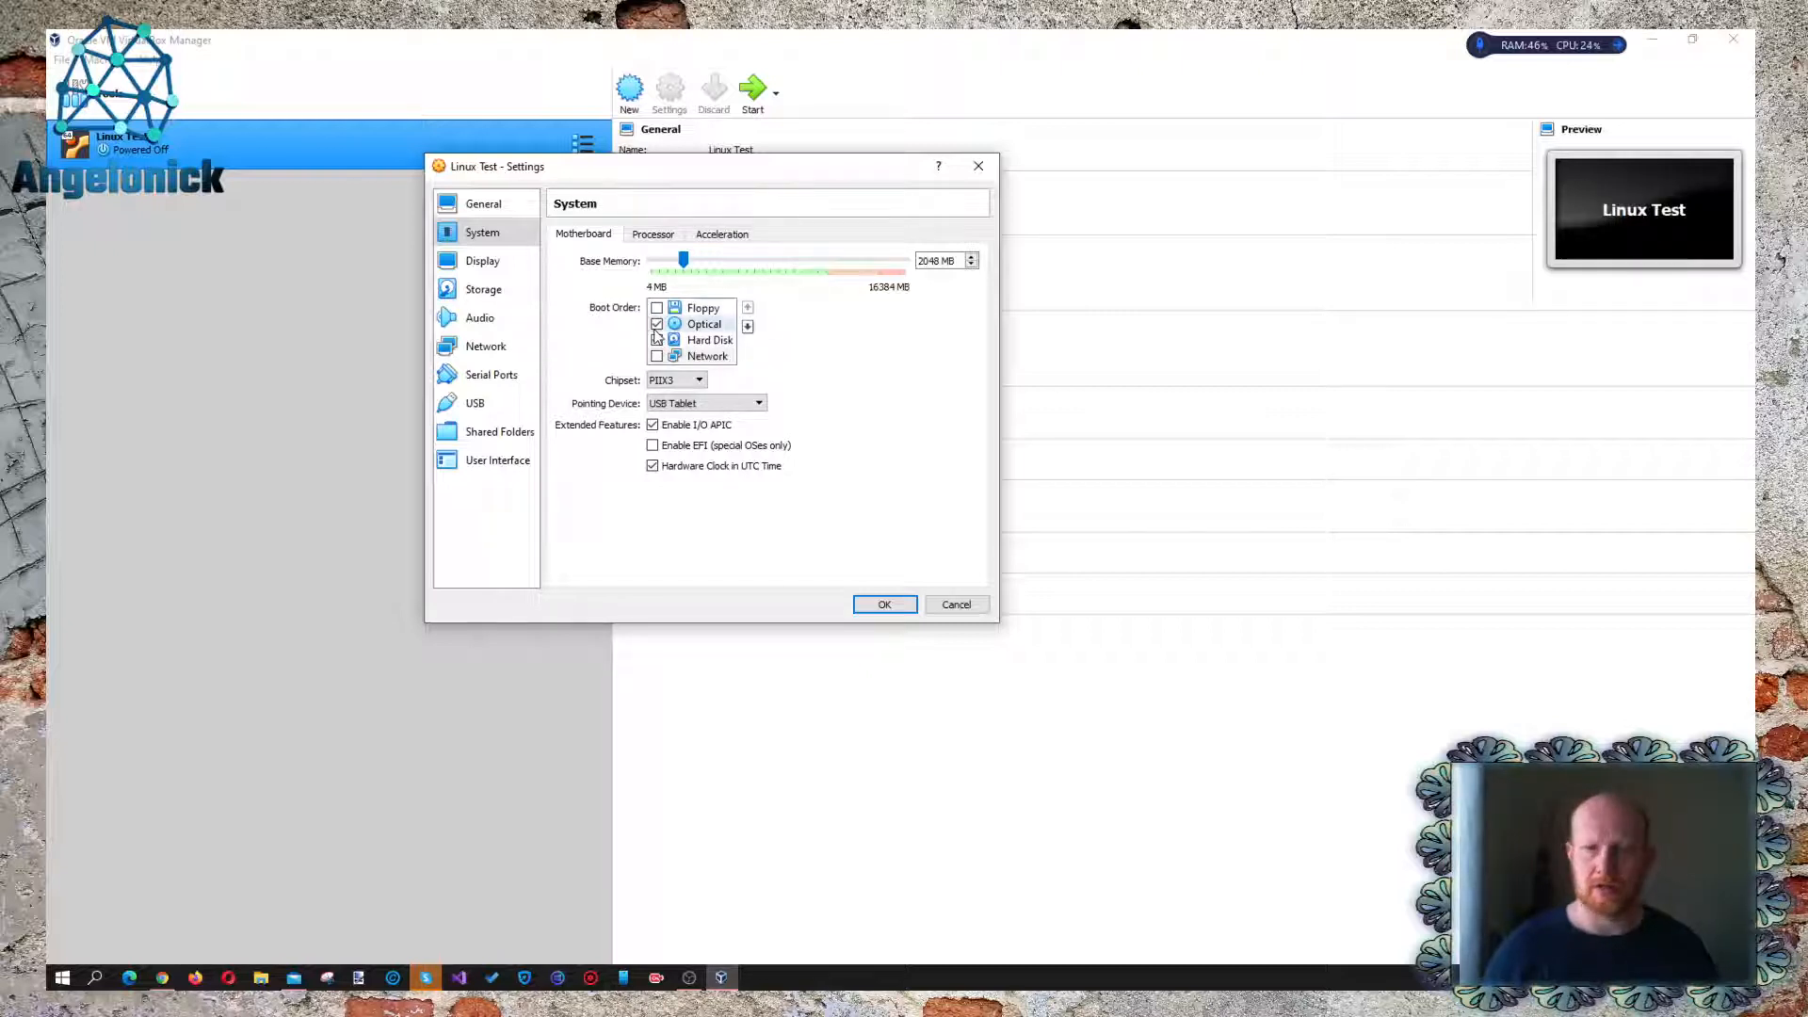
click(657, 341)
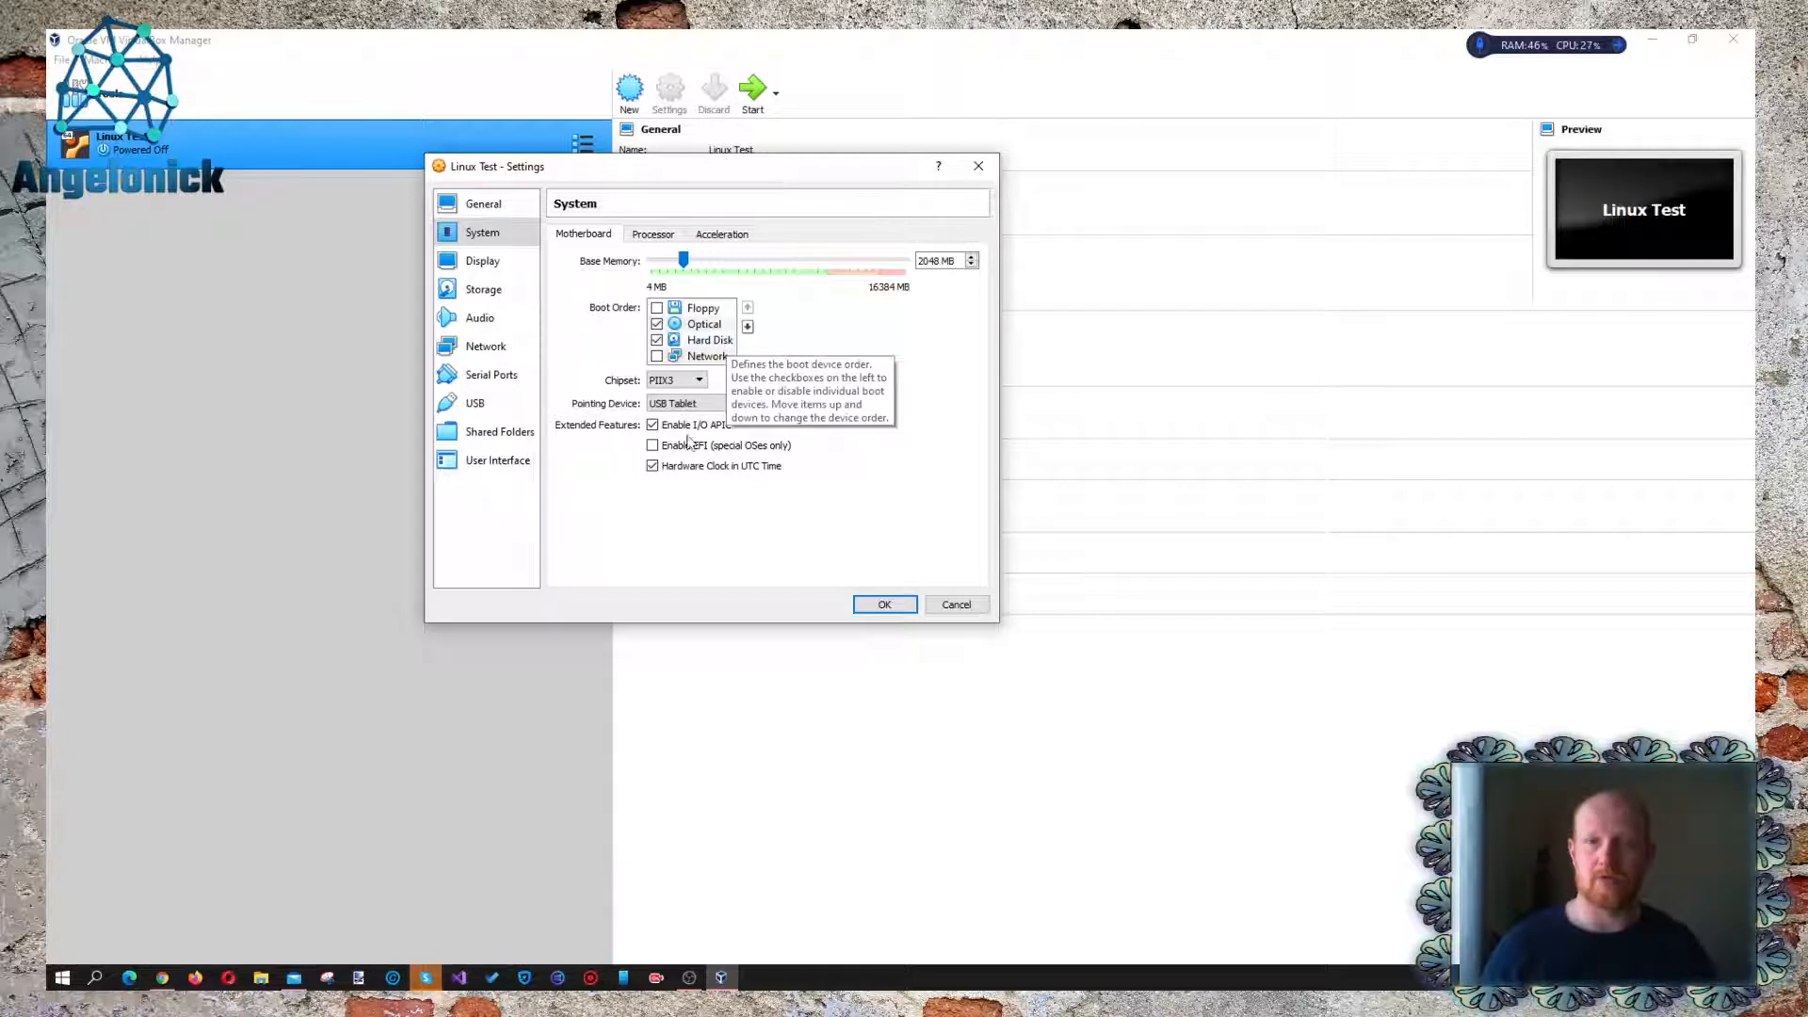
click(657, 356)
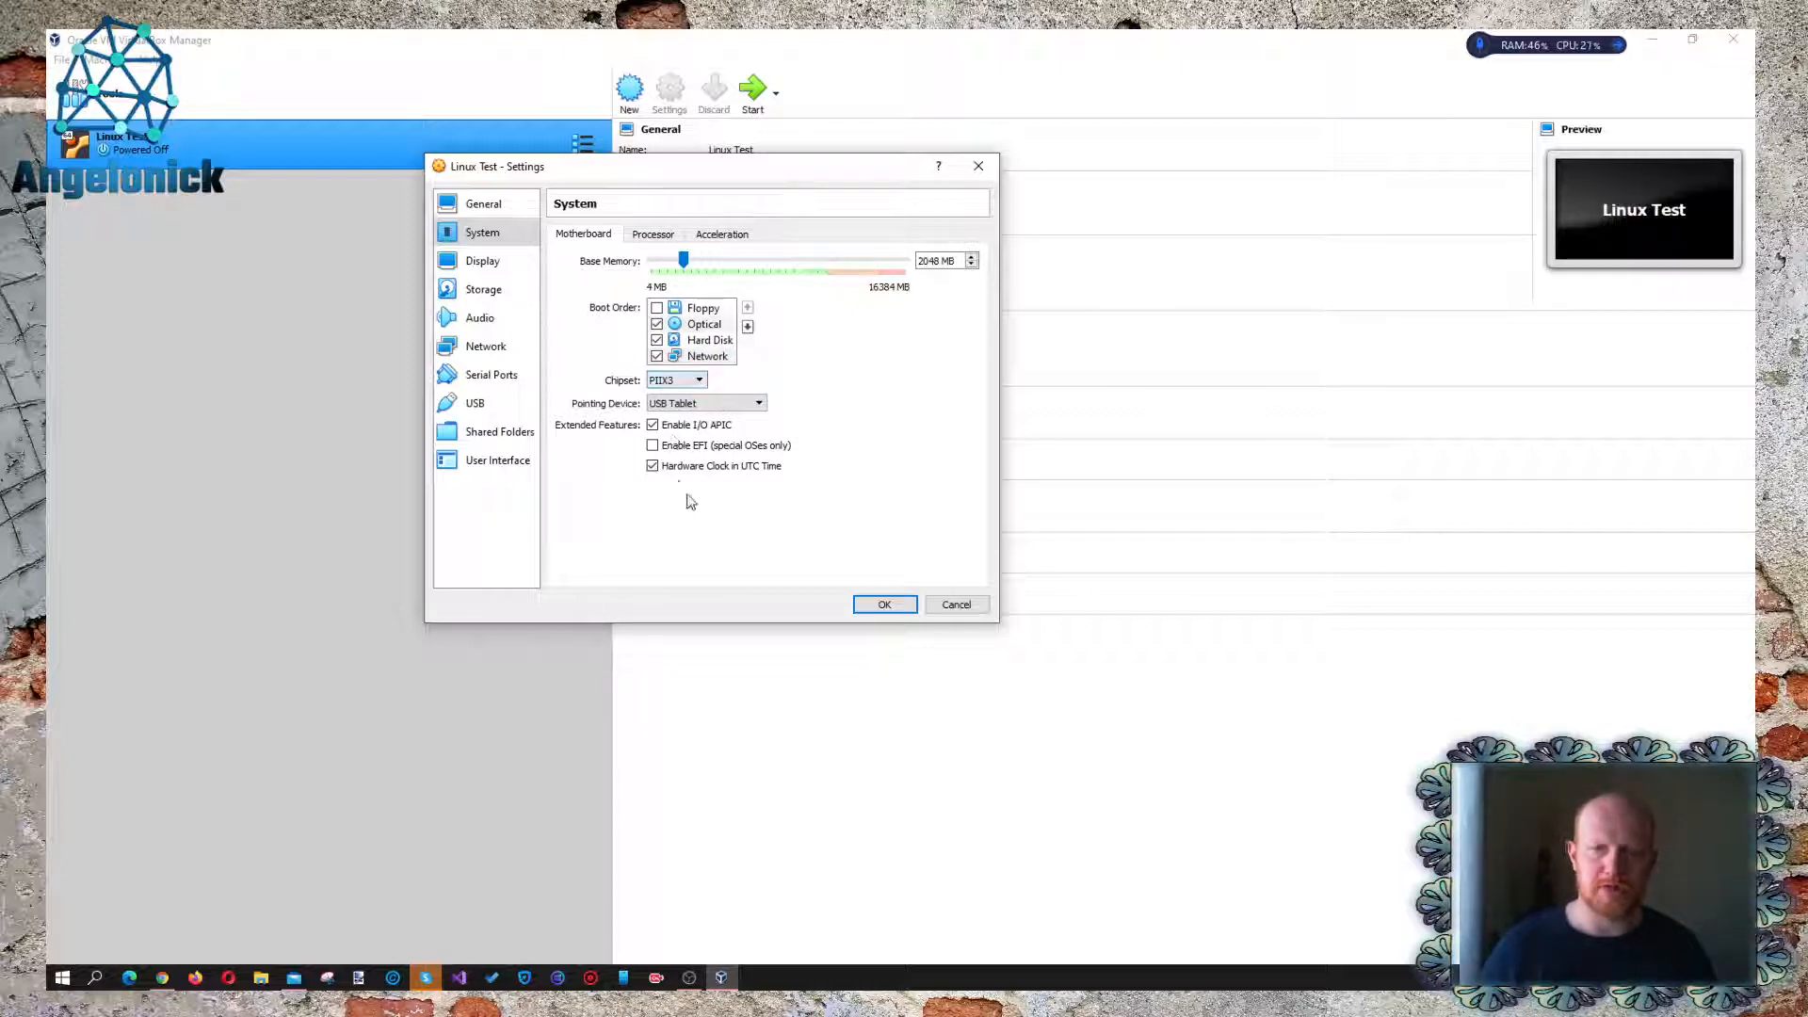
Step: Set the machine's processor count to 2 and review its acceleration settings
click(653, 234)
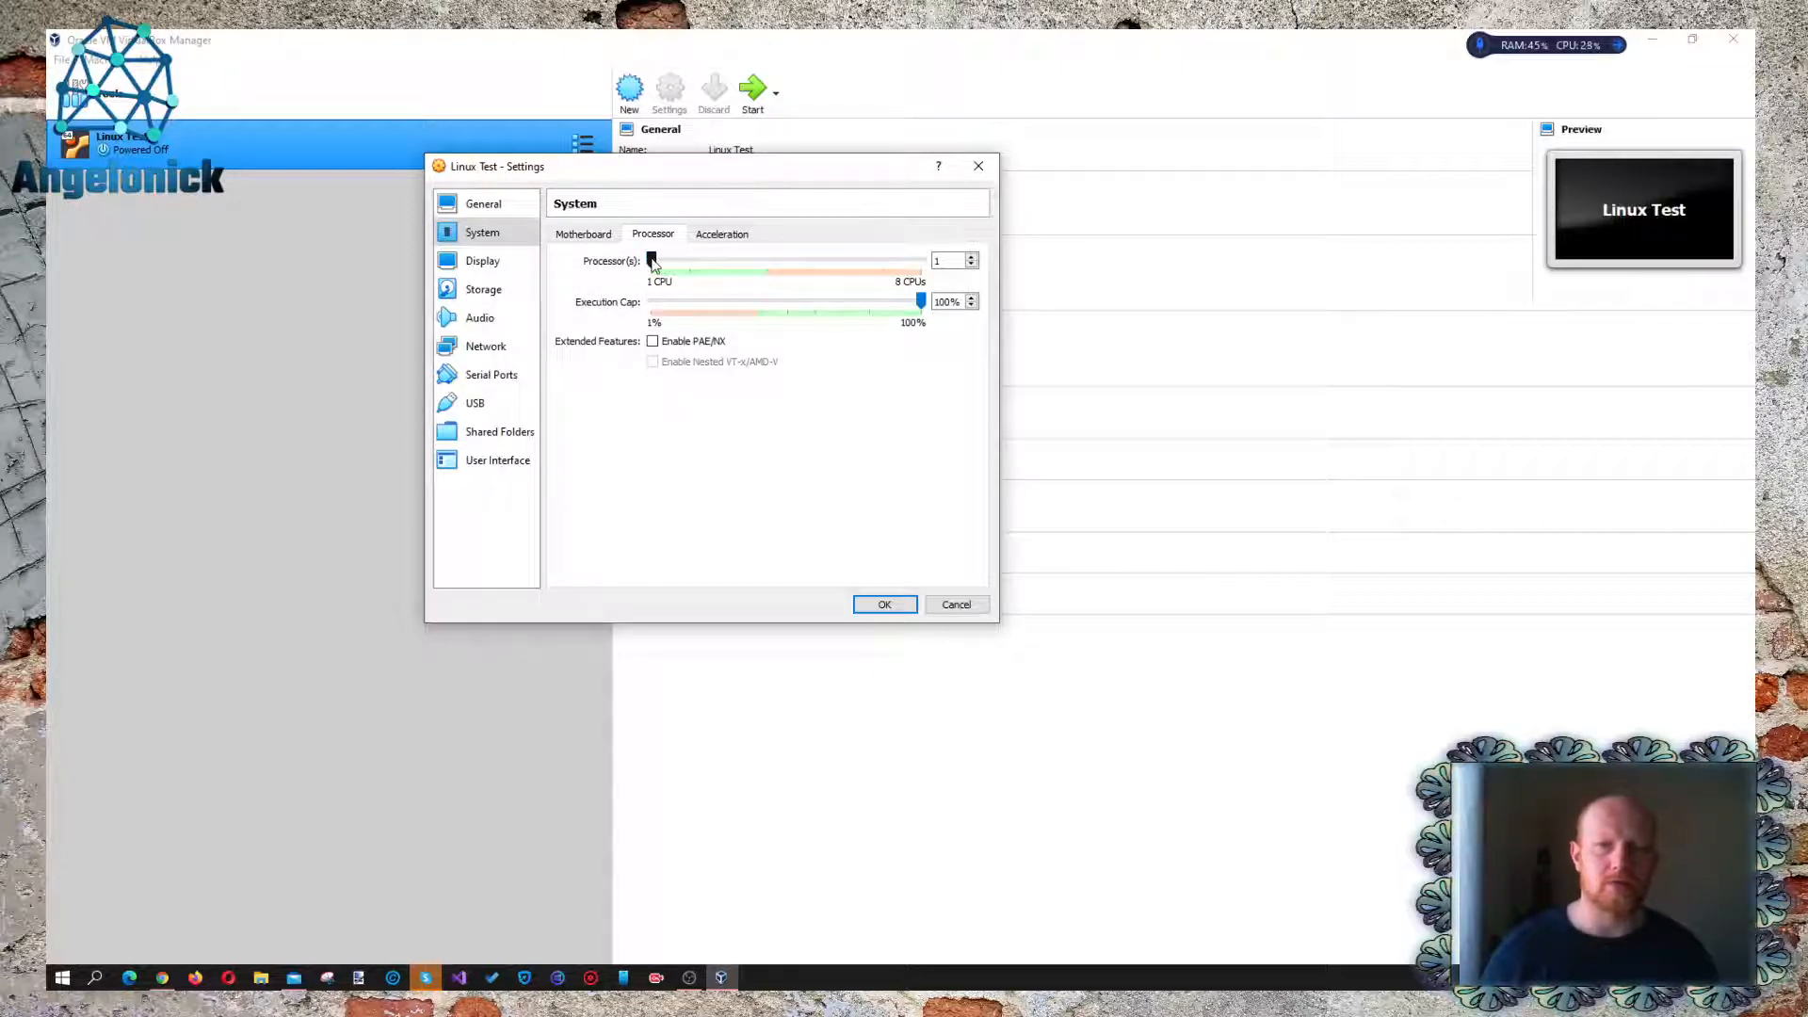
drag(652, 262, 689, 261)
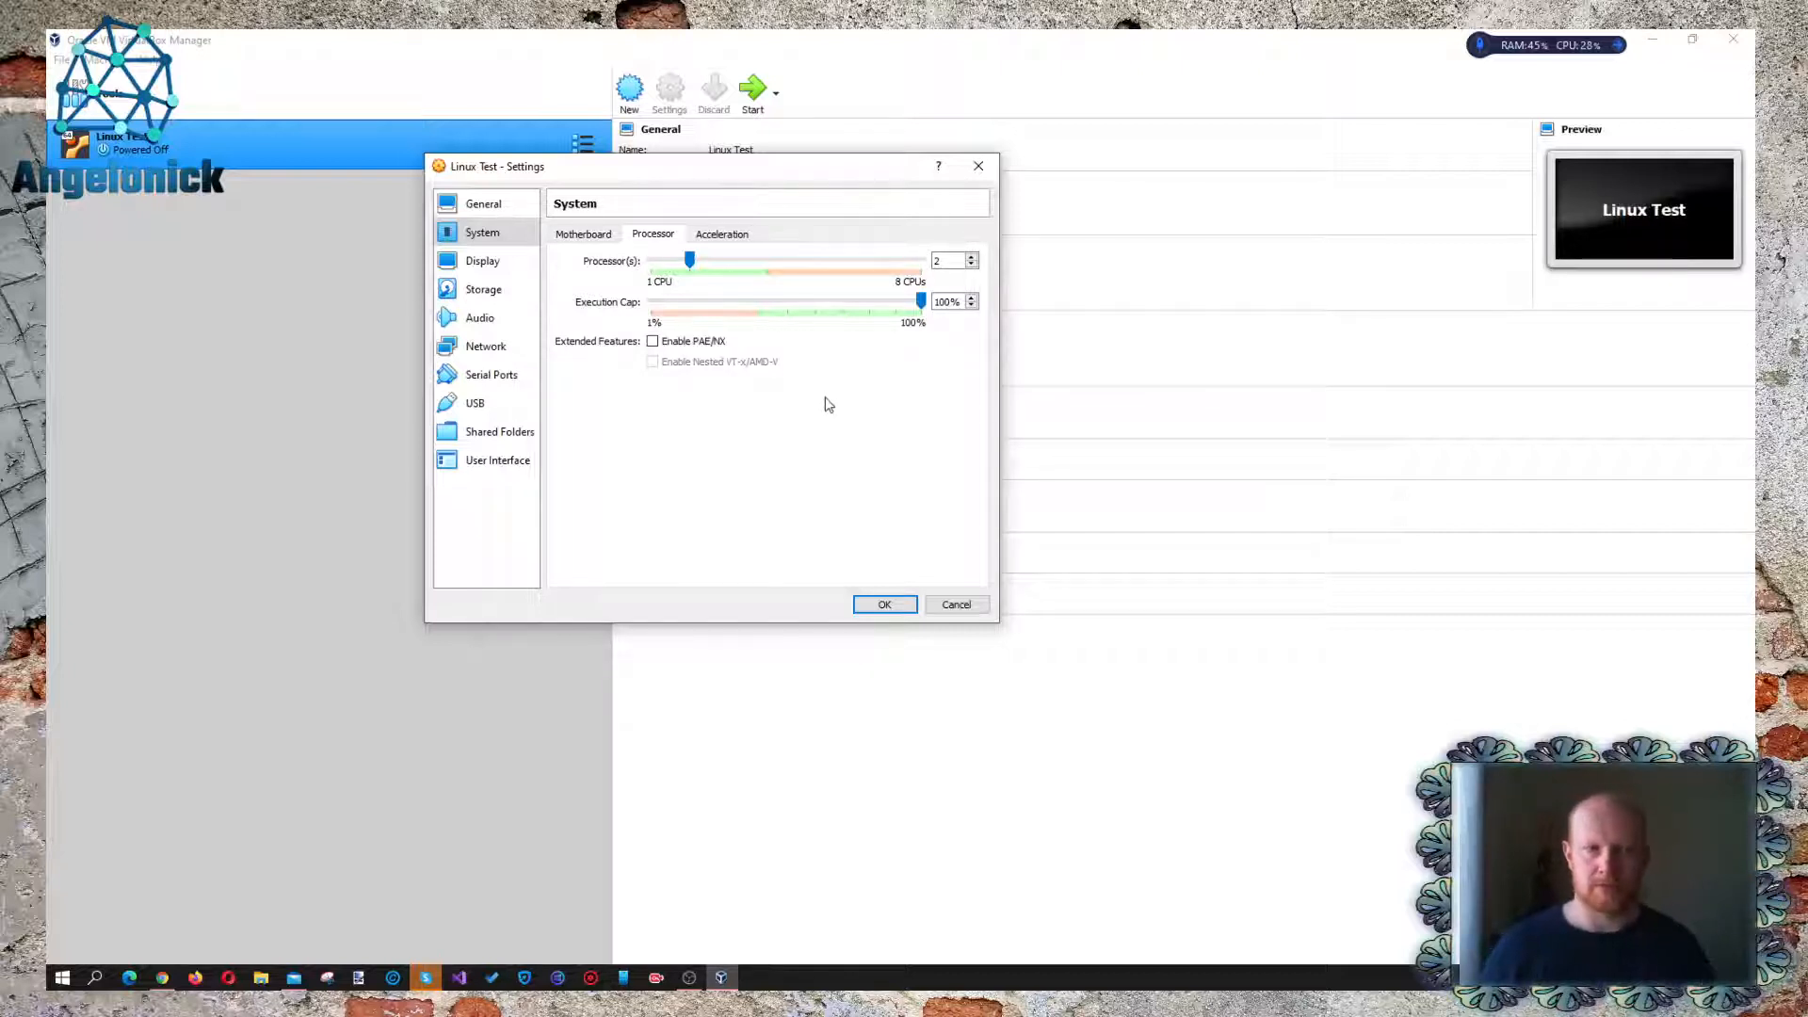
click(724, 233)
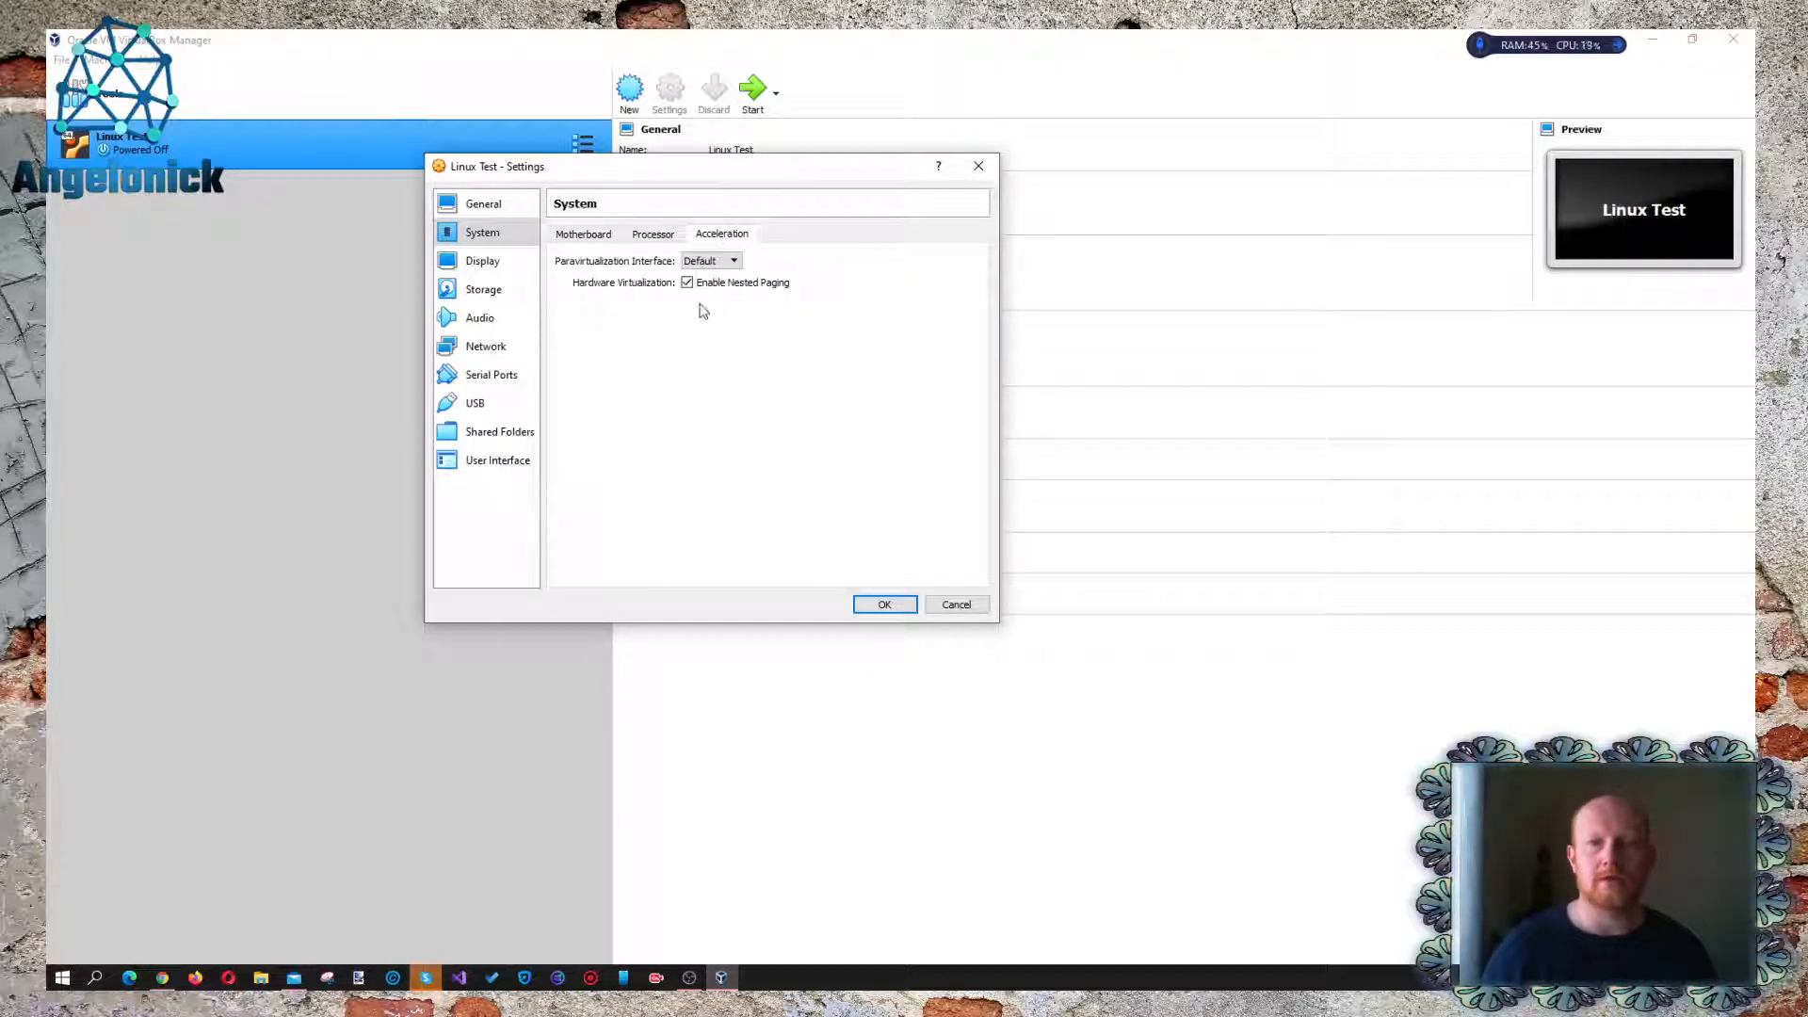
click(649, 236)
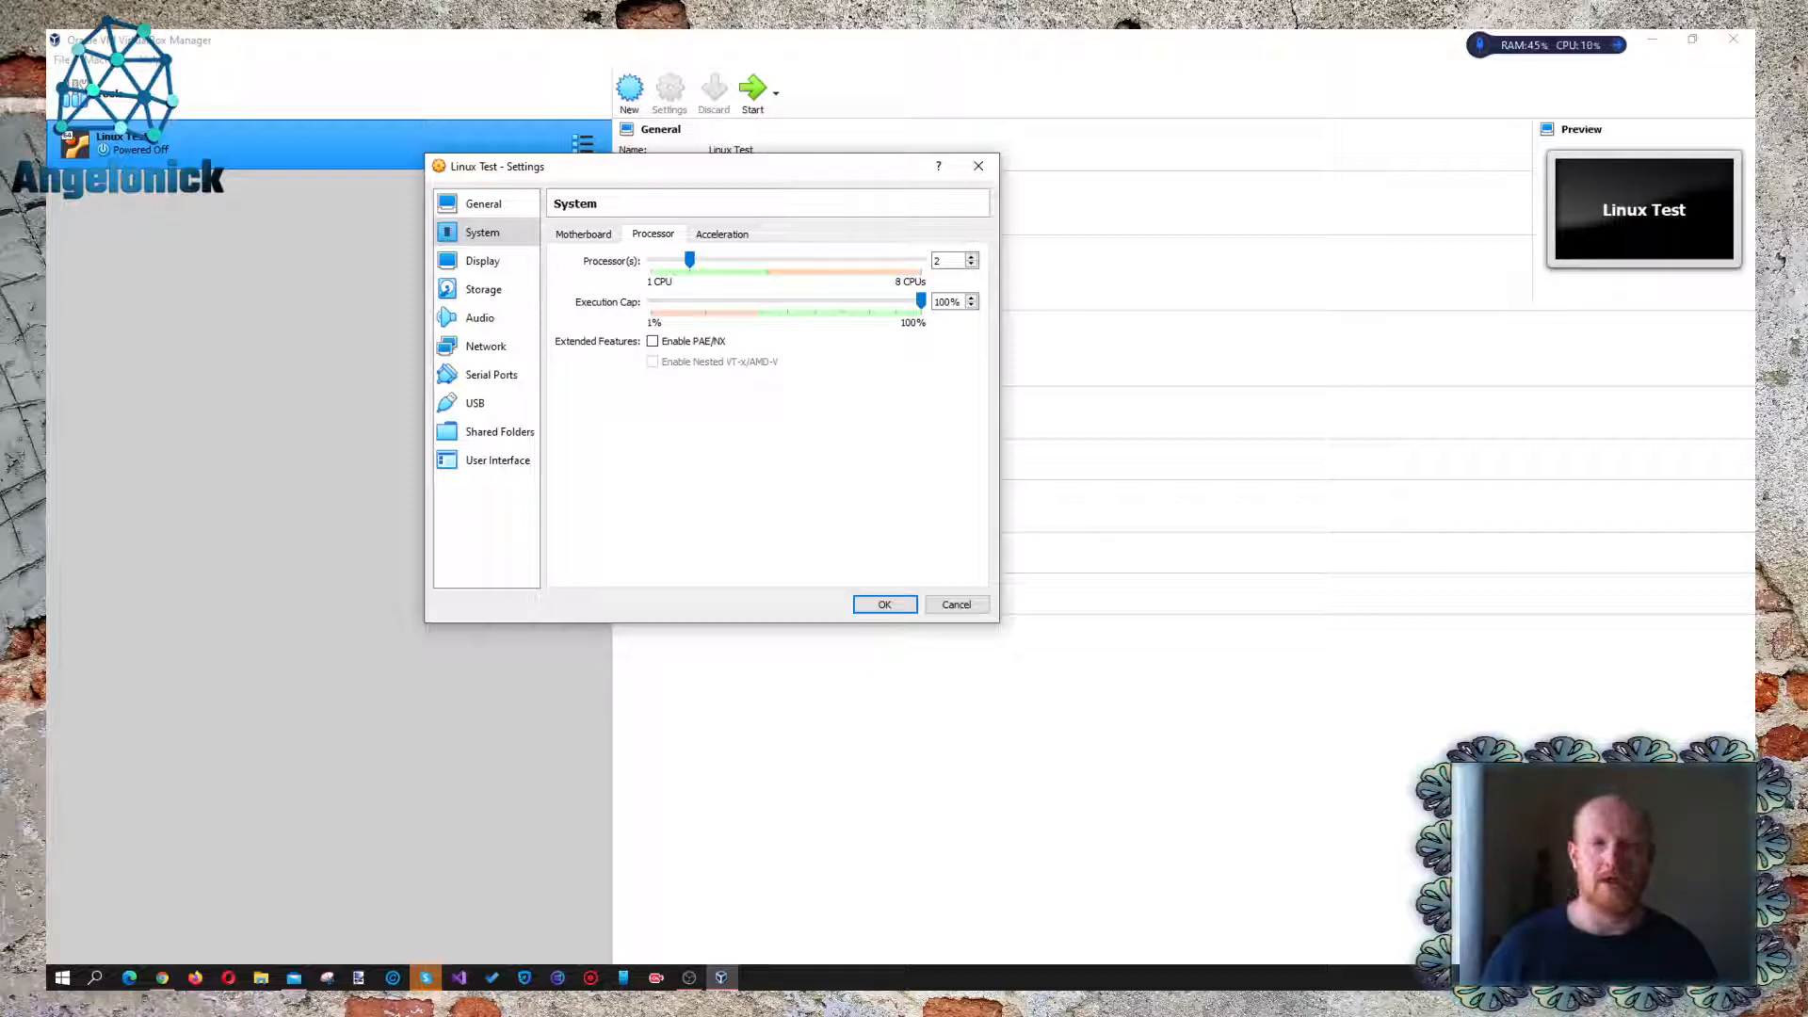
click(730, 242)
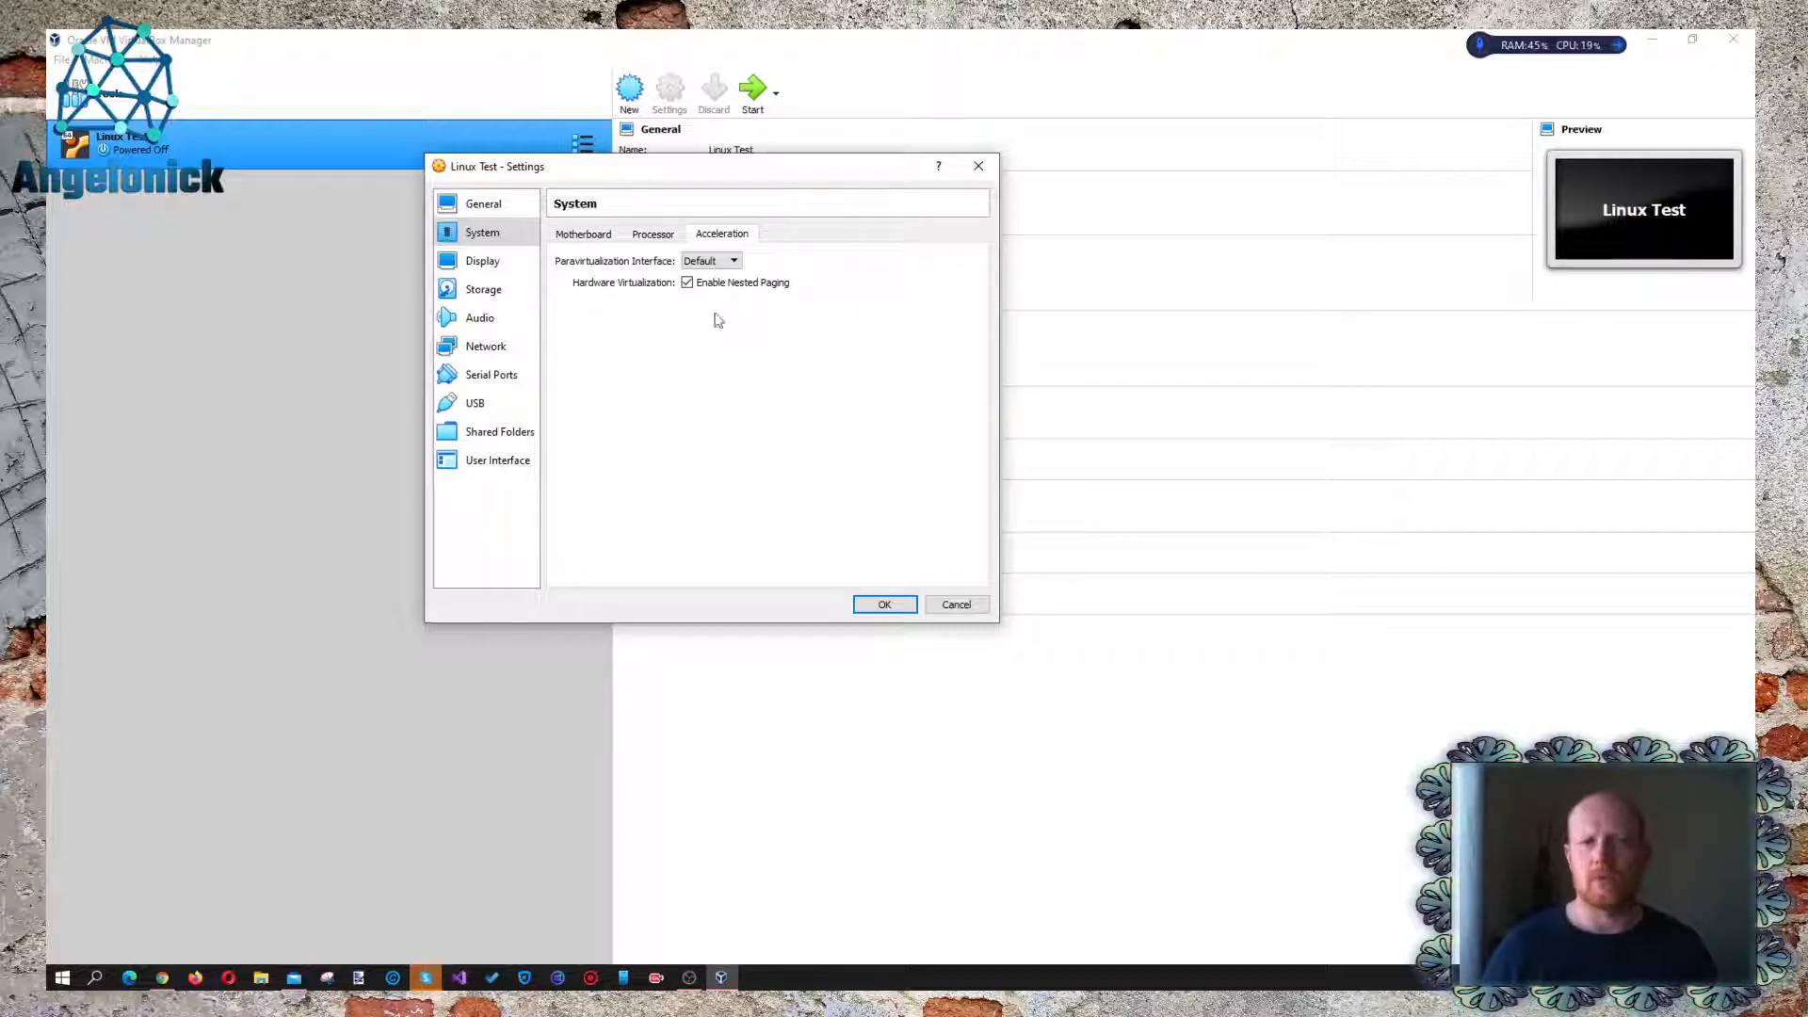
Step: Set the Linux Test machine's video memory to 64 MB and save the settings
click(481, 262)
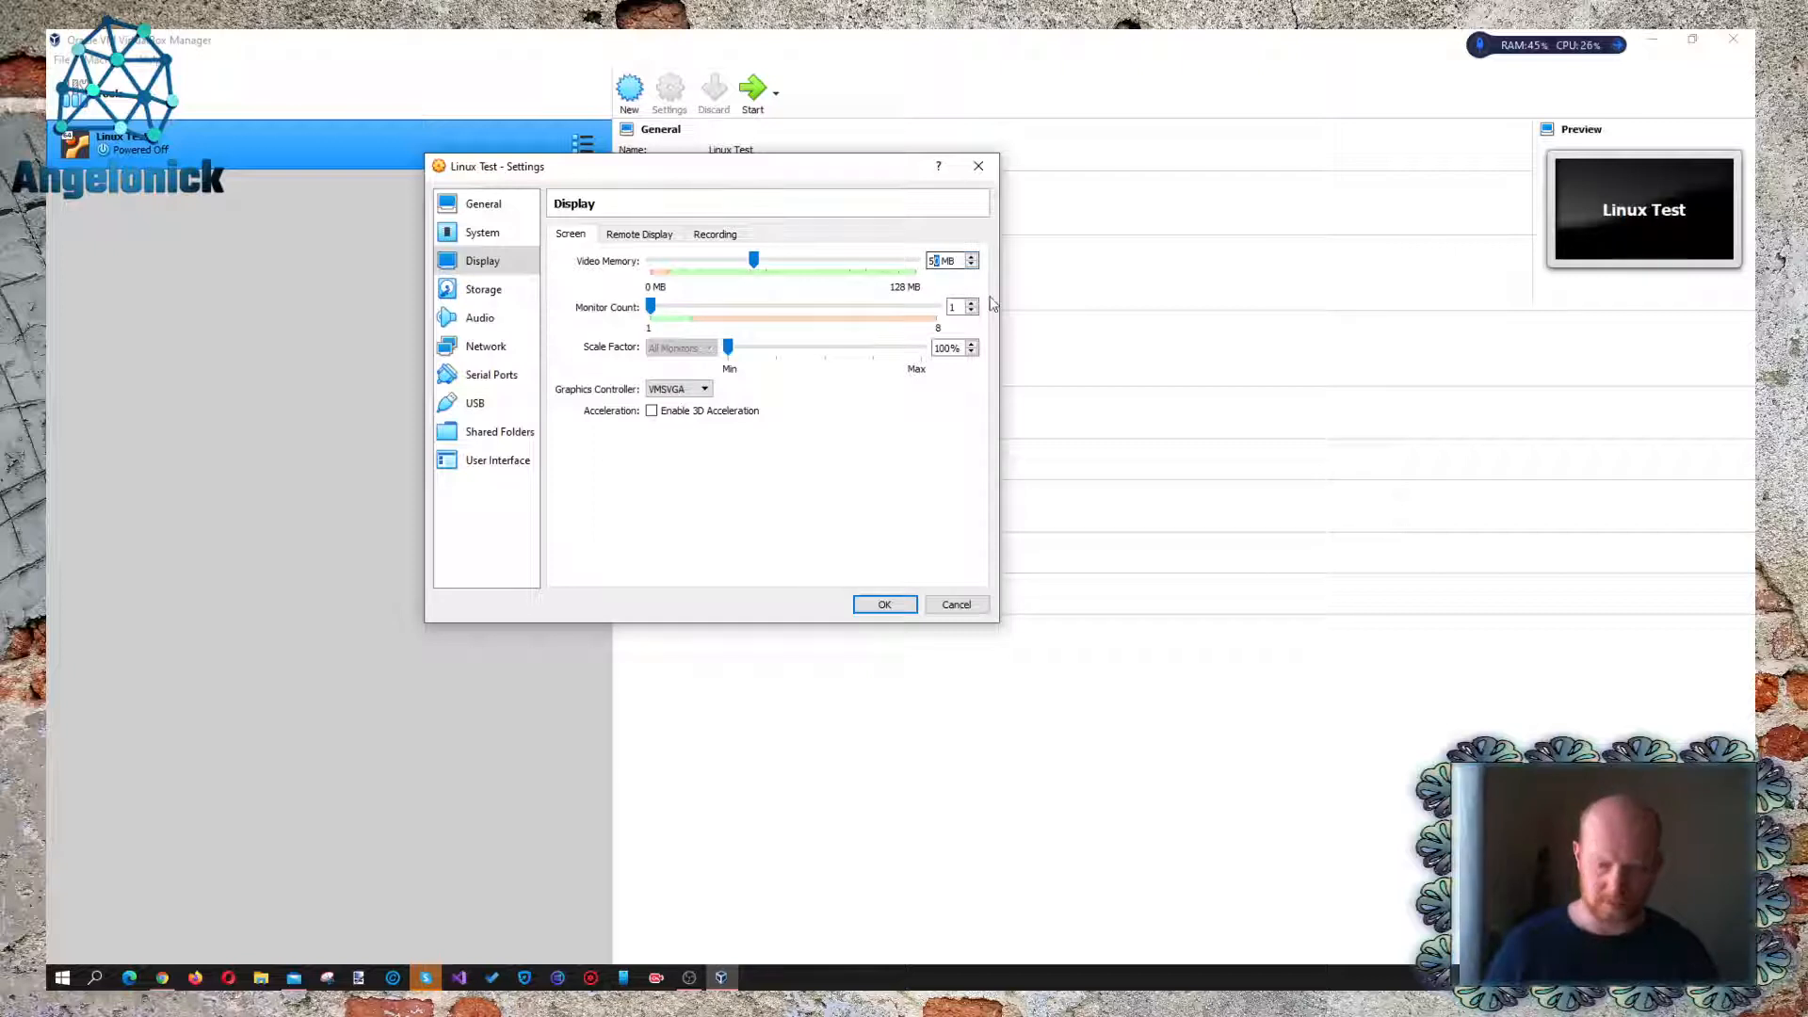
key(BackSpace)
key(BackSpace)
text(64)
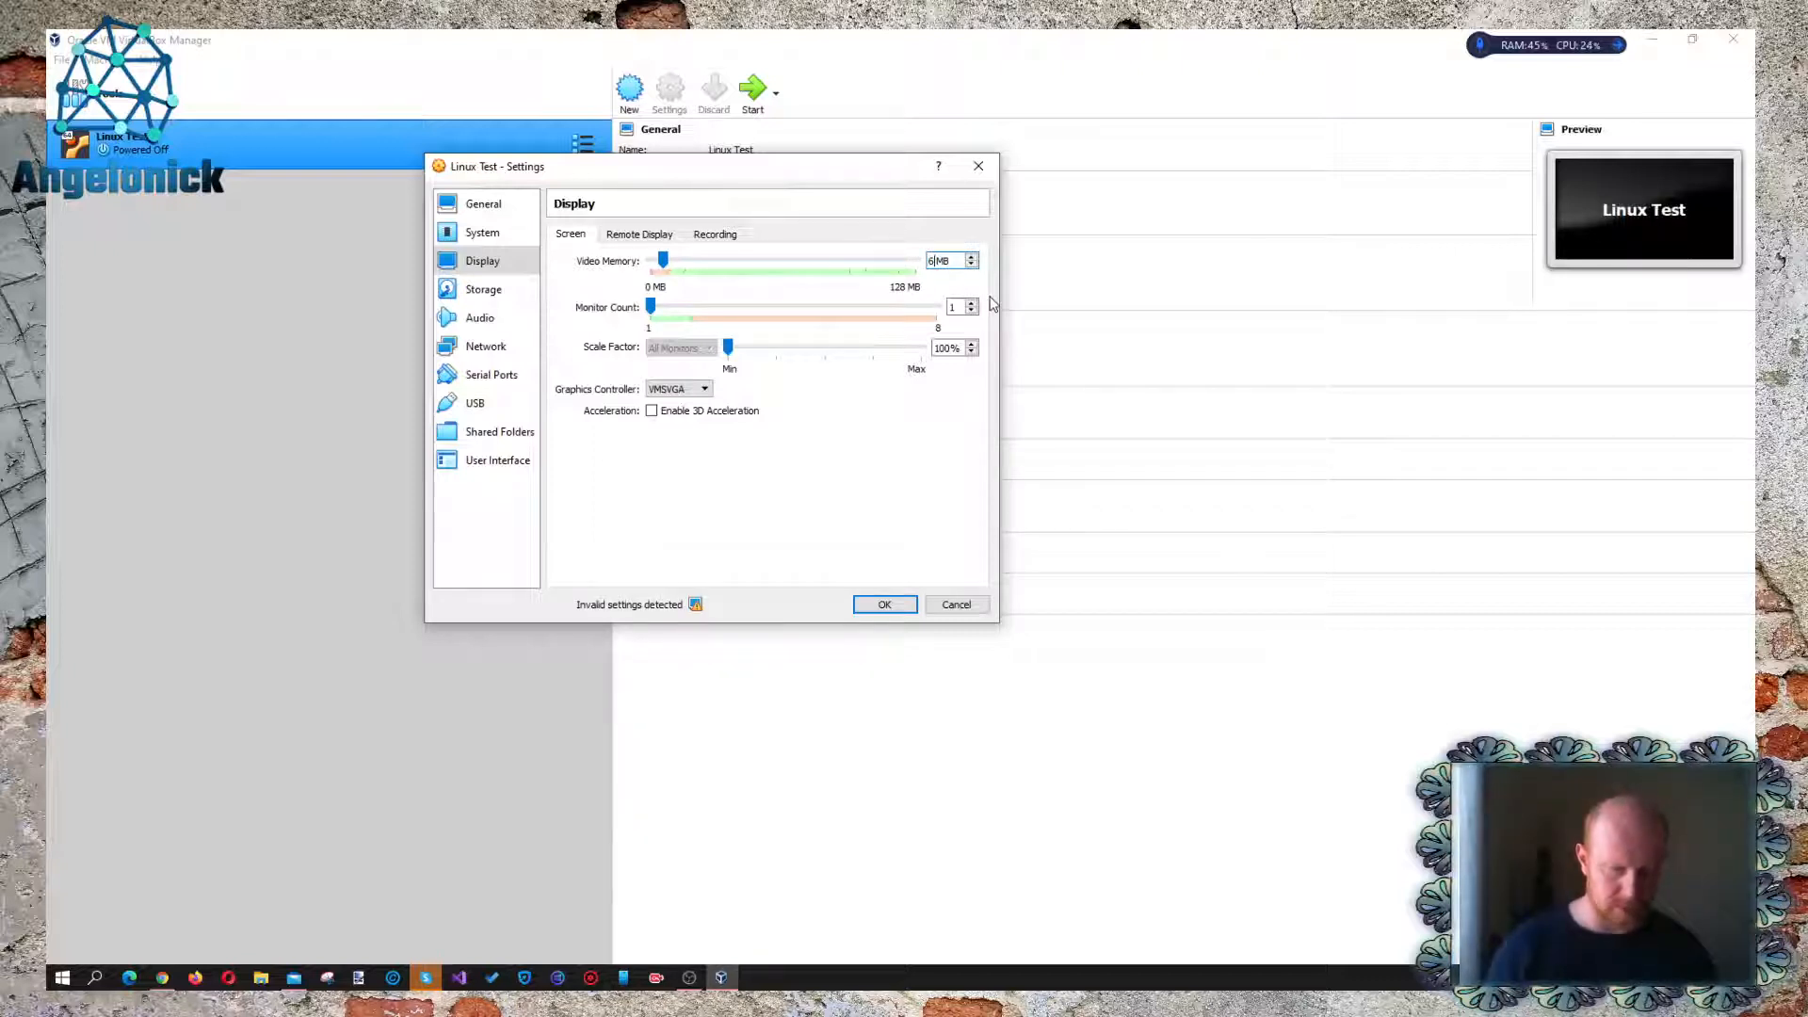
key(Return)
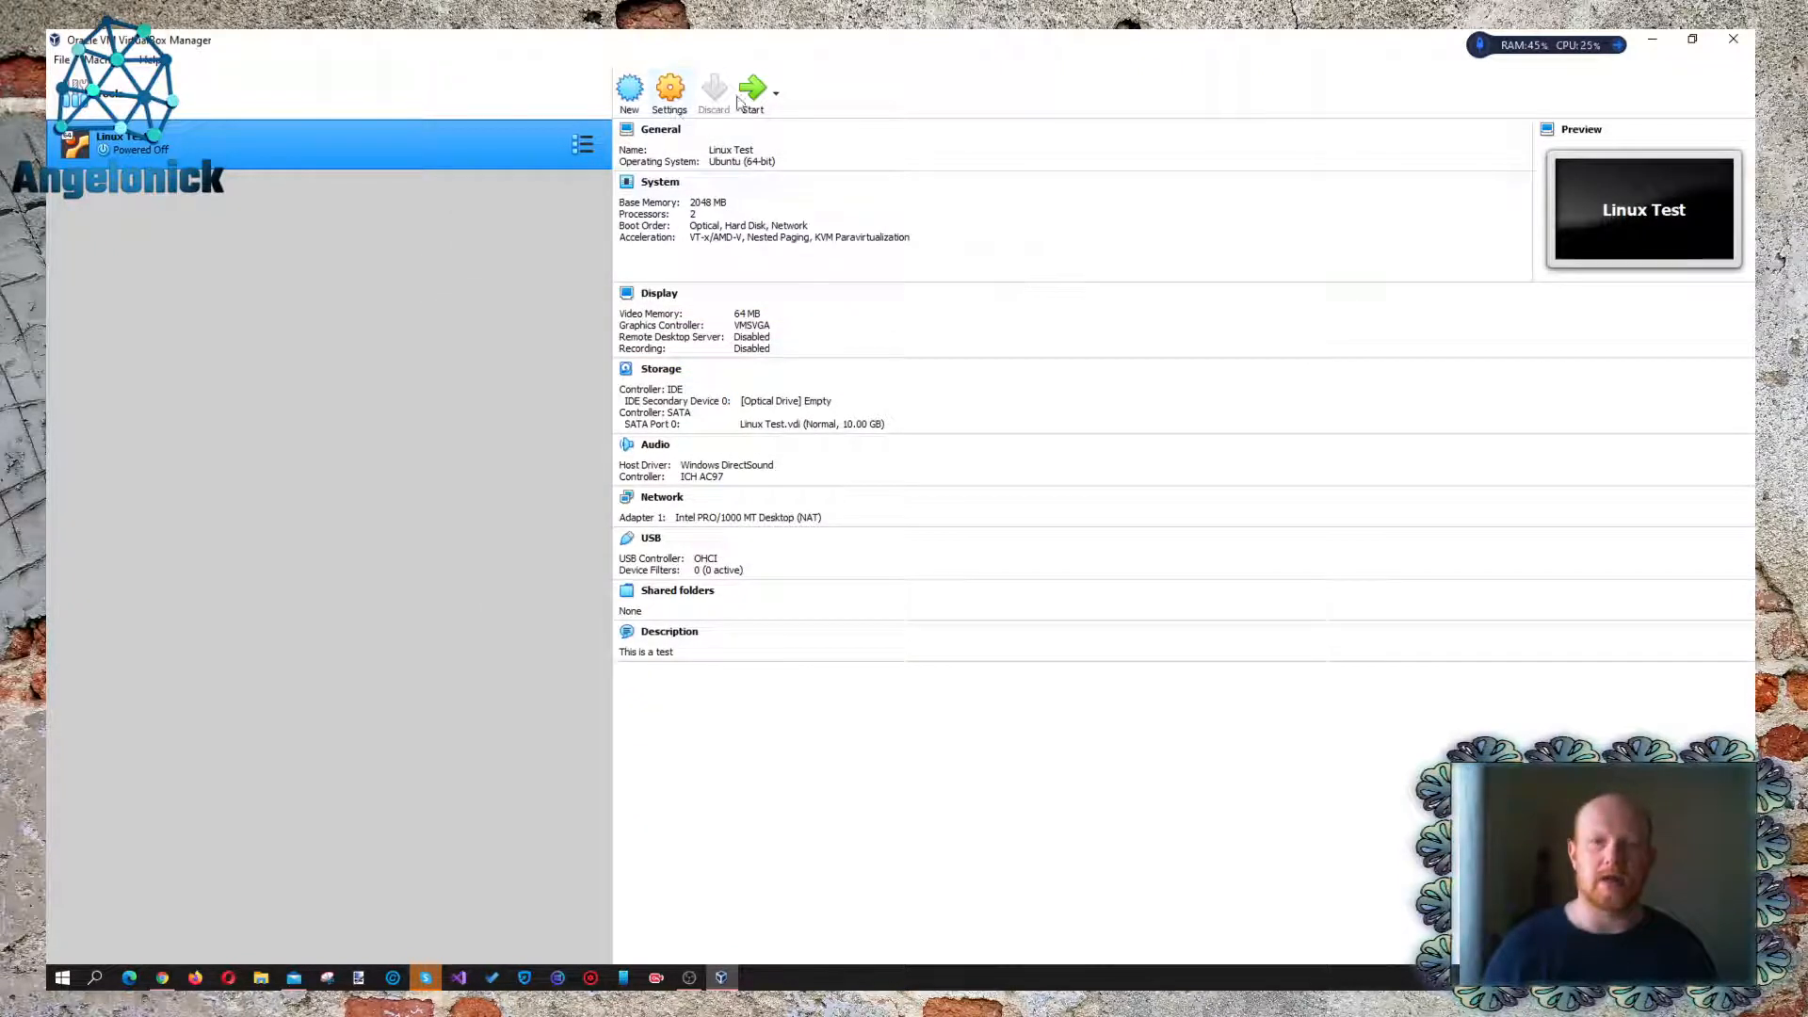
Step: Load the disk file ubuntu-20.04.2.0-desktop-amd64.iso into the empty optical drive of the Linux Test machine's IDE controller
click(671, 94)
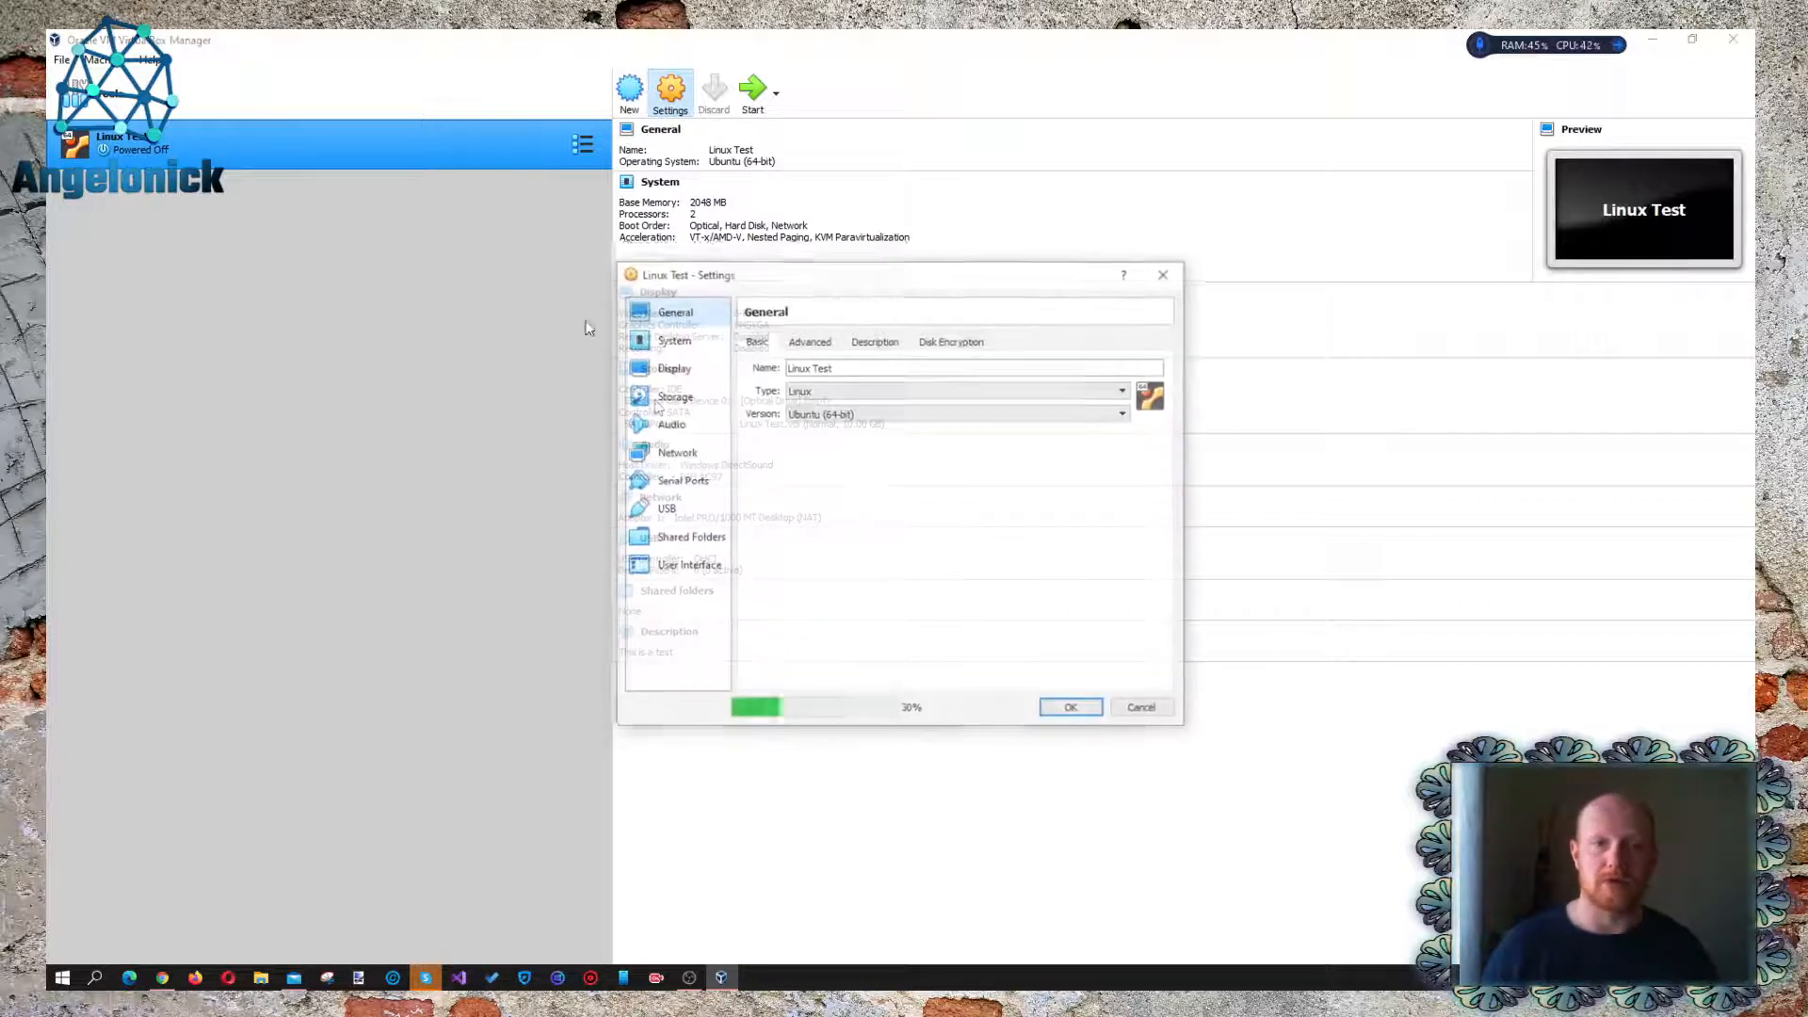
drag(779, 285, 669, 233)
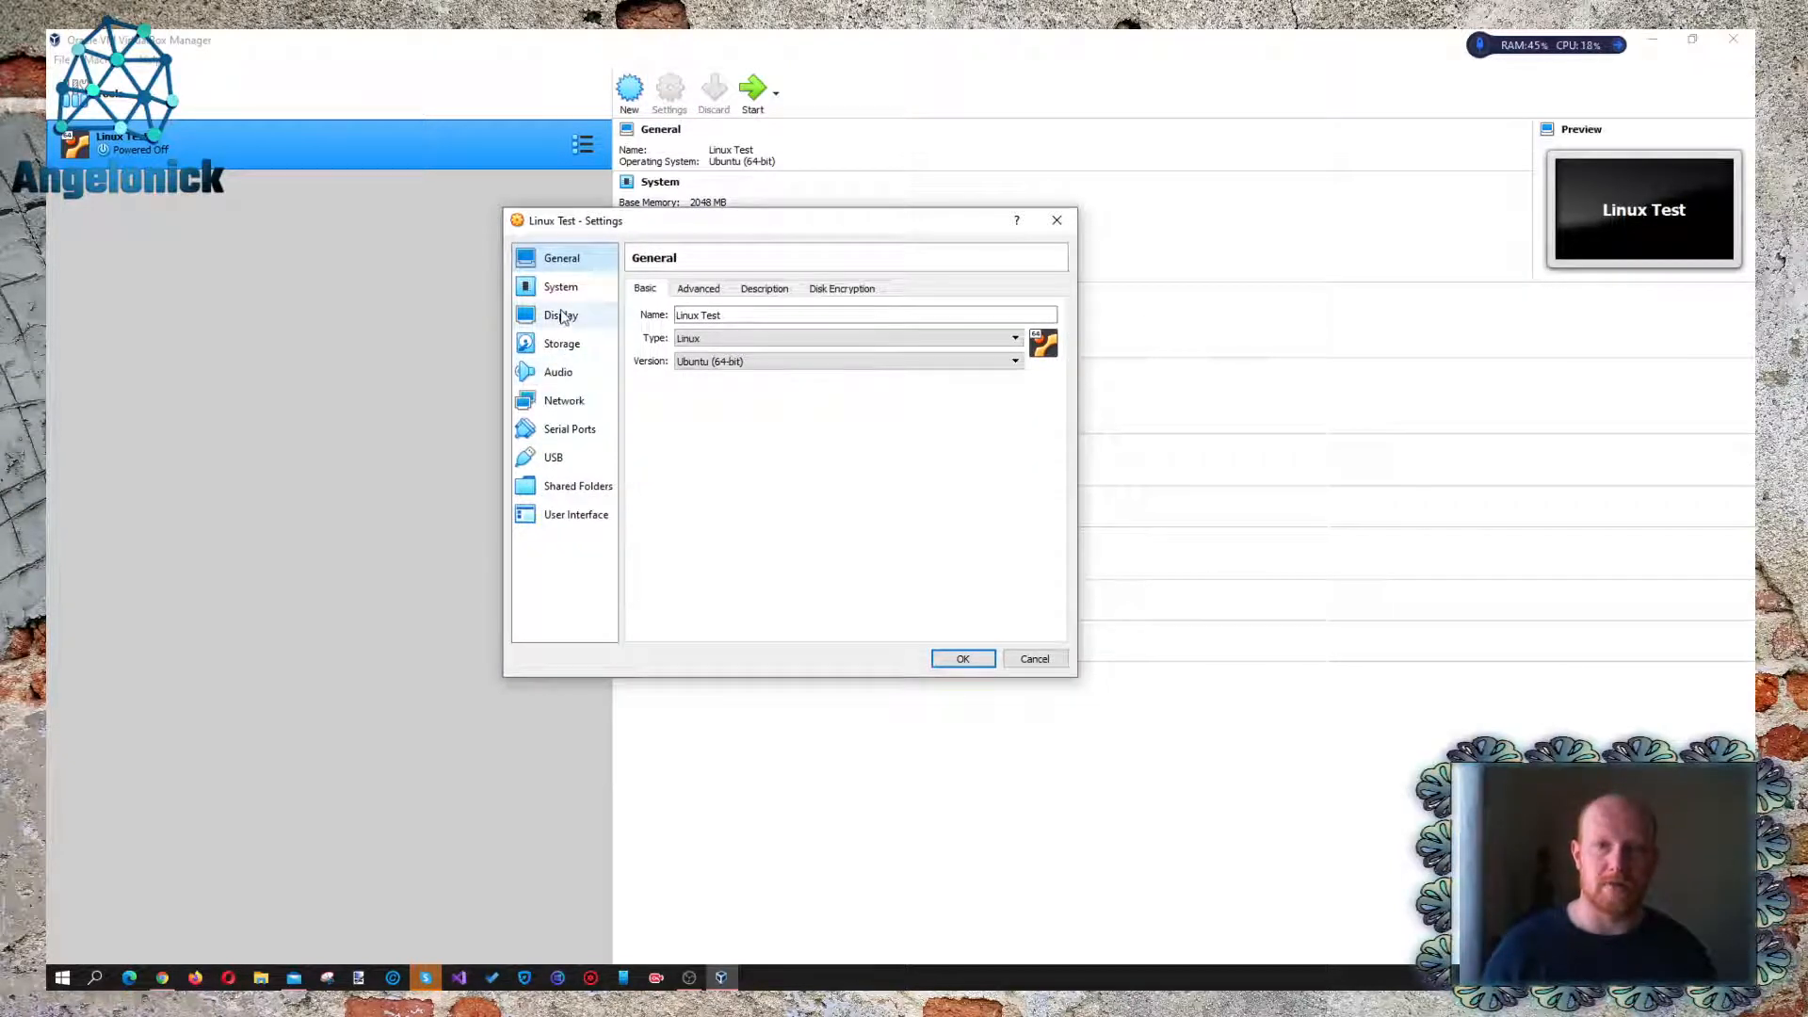
click(561, 314)
click(562, 344)
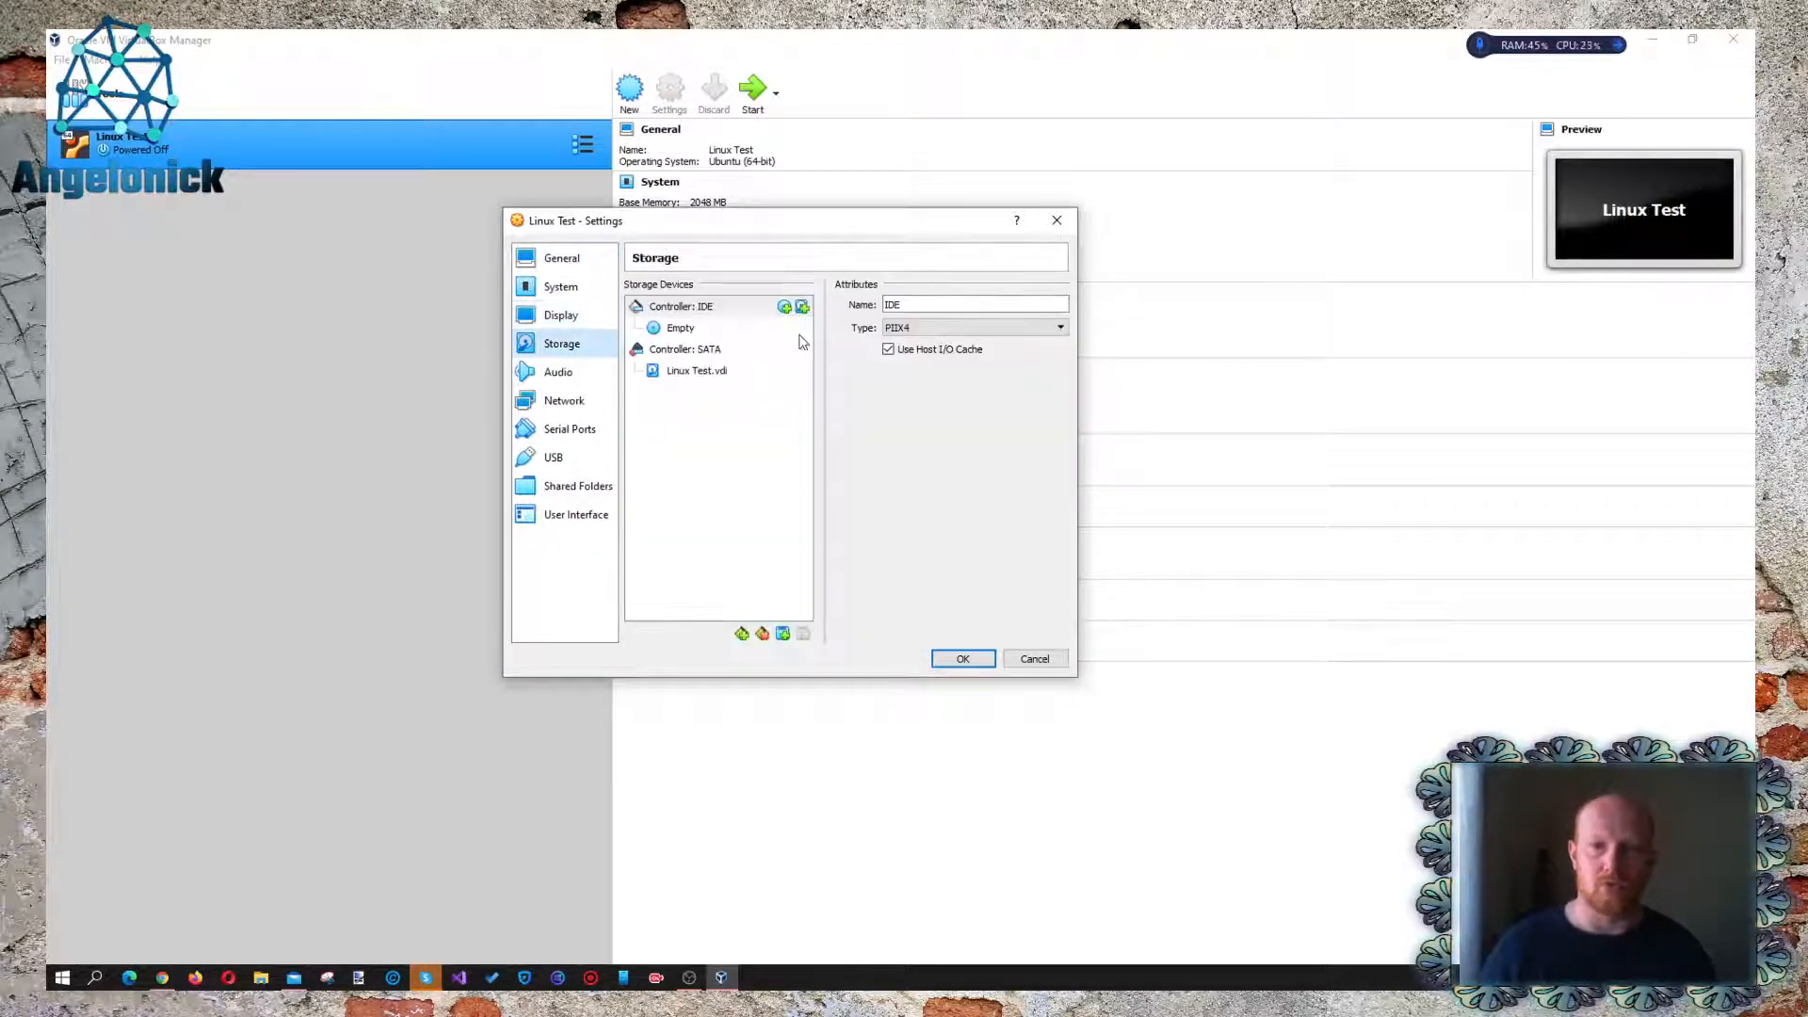
click(701, 371)
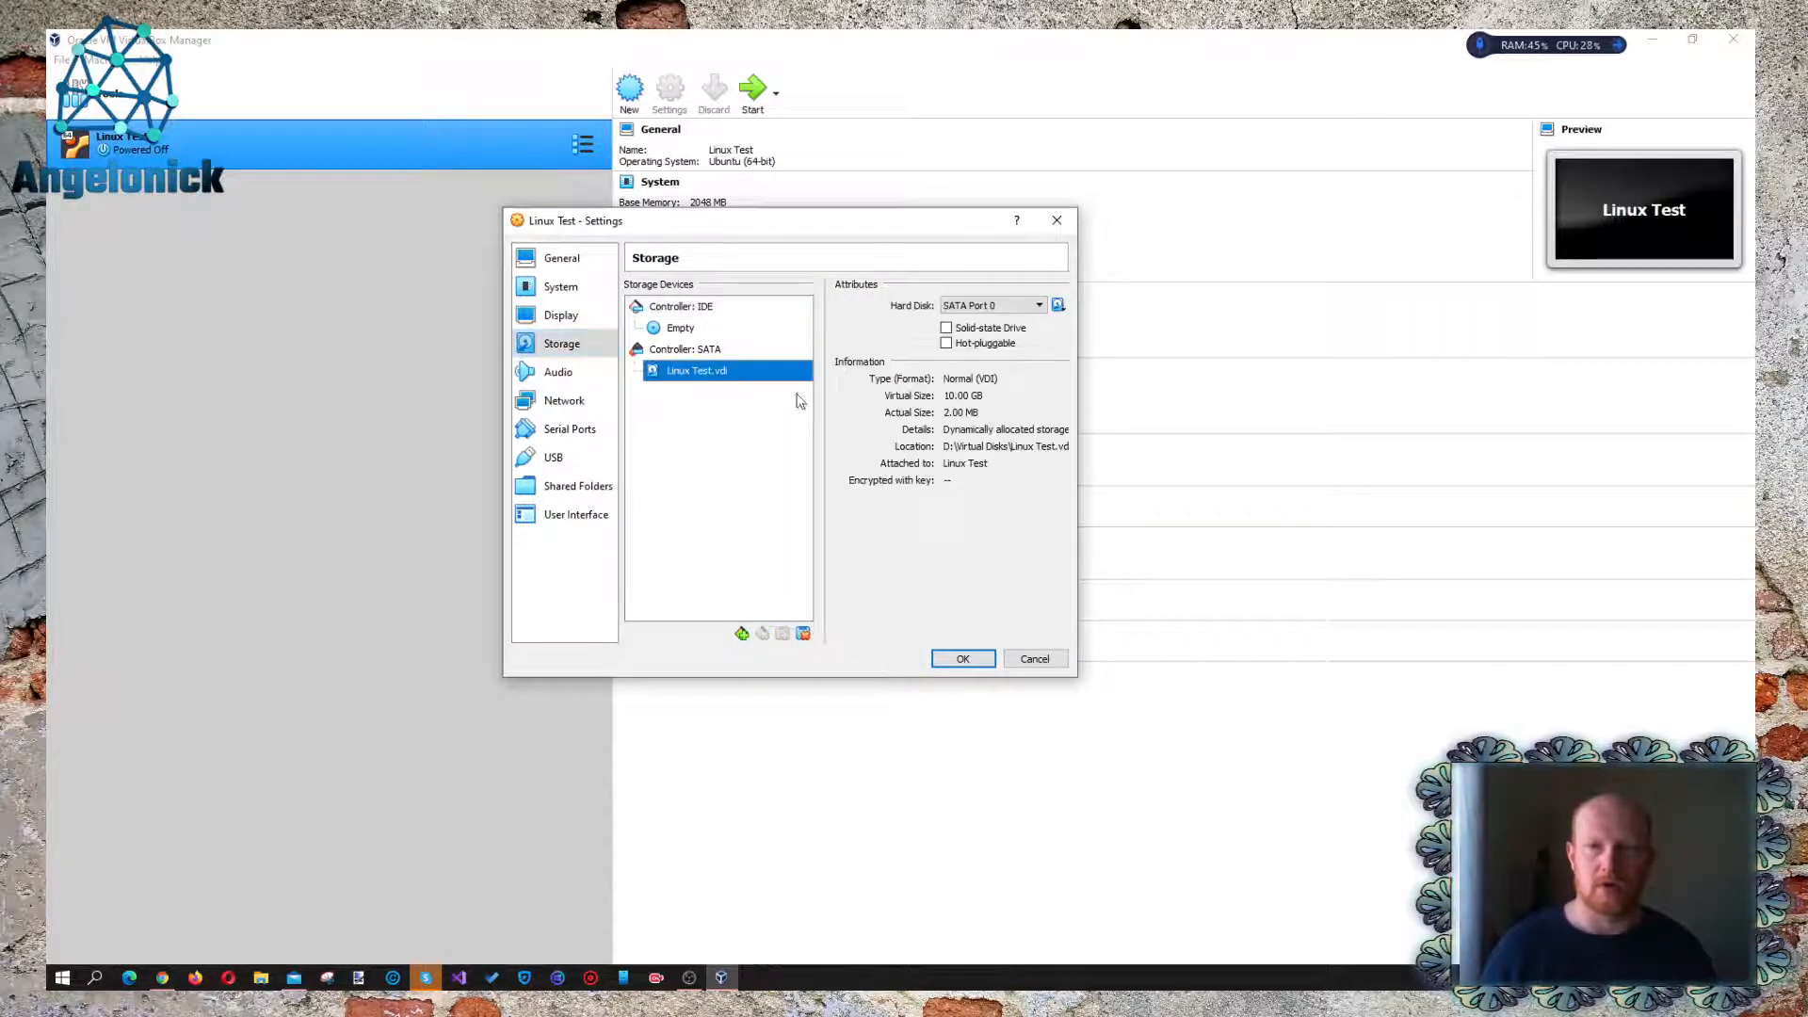
click(704, 332)
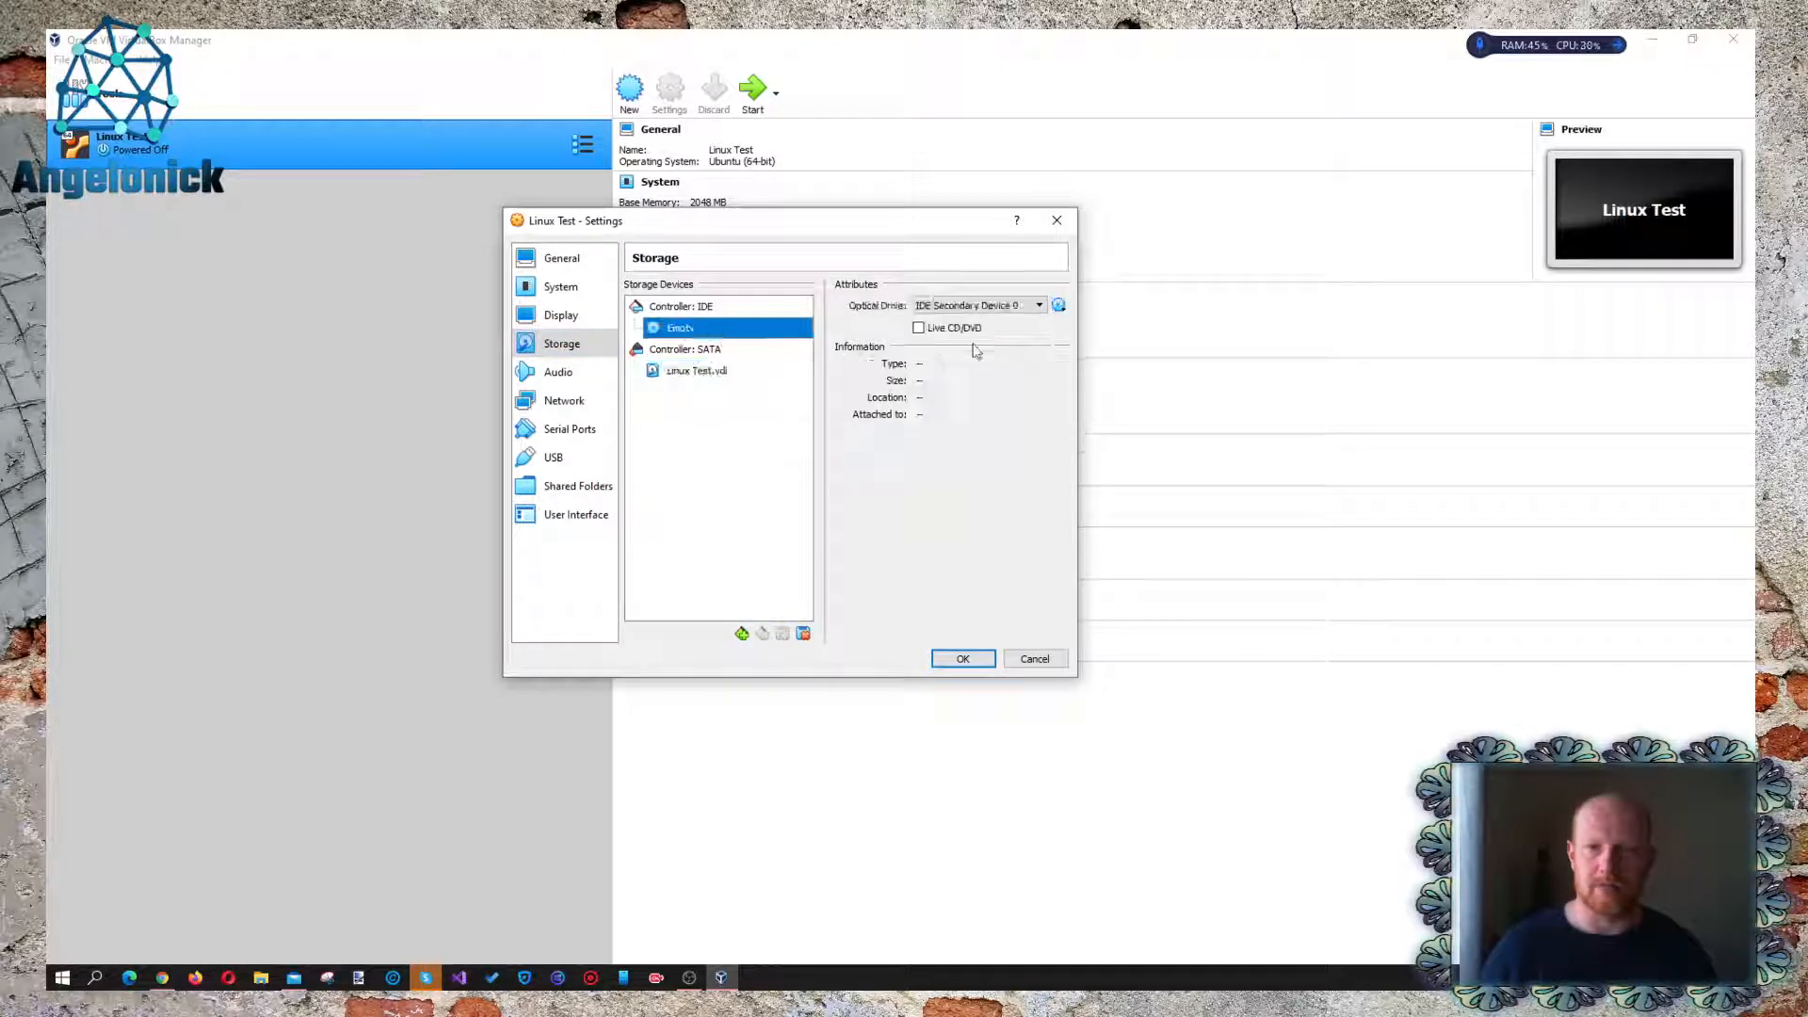
click(1059, 307)
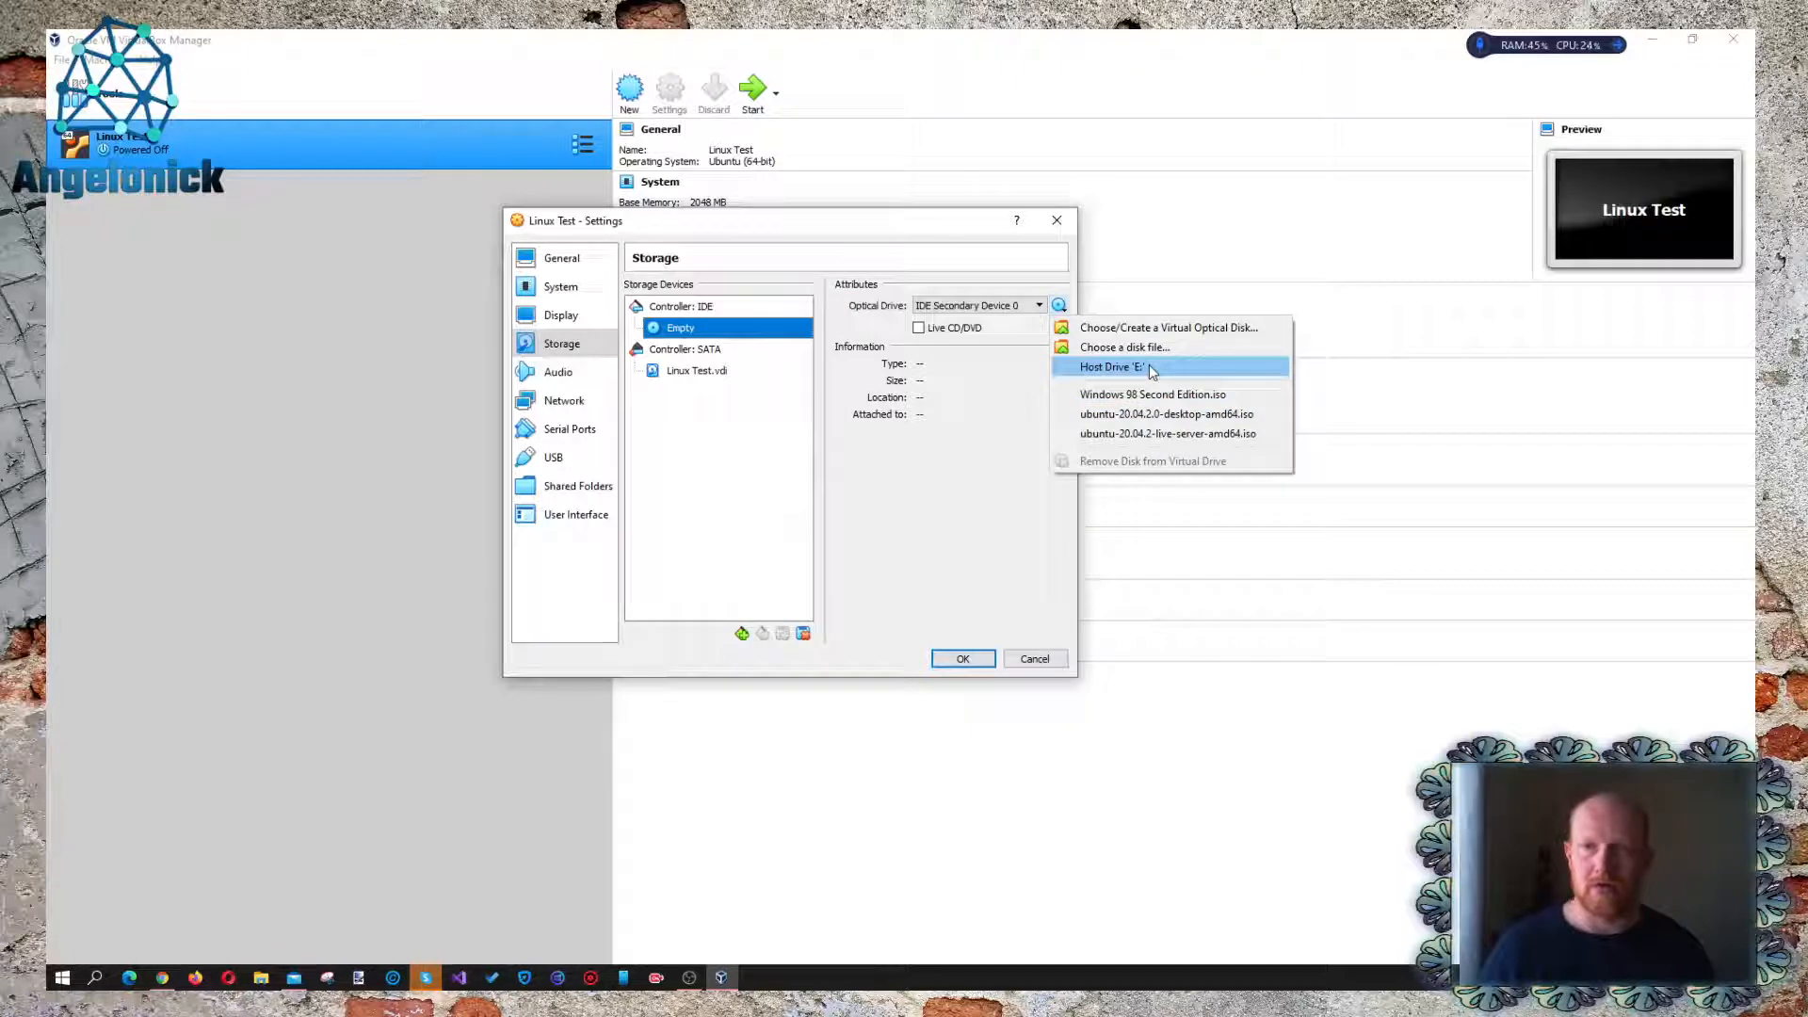
click(1125, 347)
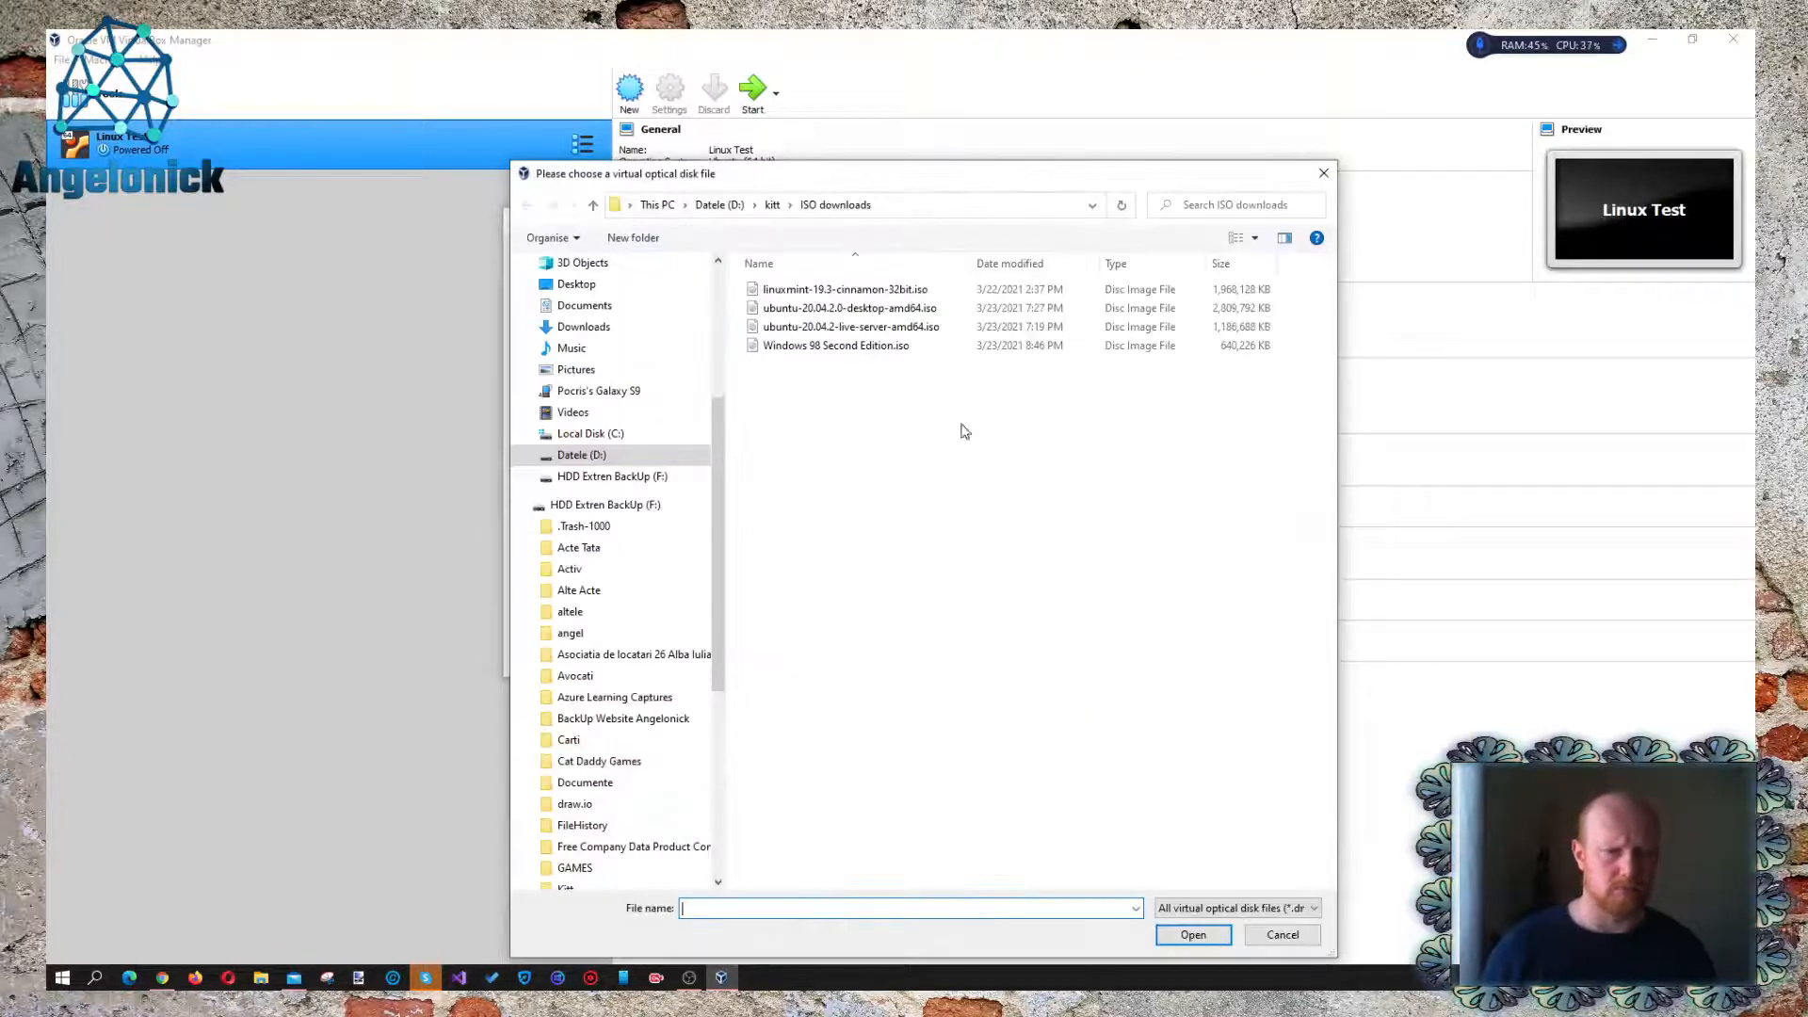
drag(956, 170, 825, 86)
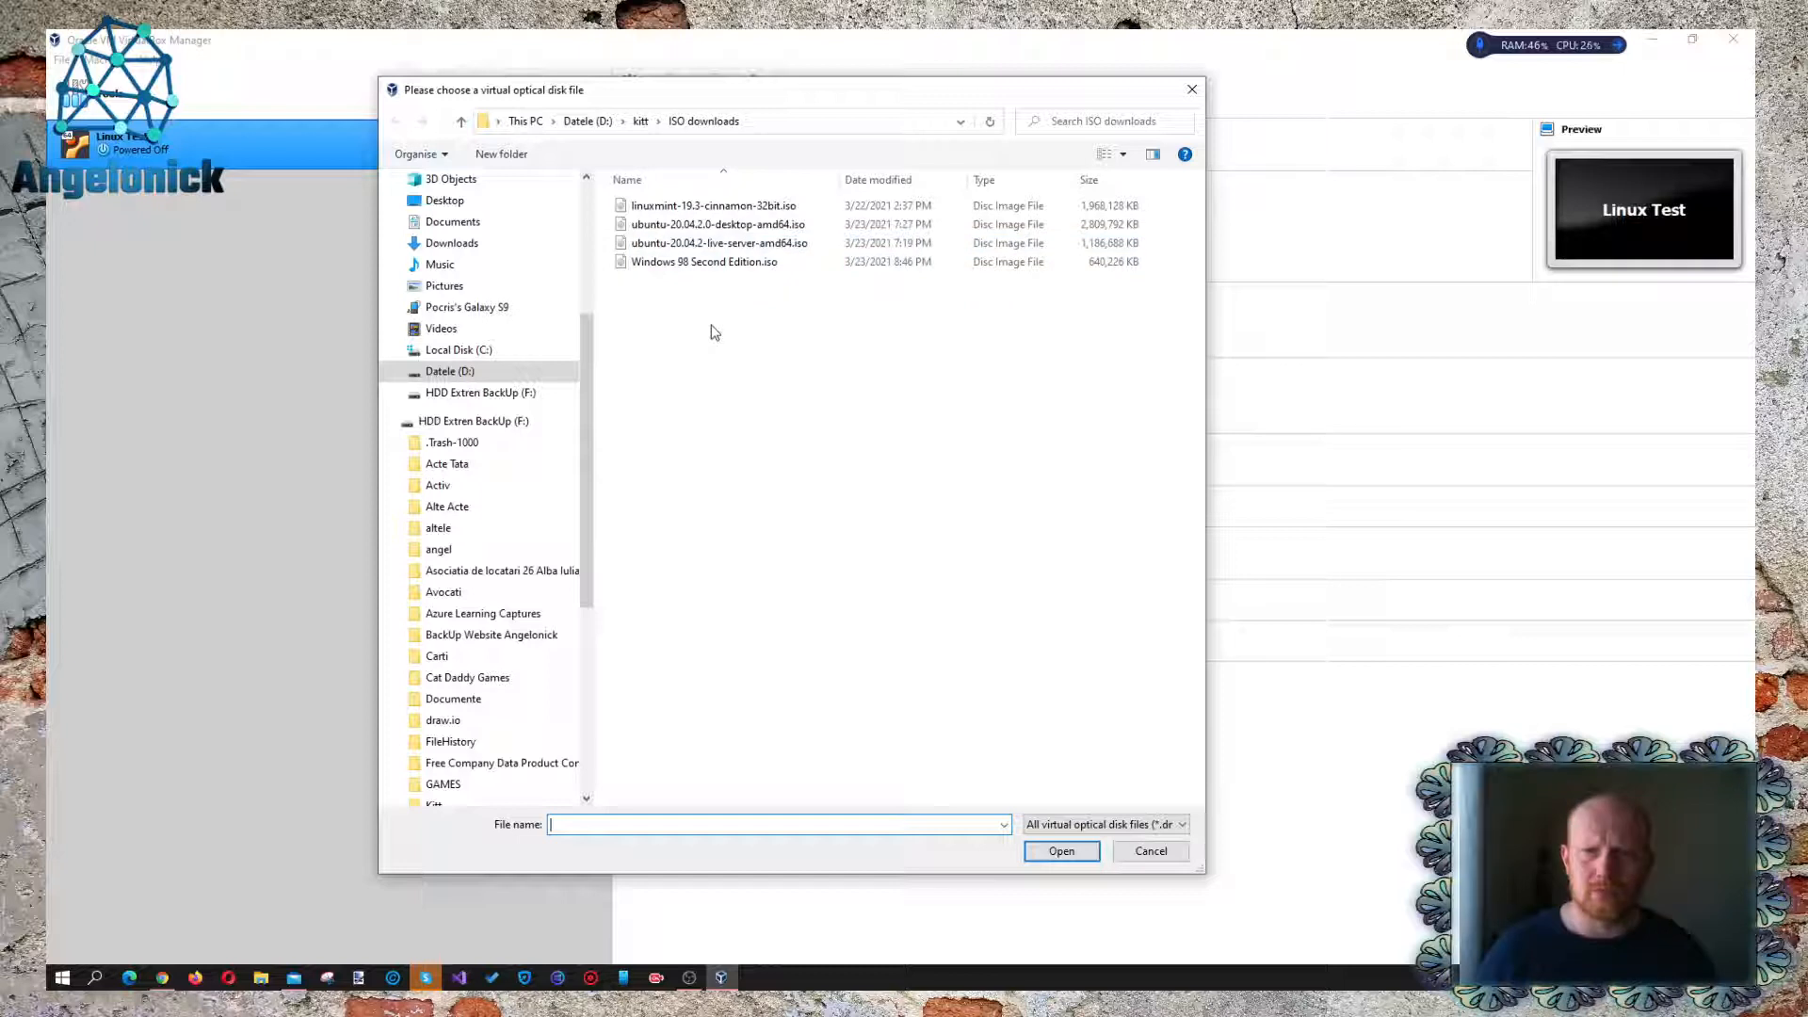
click(779, 224)
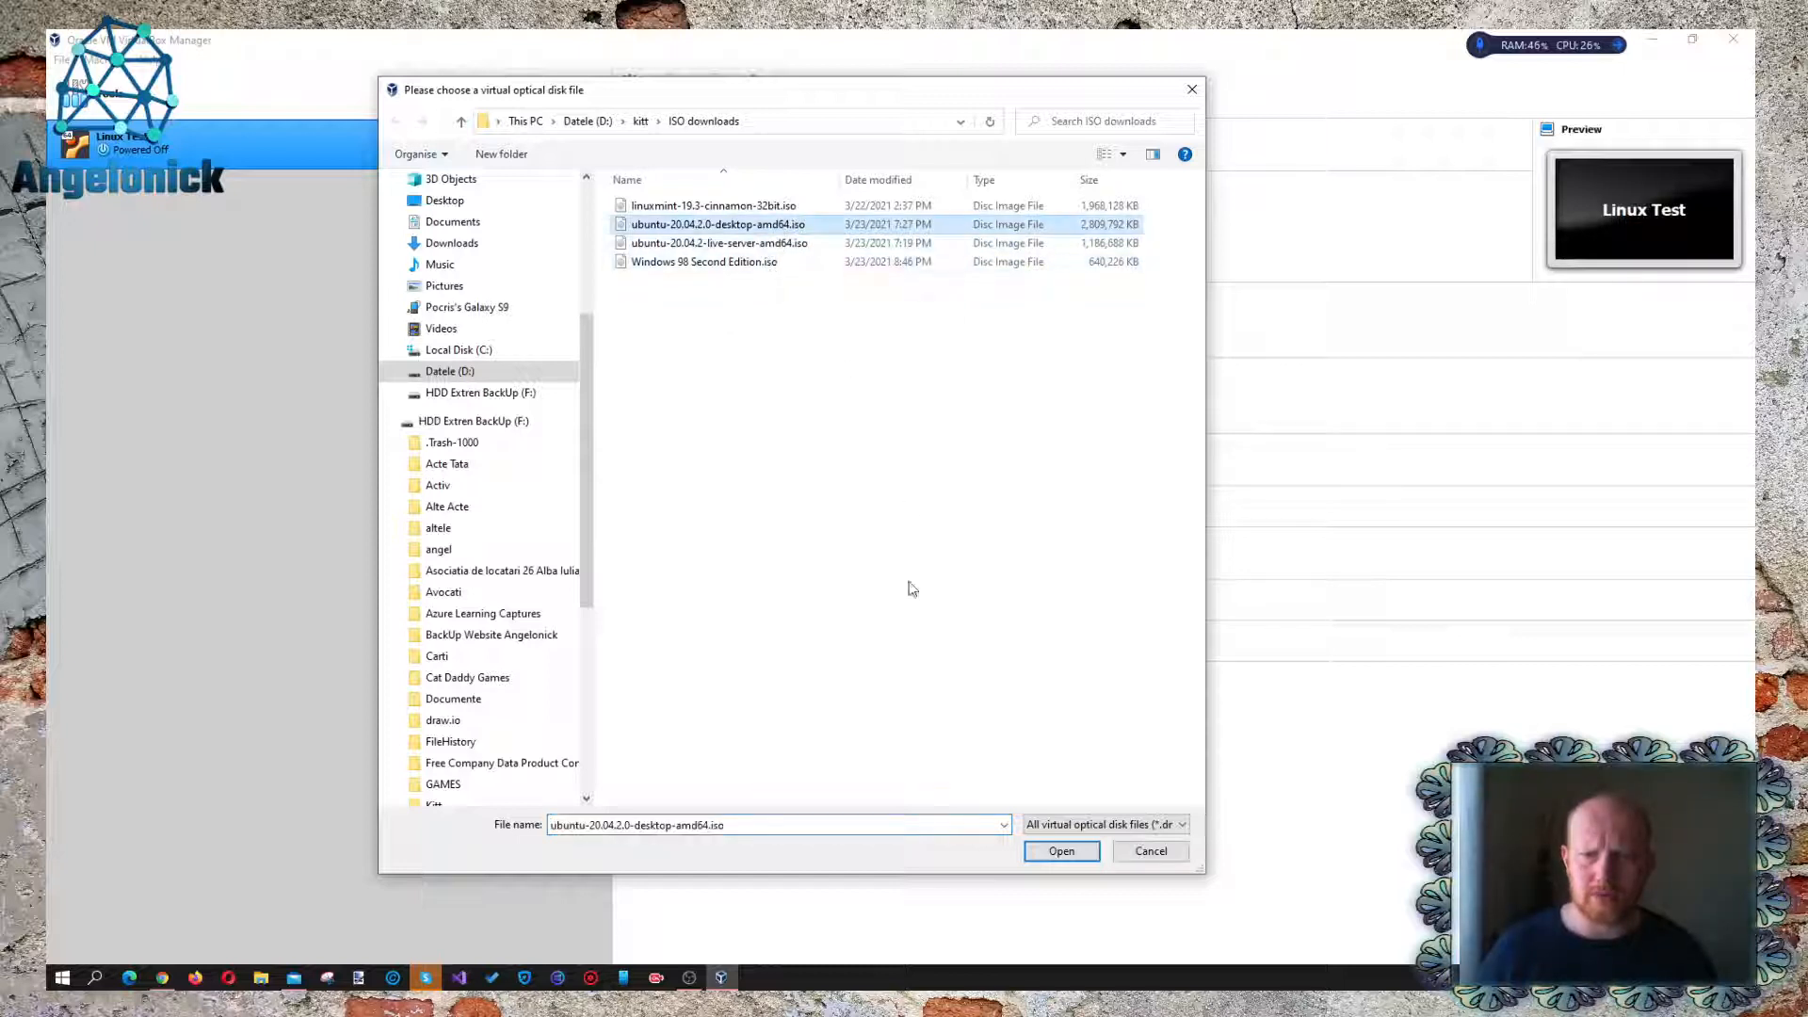
click(1035, 854)
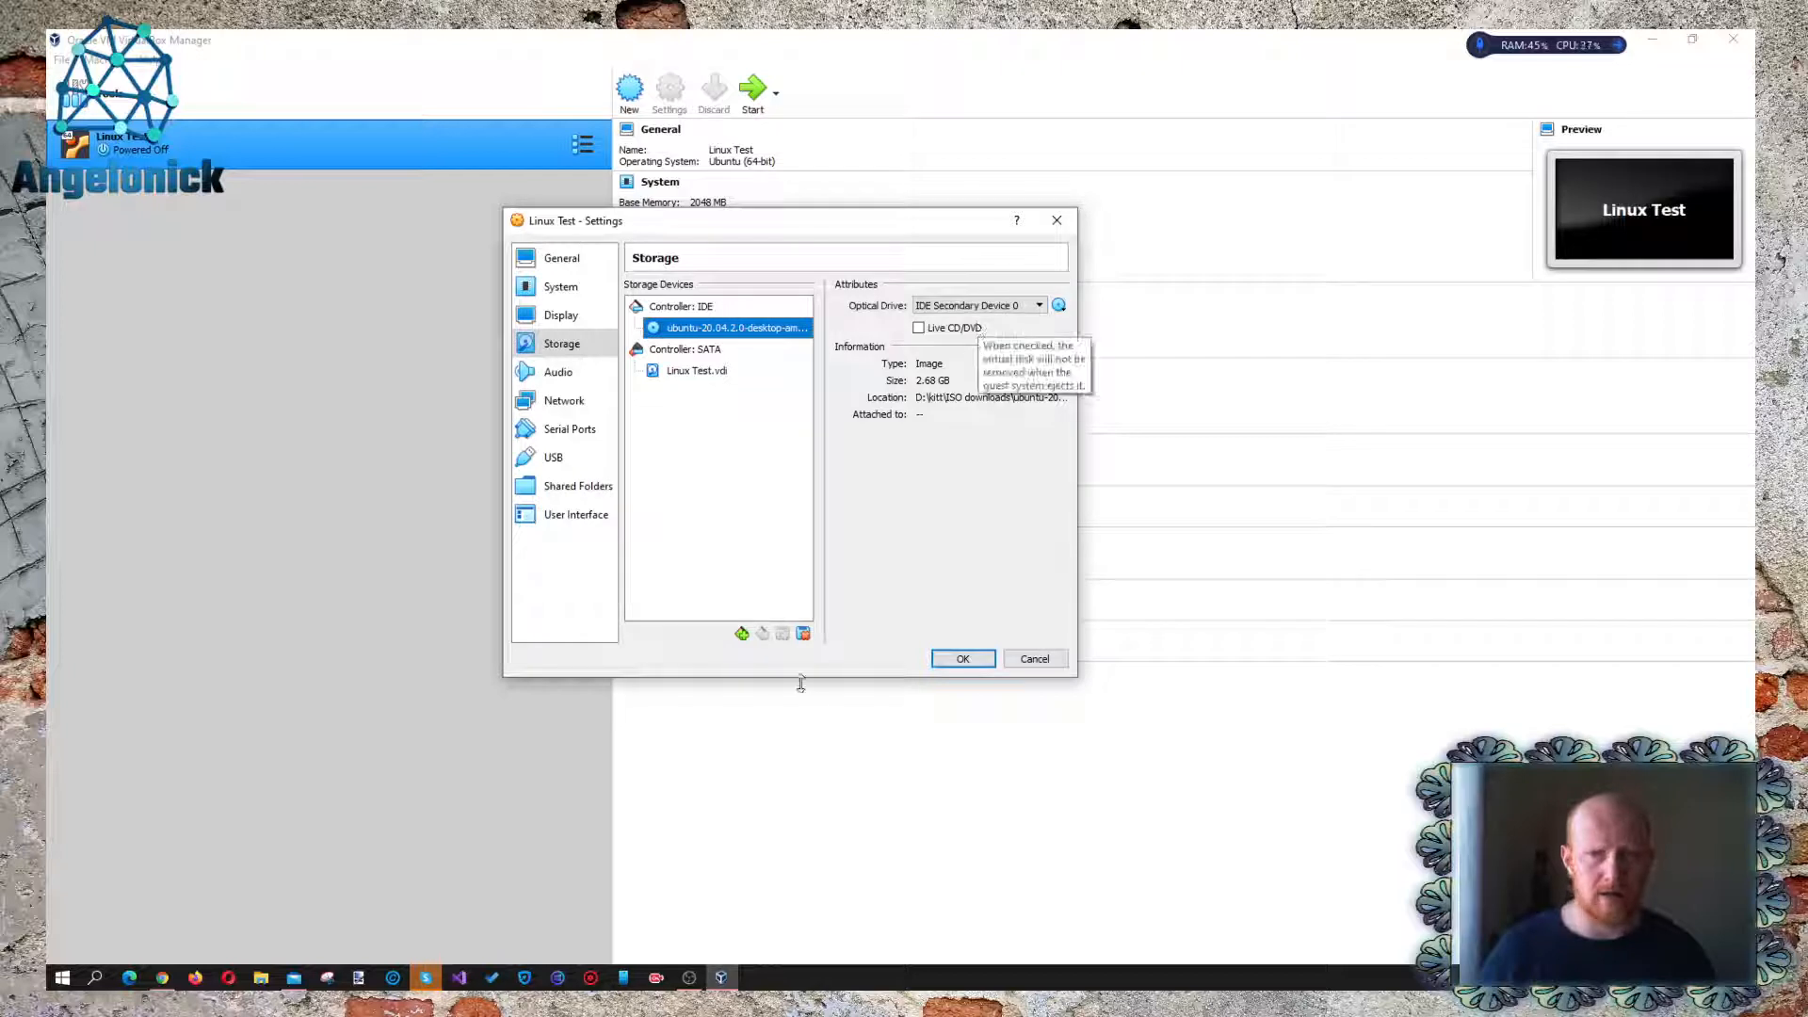
Step: Review the machine's audio, network, serial port and USB settings and save the machine's configuration
click(557, 372)
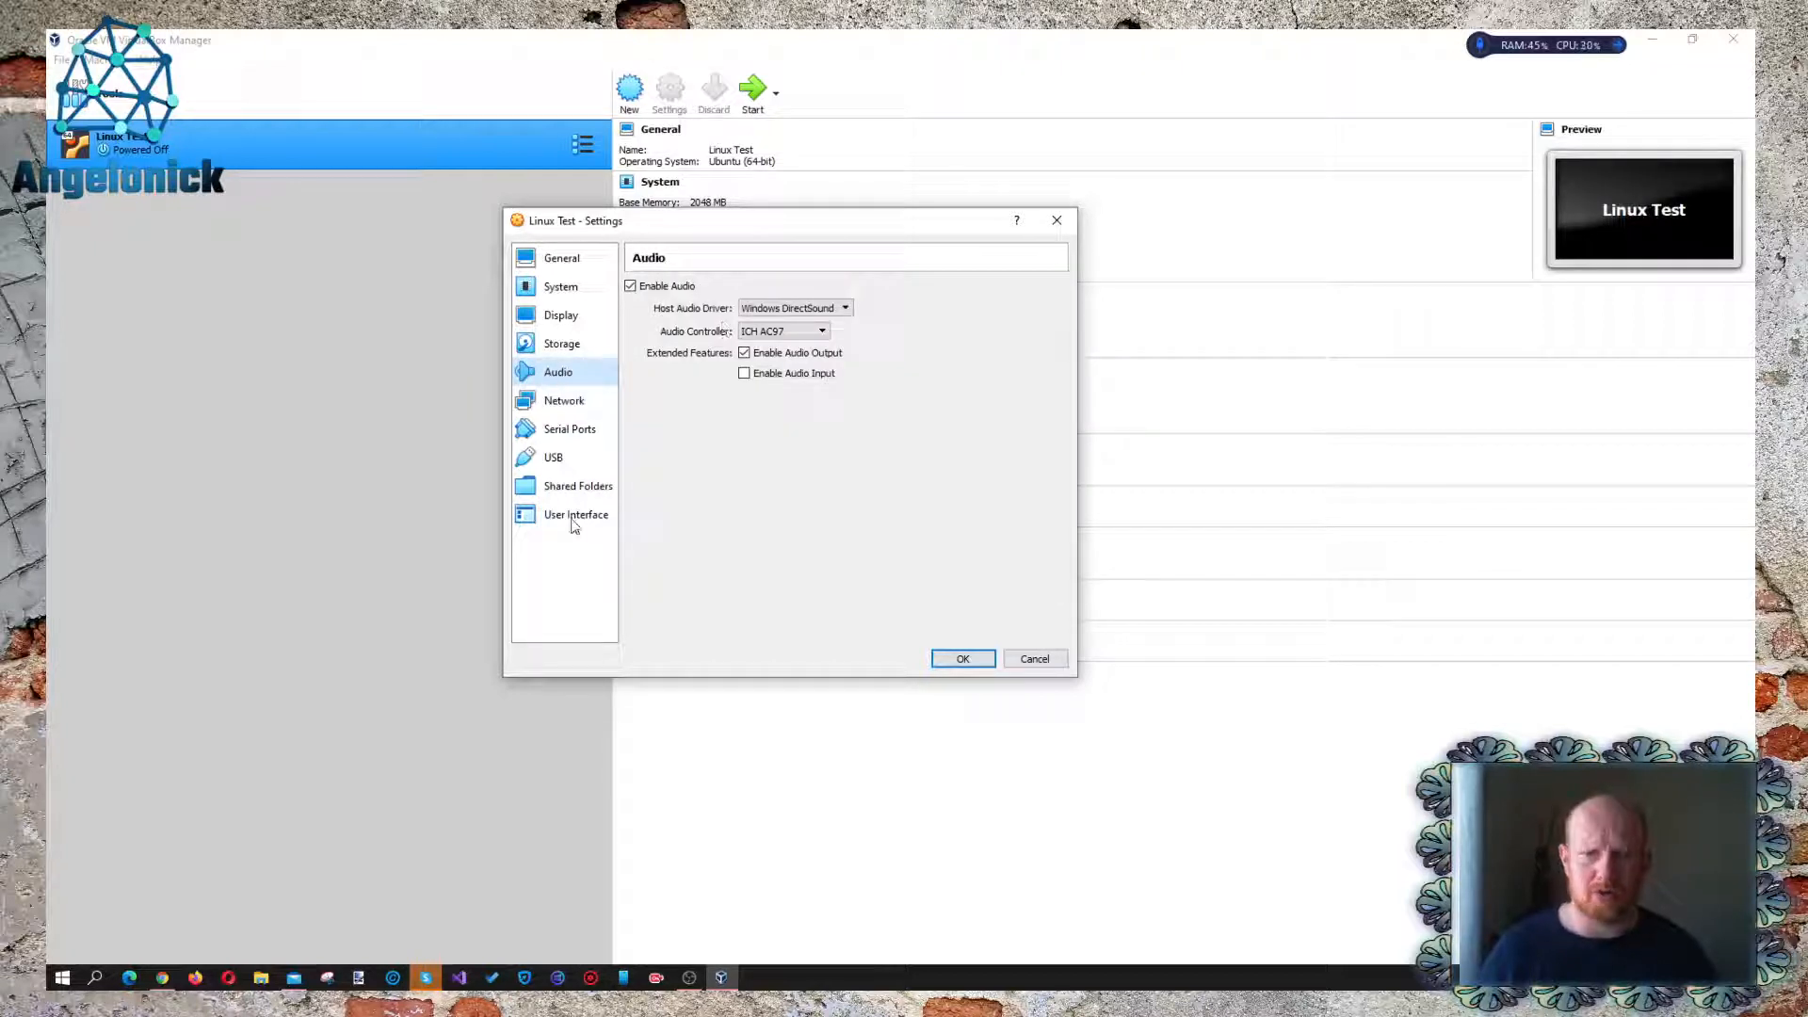
click(574, 403)
click(566, 433)
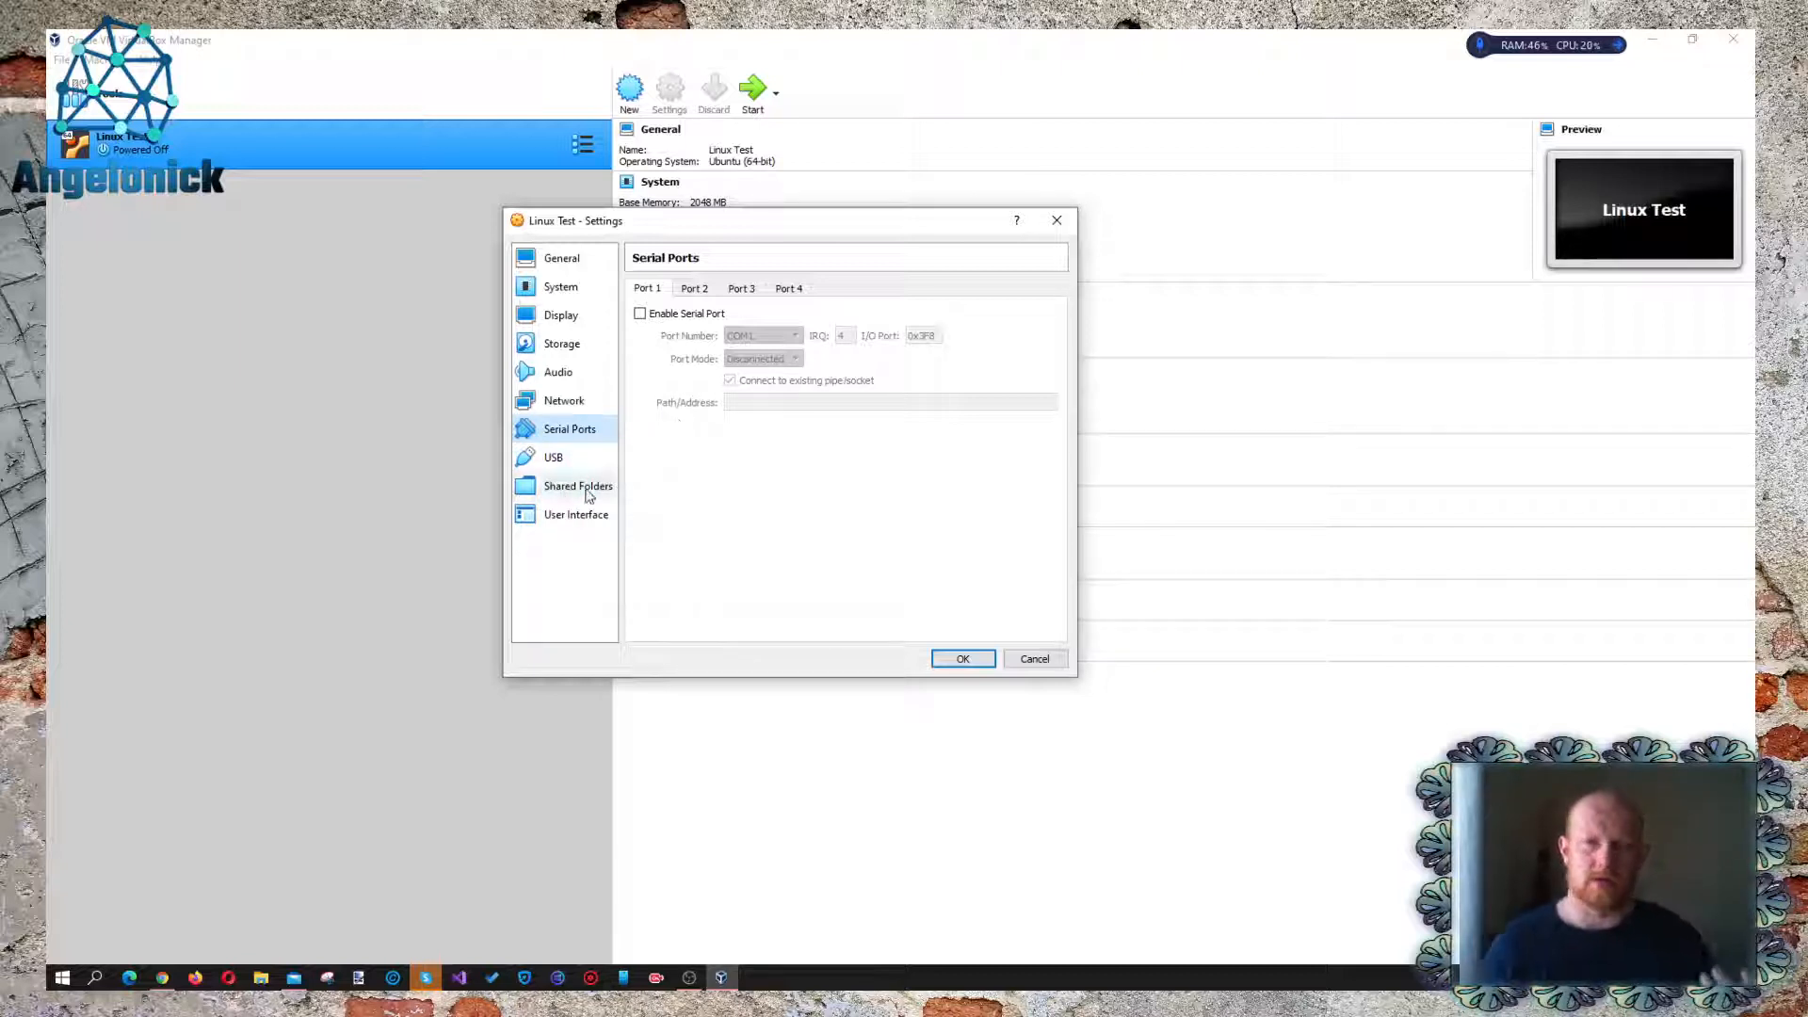
click(556, 460)
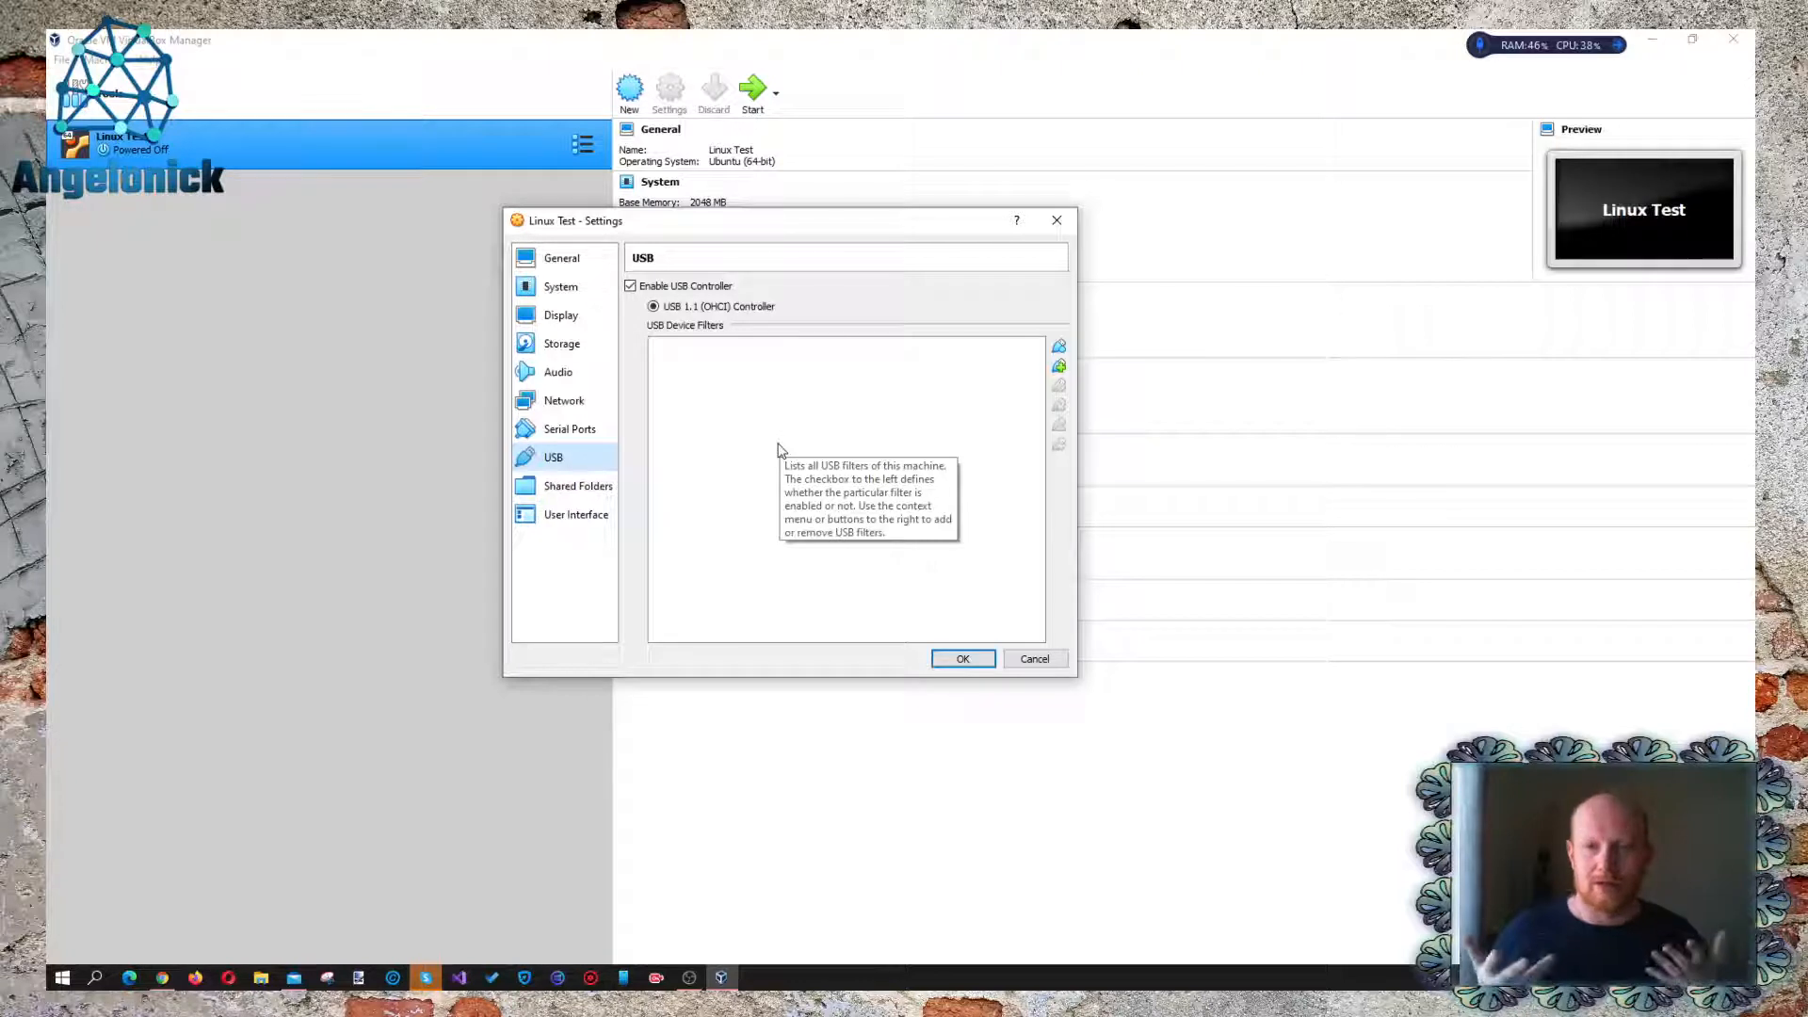
click(565, 259)
click(963, 659)
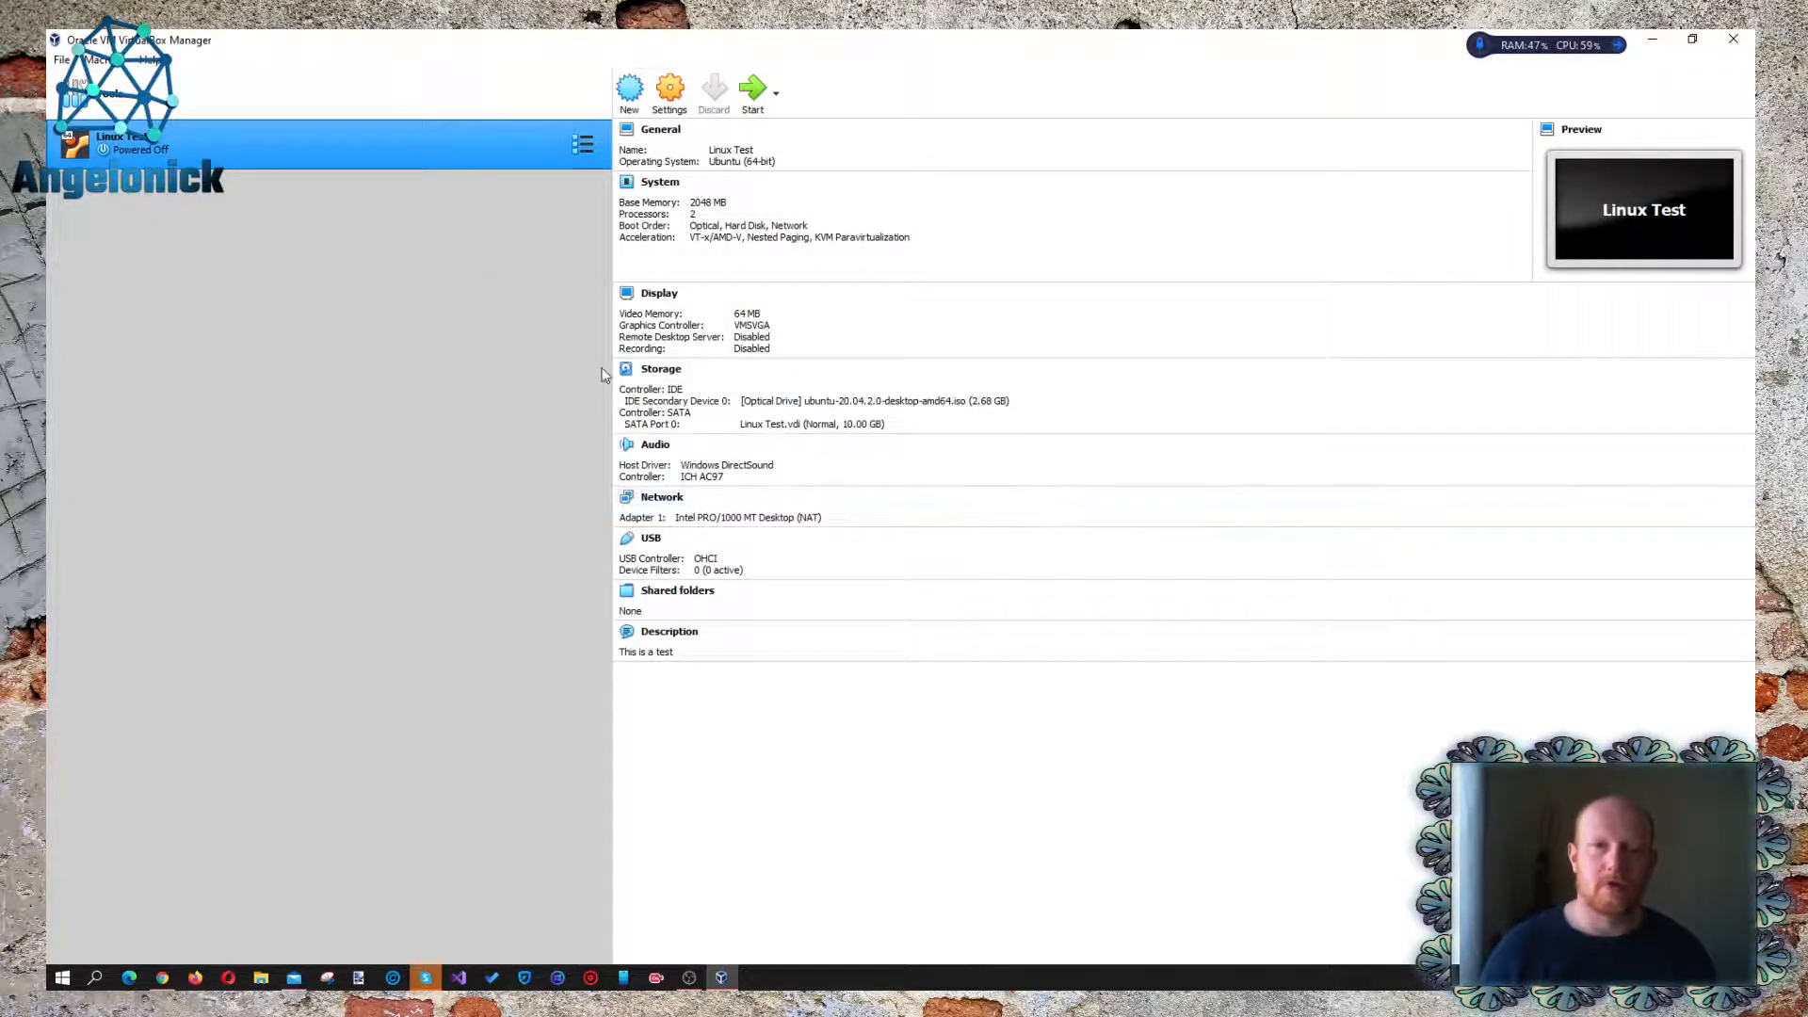
Step: Start the Linux Test machine and look through the commands available for the running machine
click(752, 89)
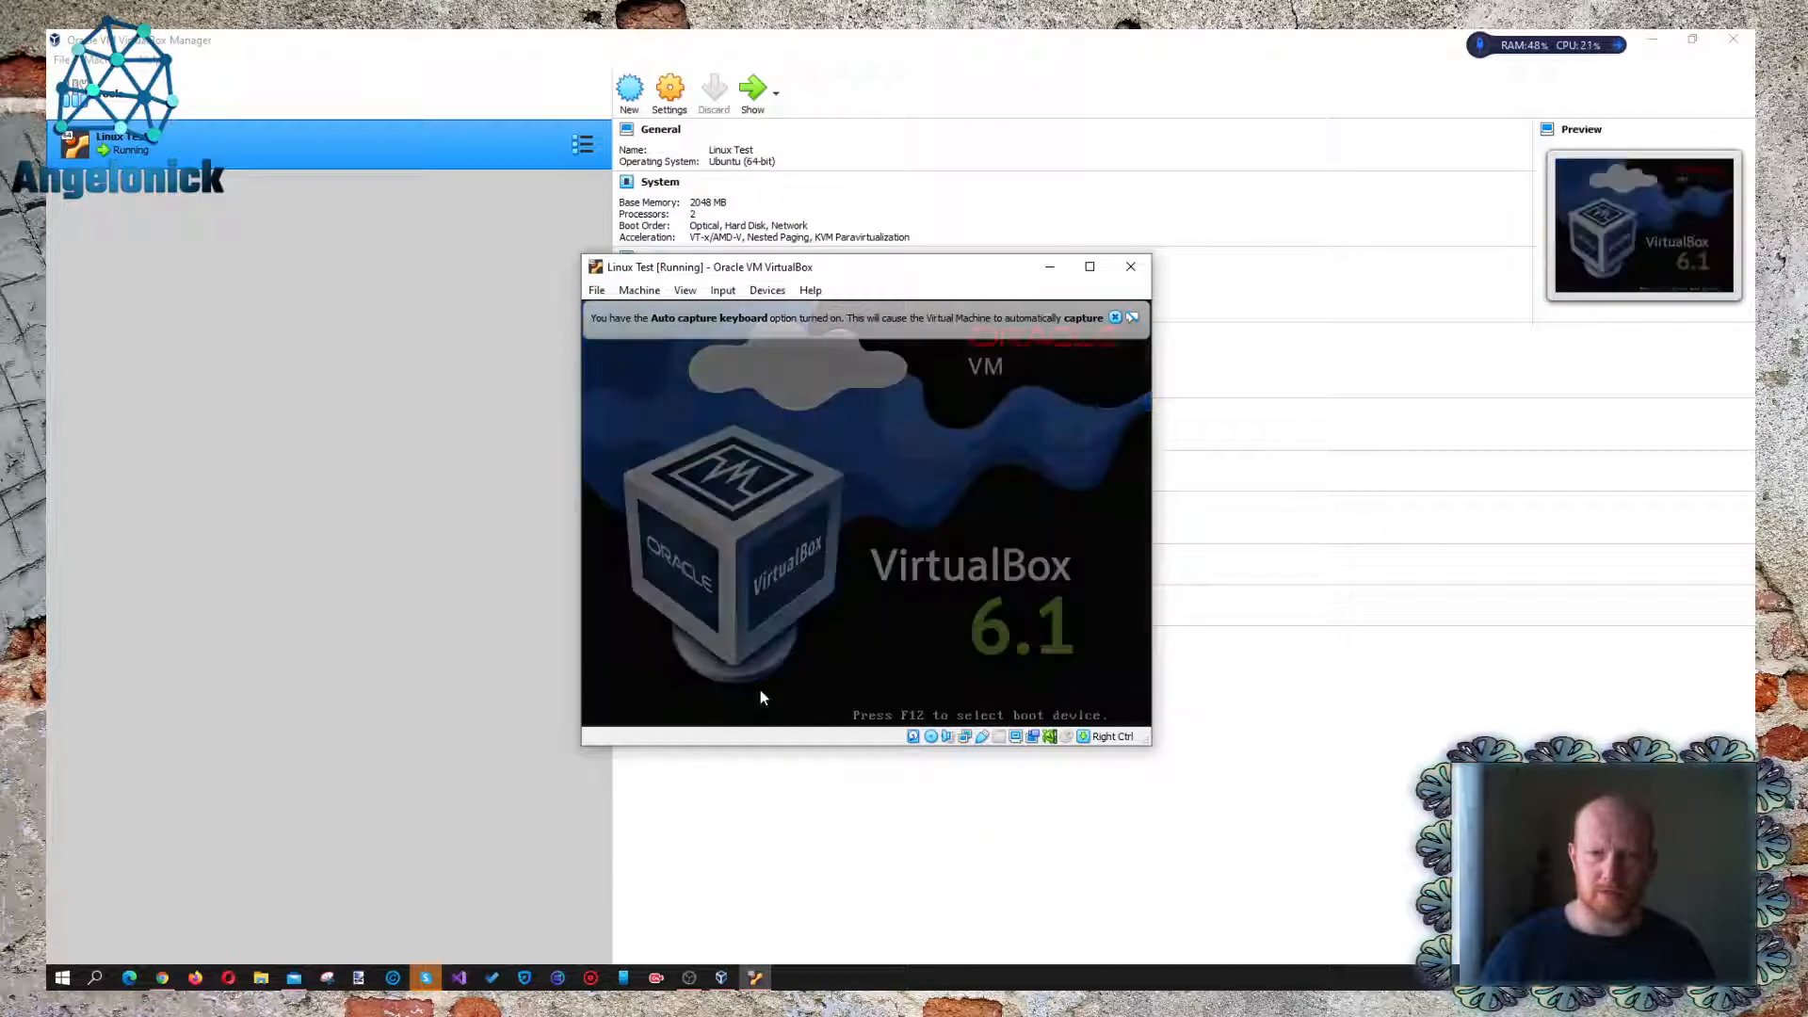
click(653, 294)
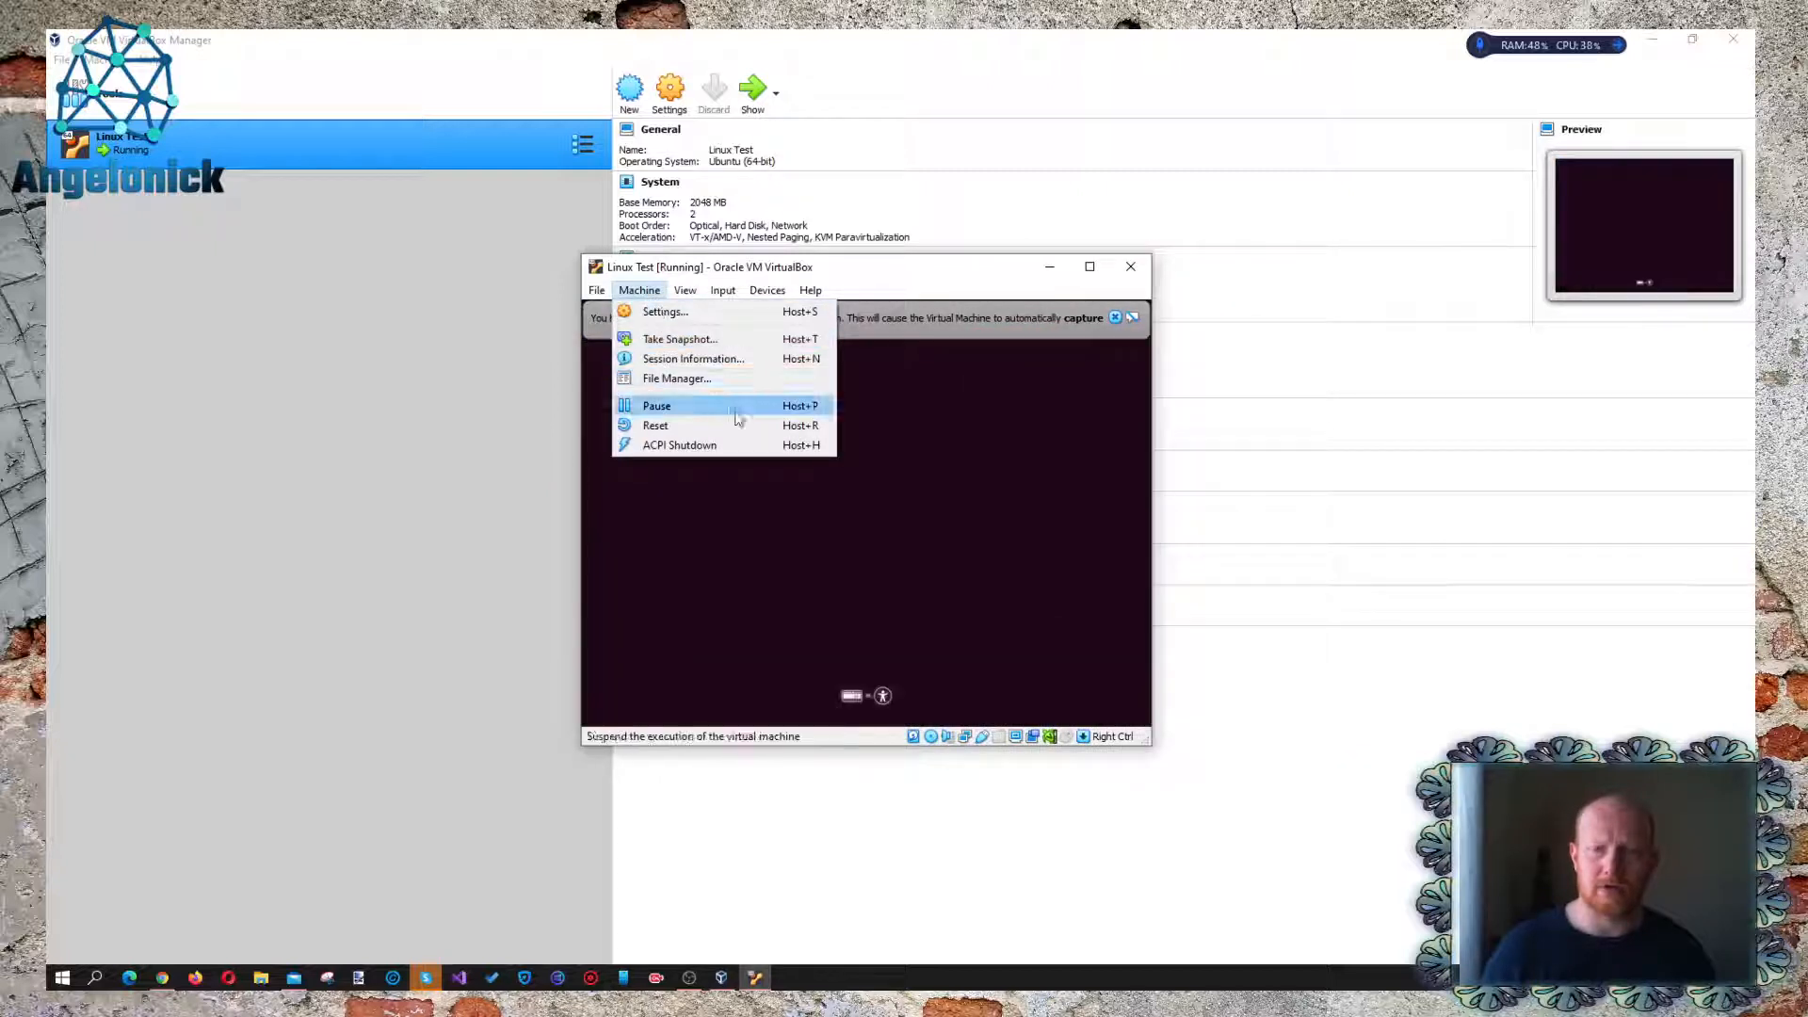
mouse_move(686, 296)
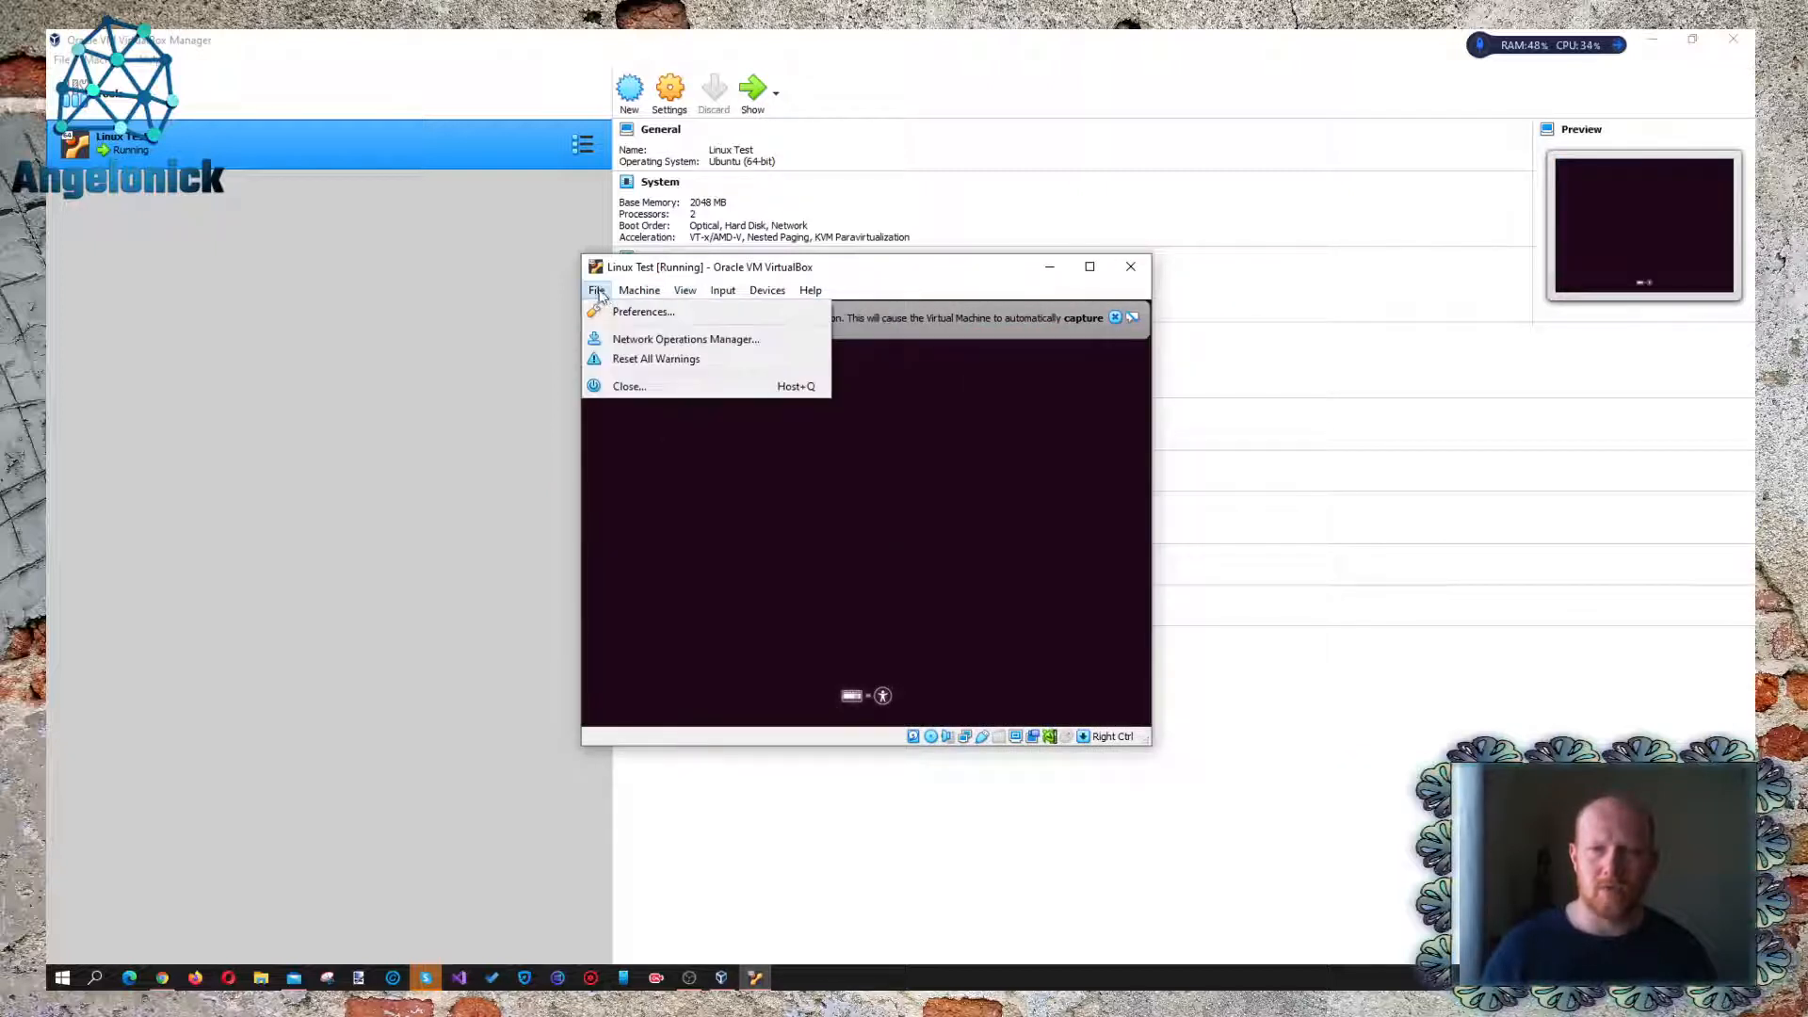
mouse_move(753, 296)
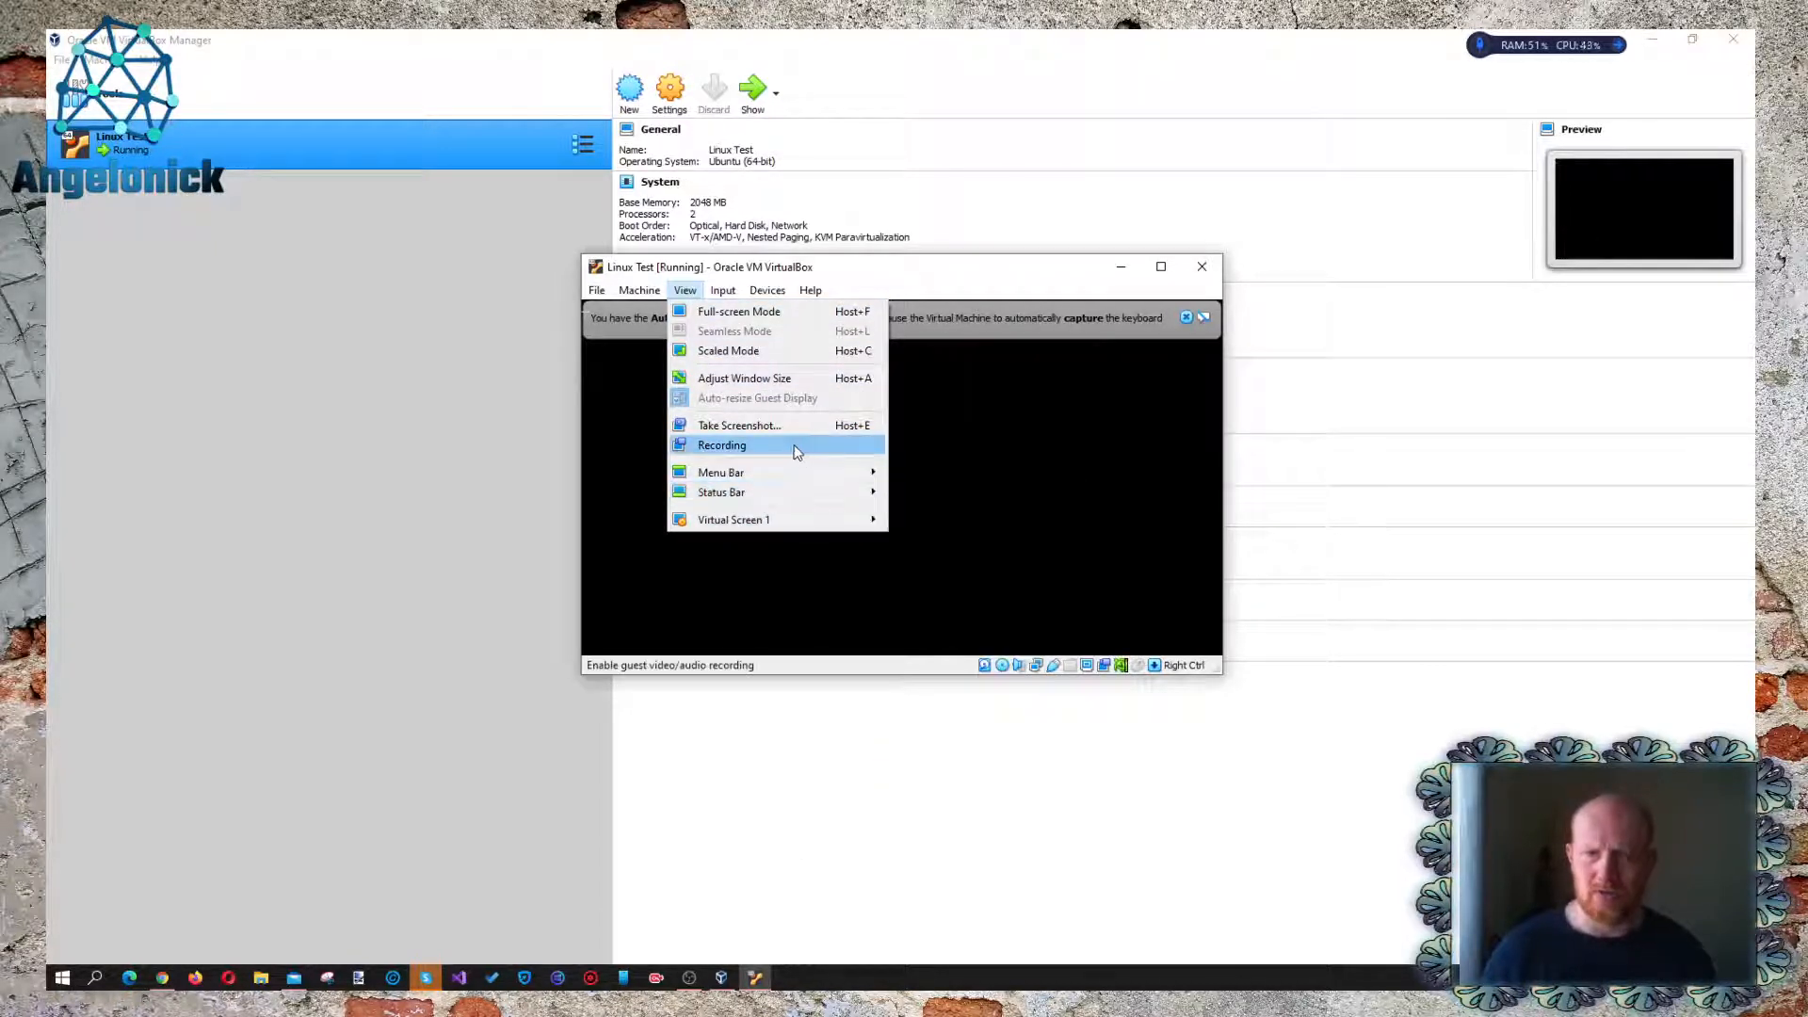
mouse_move(804, 493)
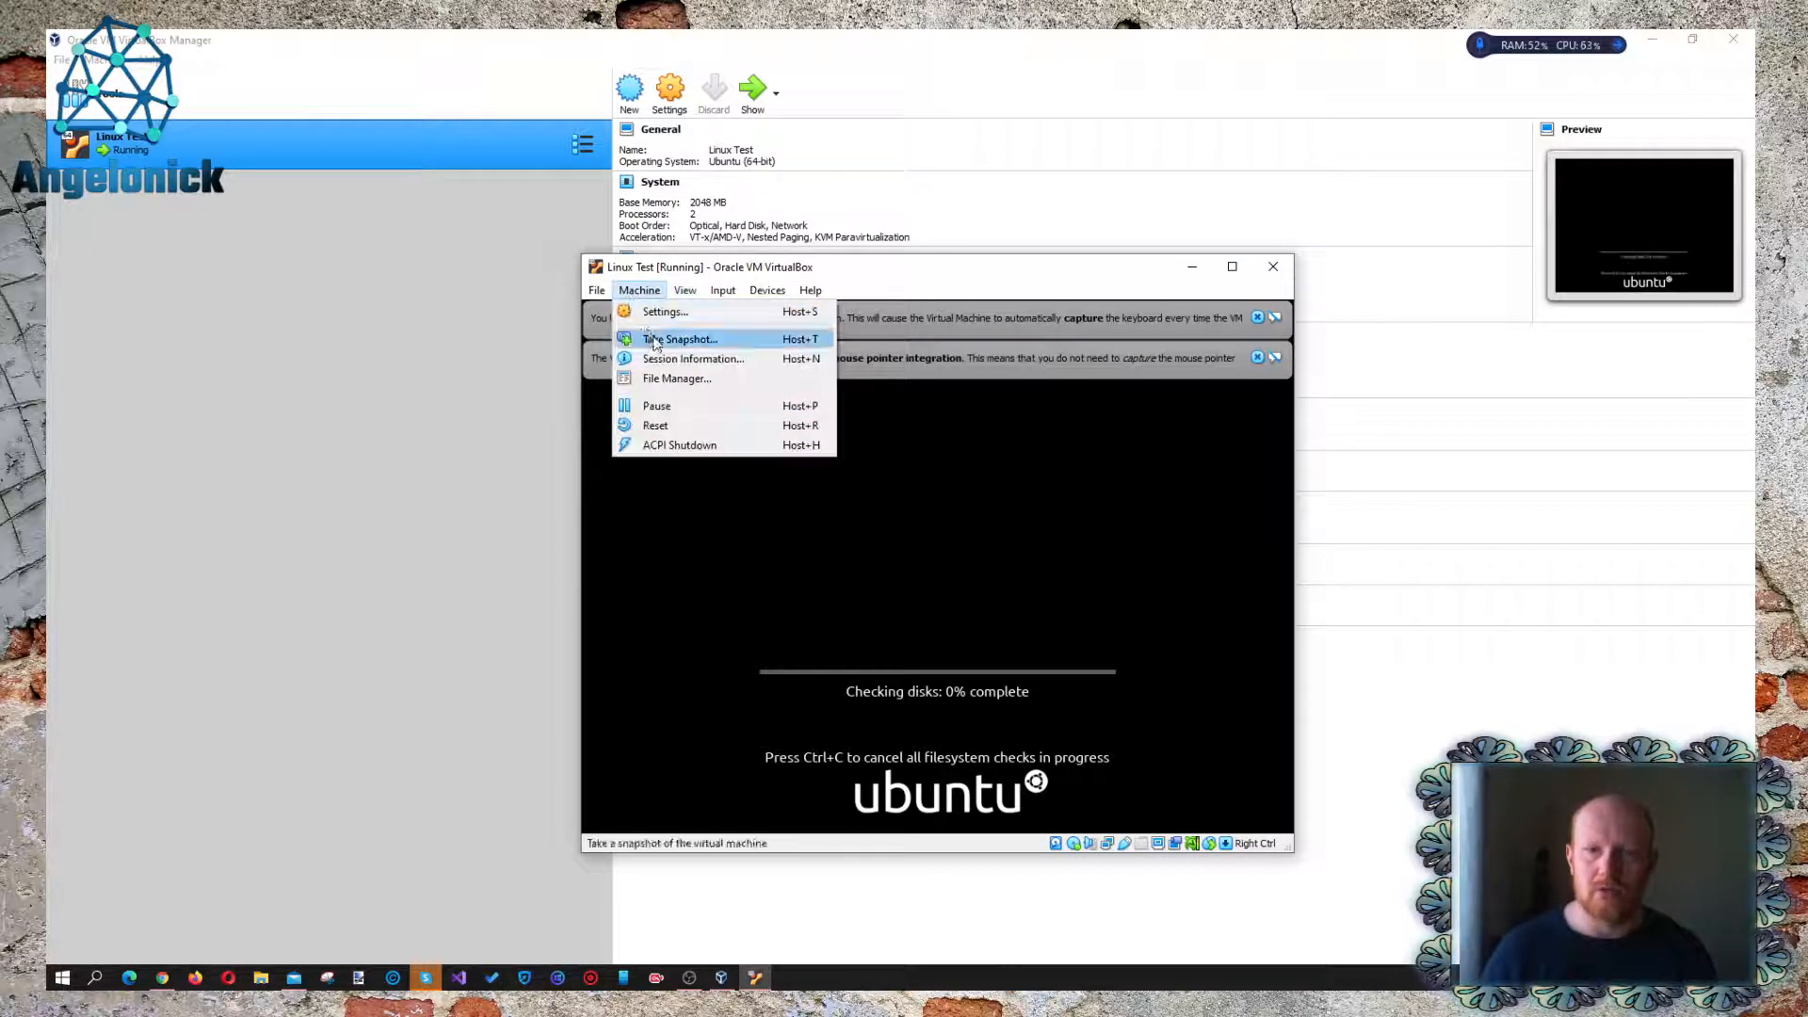
Step: Examine the running machine's CPU, network, disk and VM exit graphs in its session information, and close that window
click(706, 358)
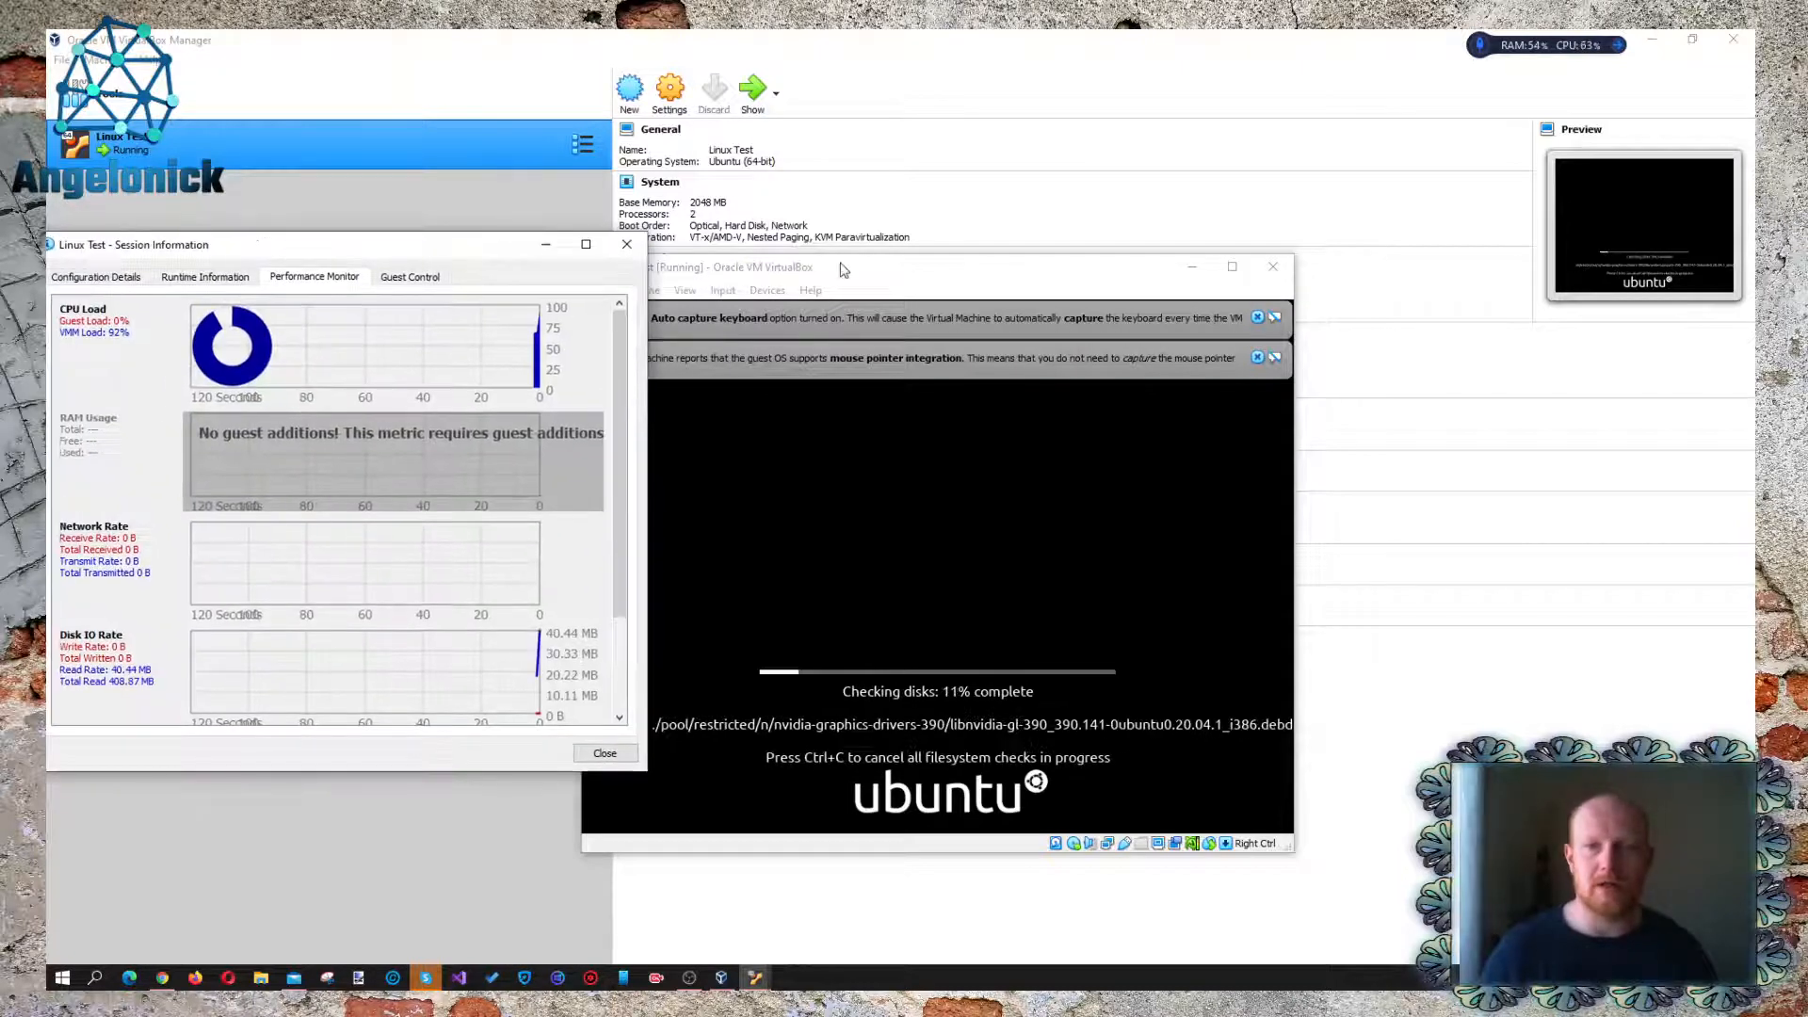
drag(843, 271, 1237, 179)
drag(487, 258, 616, 190)
scroll(585, 360, down, 2)
scroll(585, 391, up, 2)
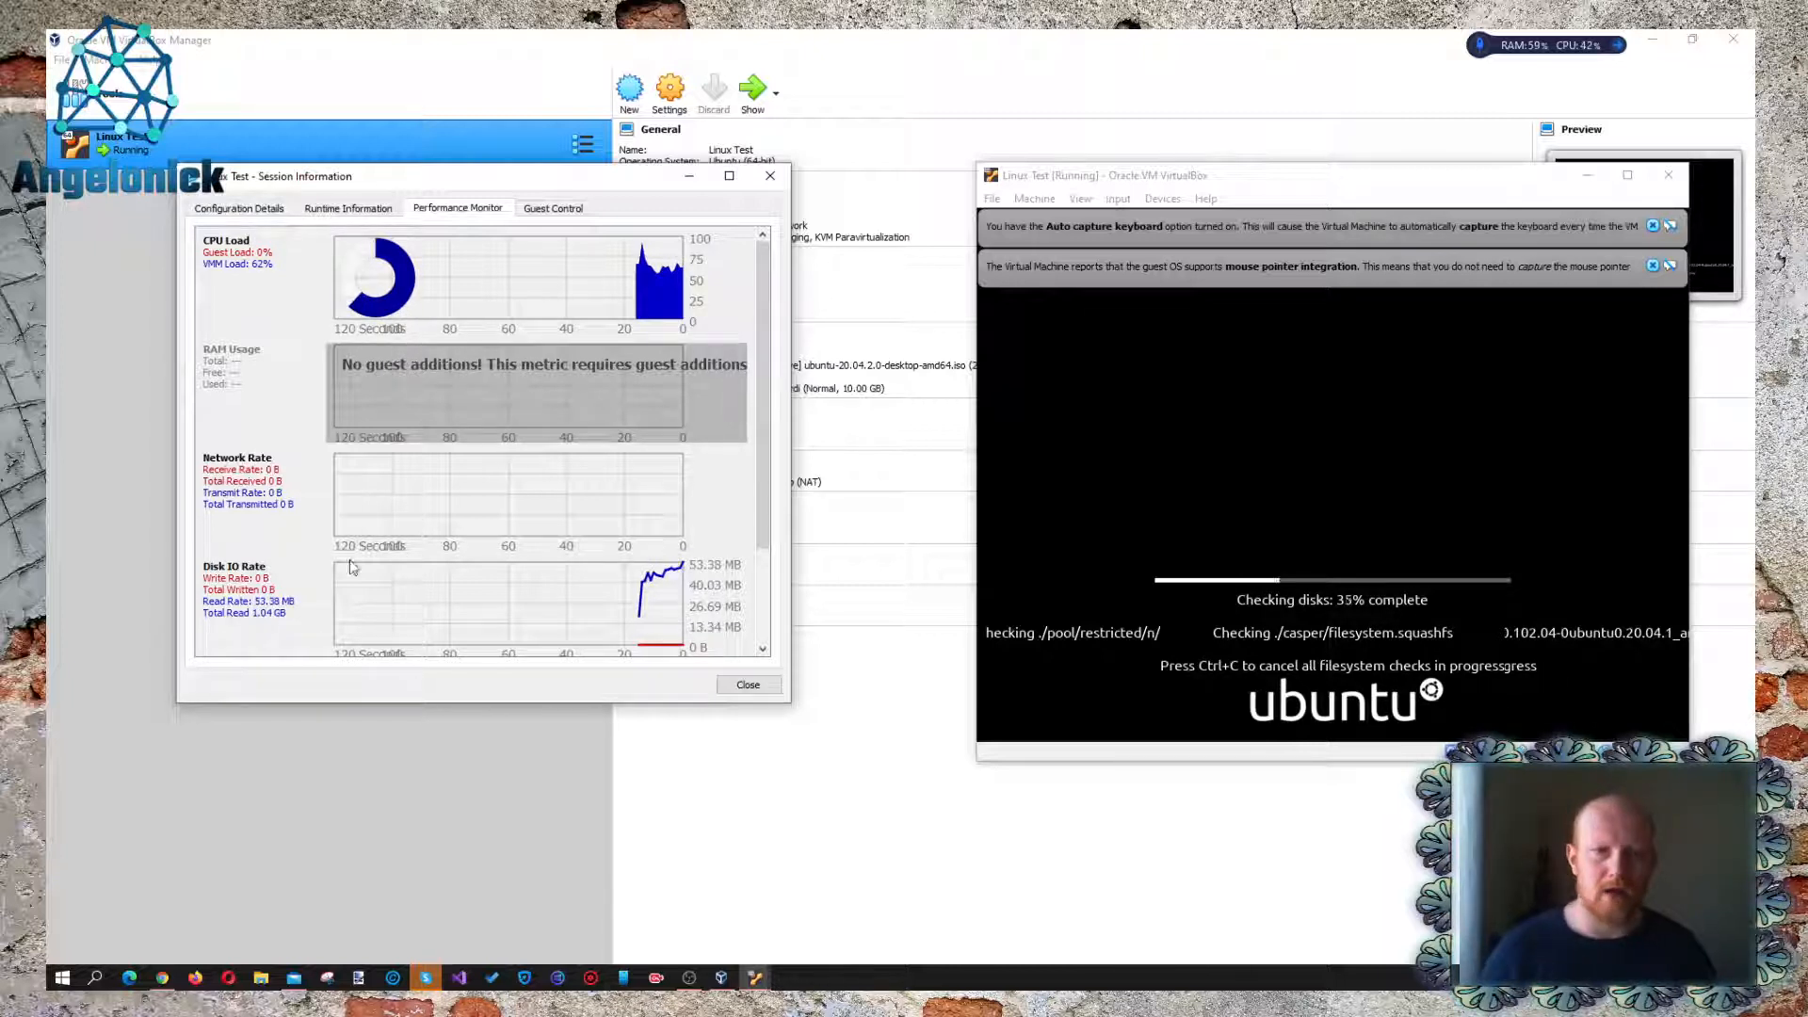
scroll(296, 483, down, 3)
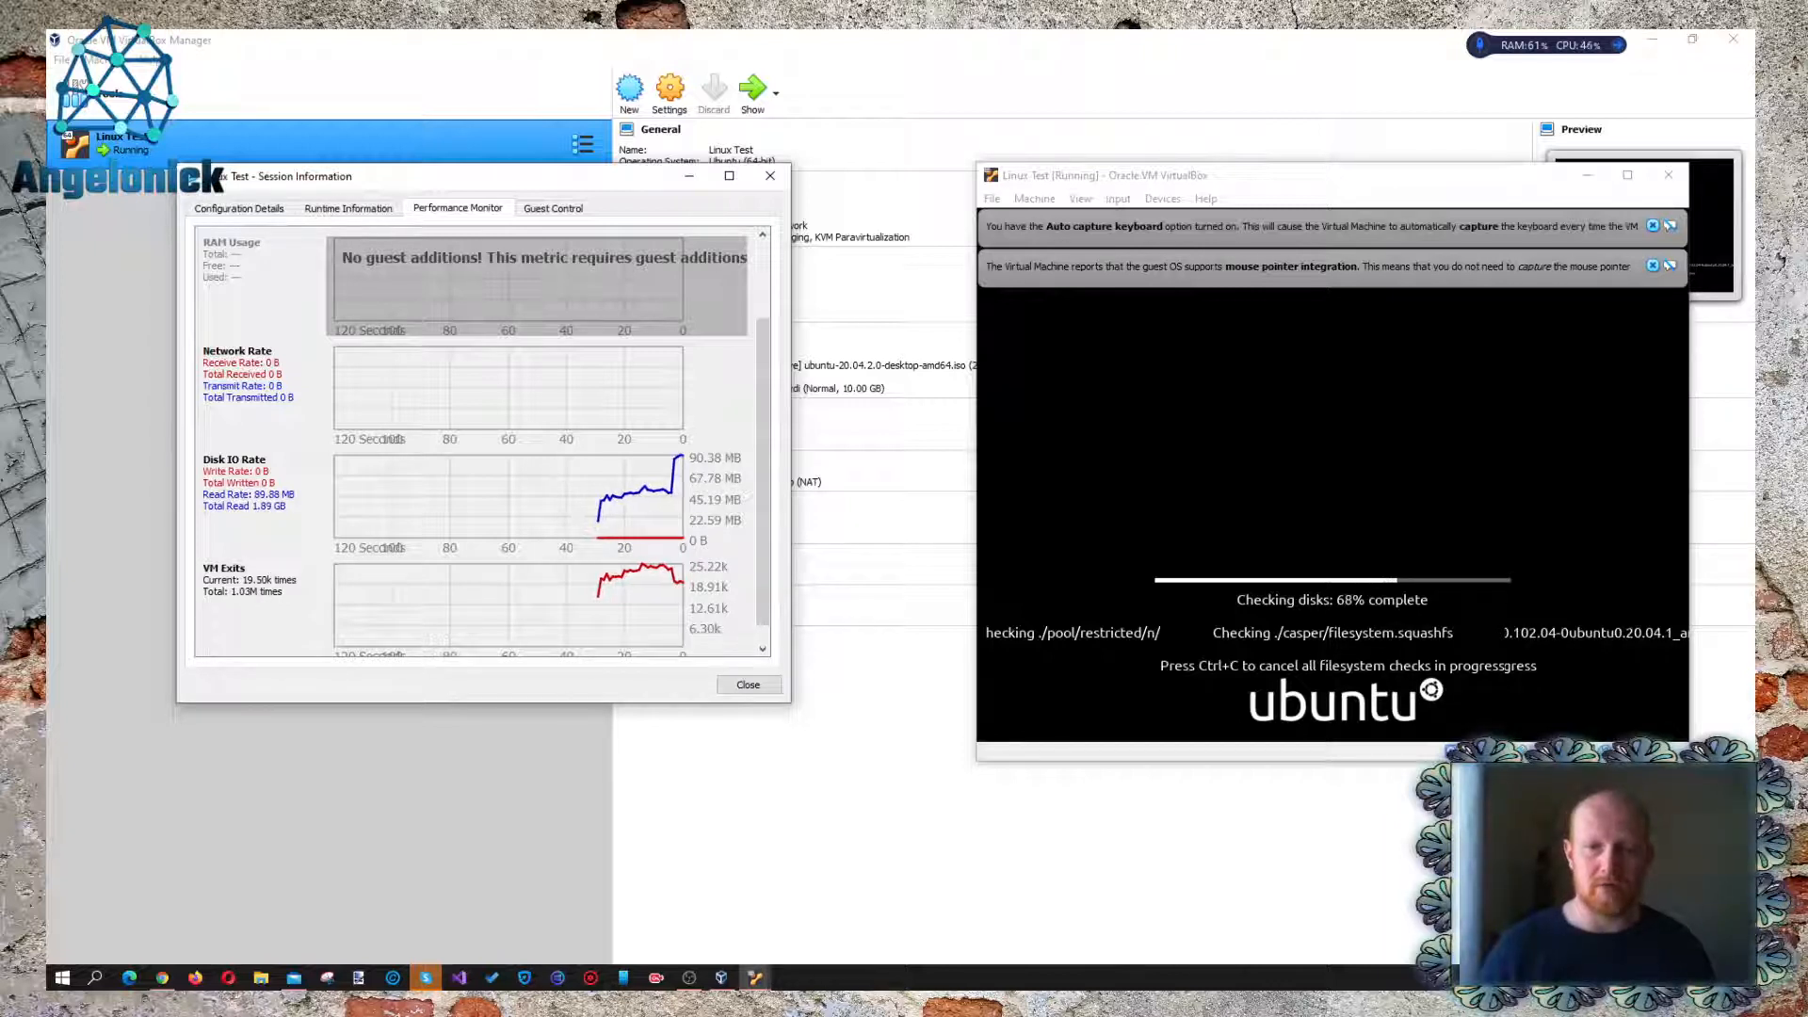
right_click(837, 977)
click(918, 896)
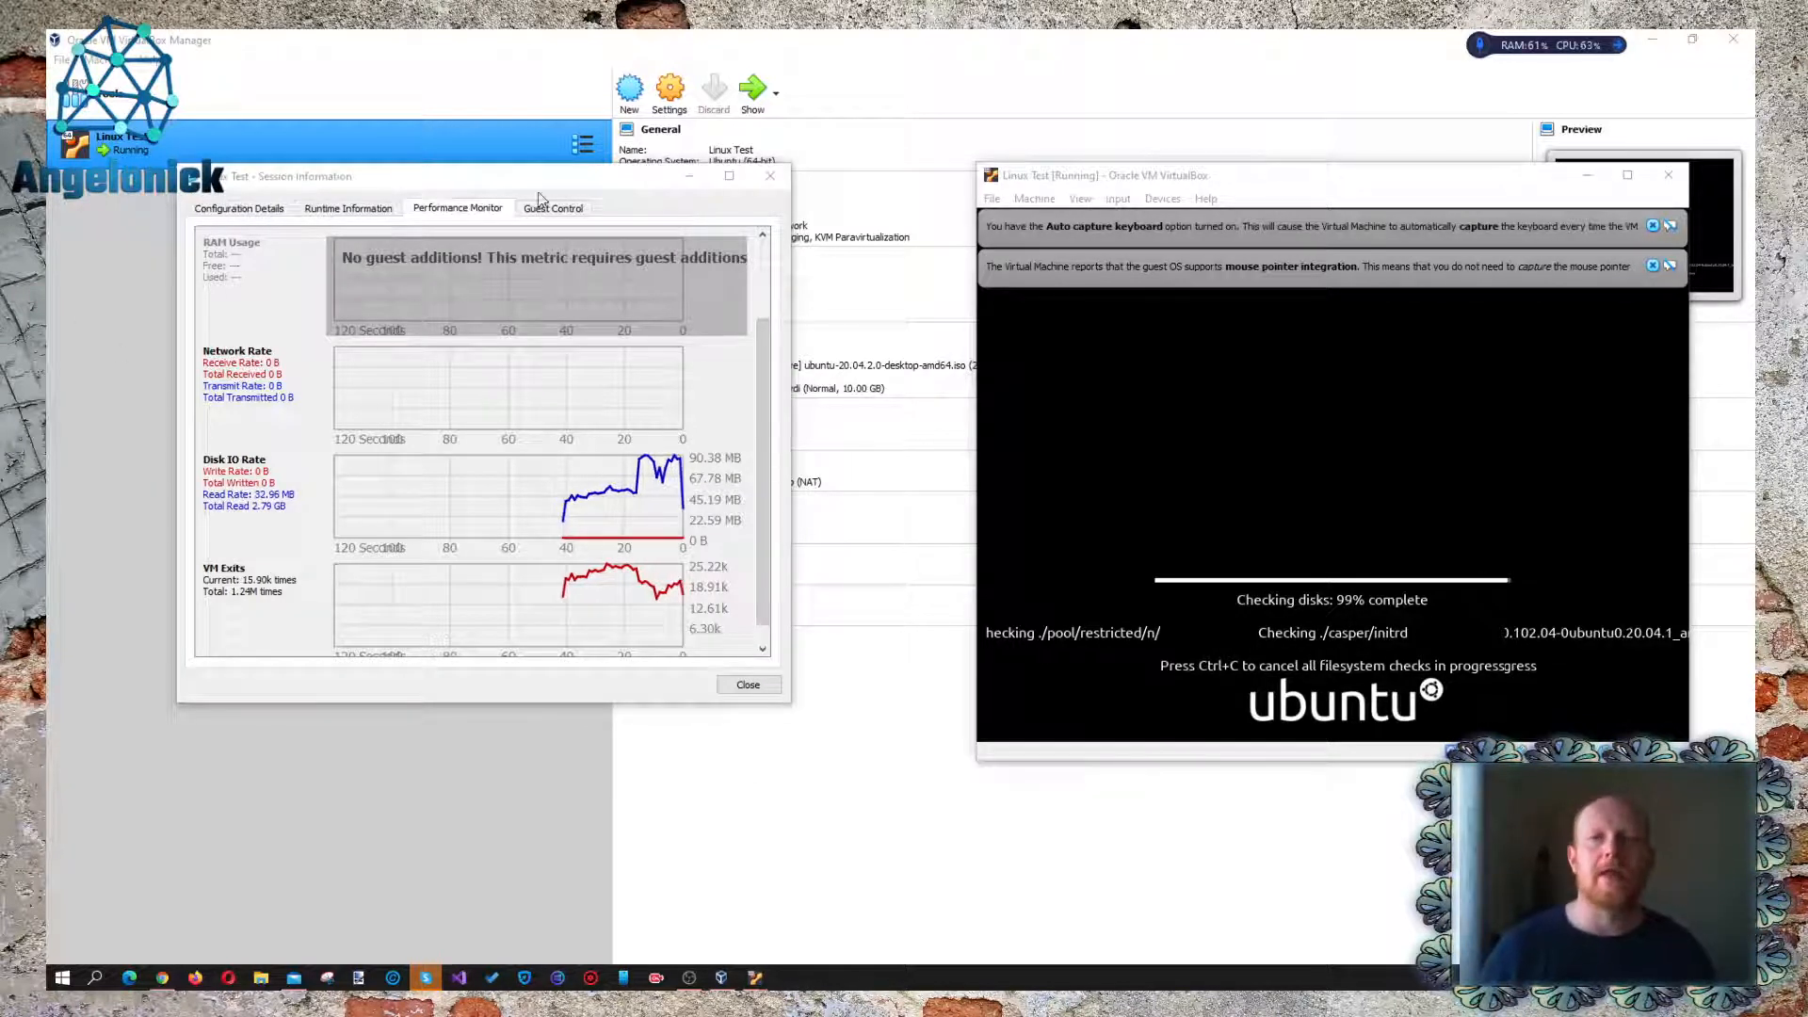
drag(519, 179, 574, 156)
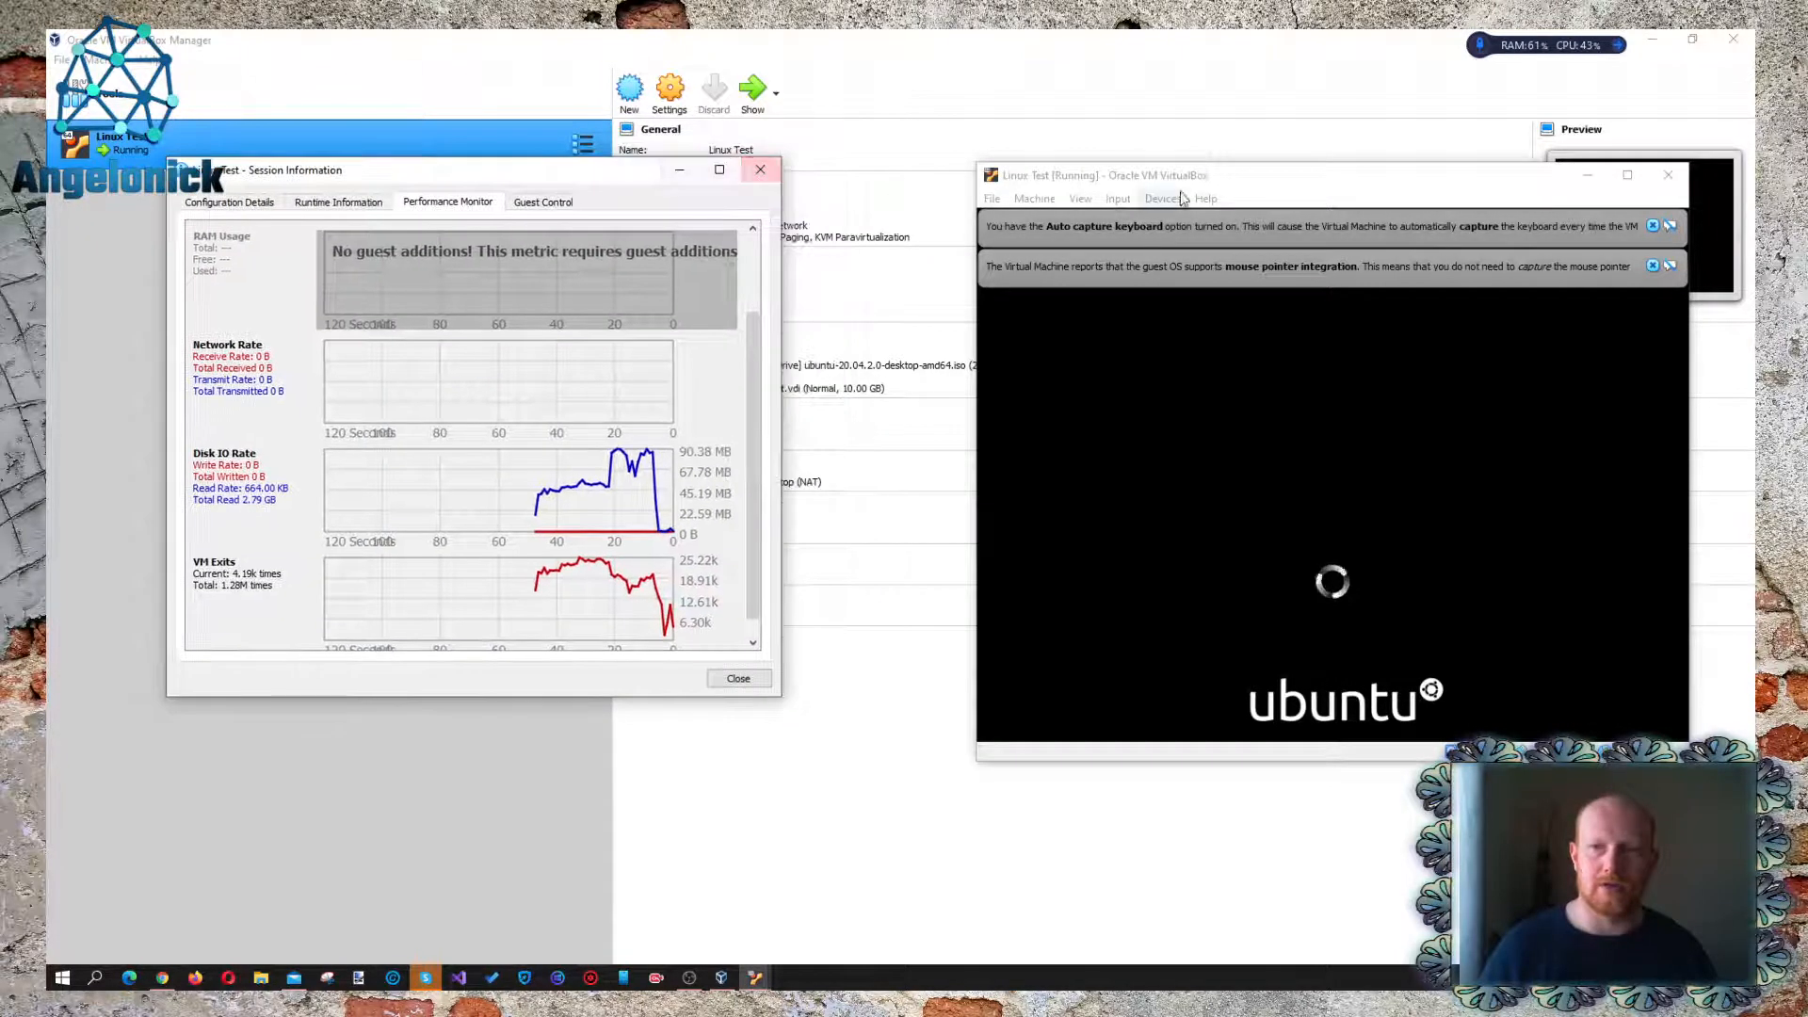
drag(1257, 173, 1107, 157)
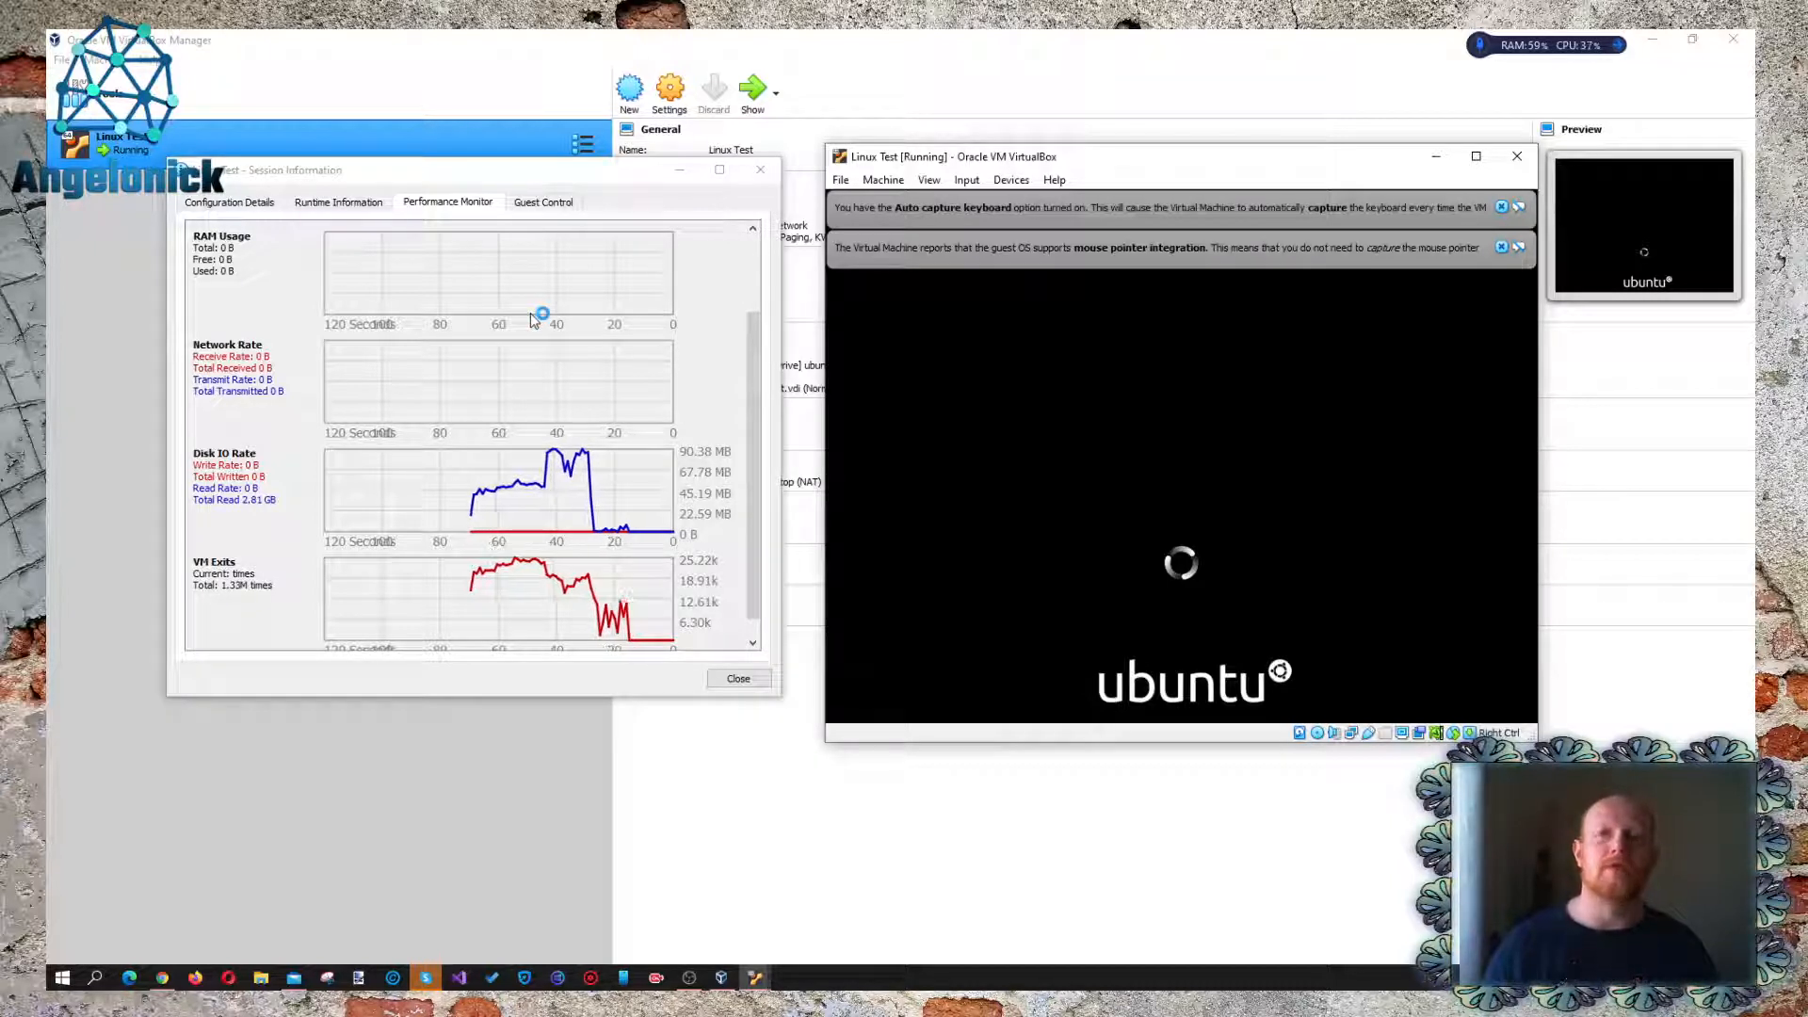
click(760, 169)
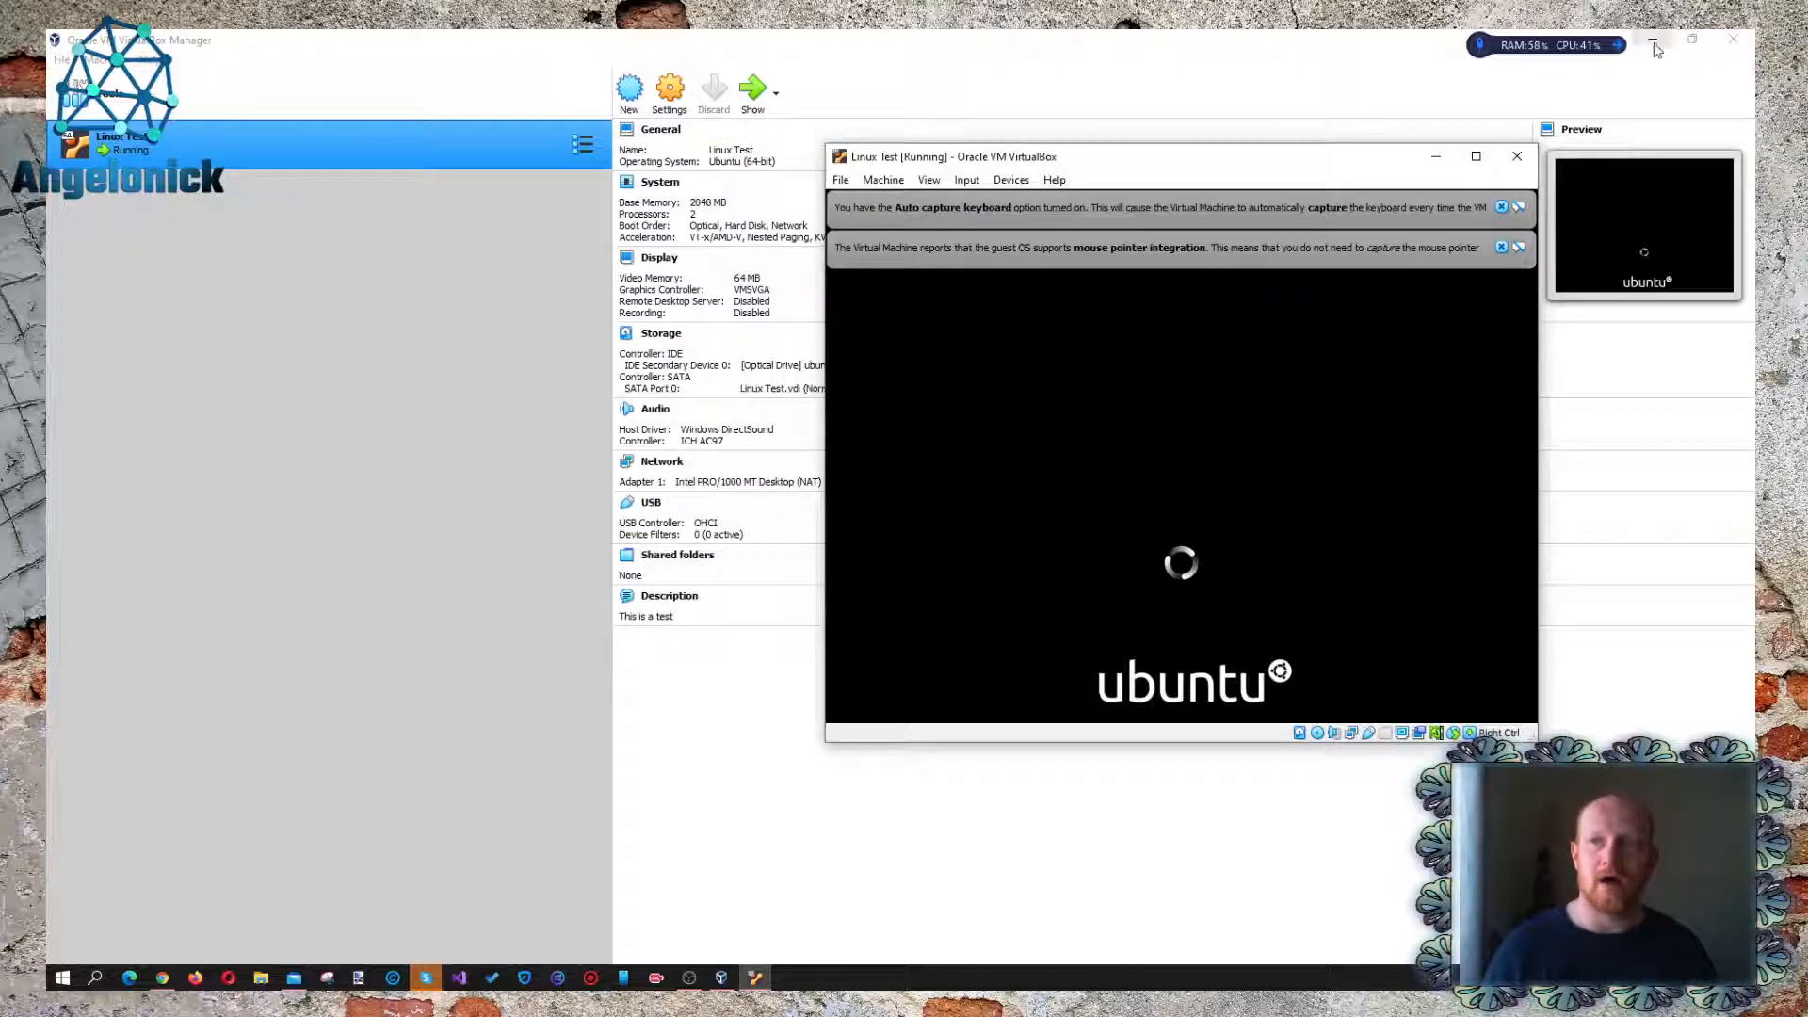
Step: Minimize the VirtualBox Manager and move the running Linux Test window to the middle of the desktop
click(1653, 42)
drag(1174, 170, 807, 150)
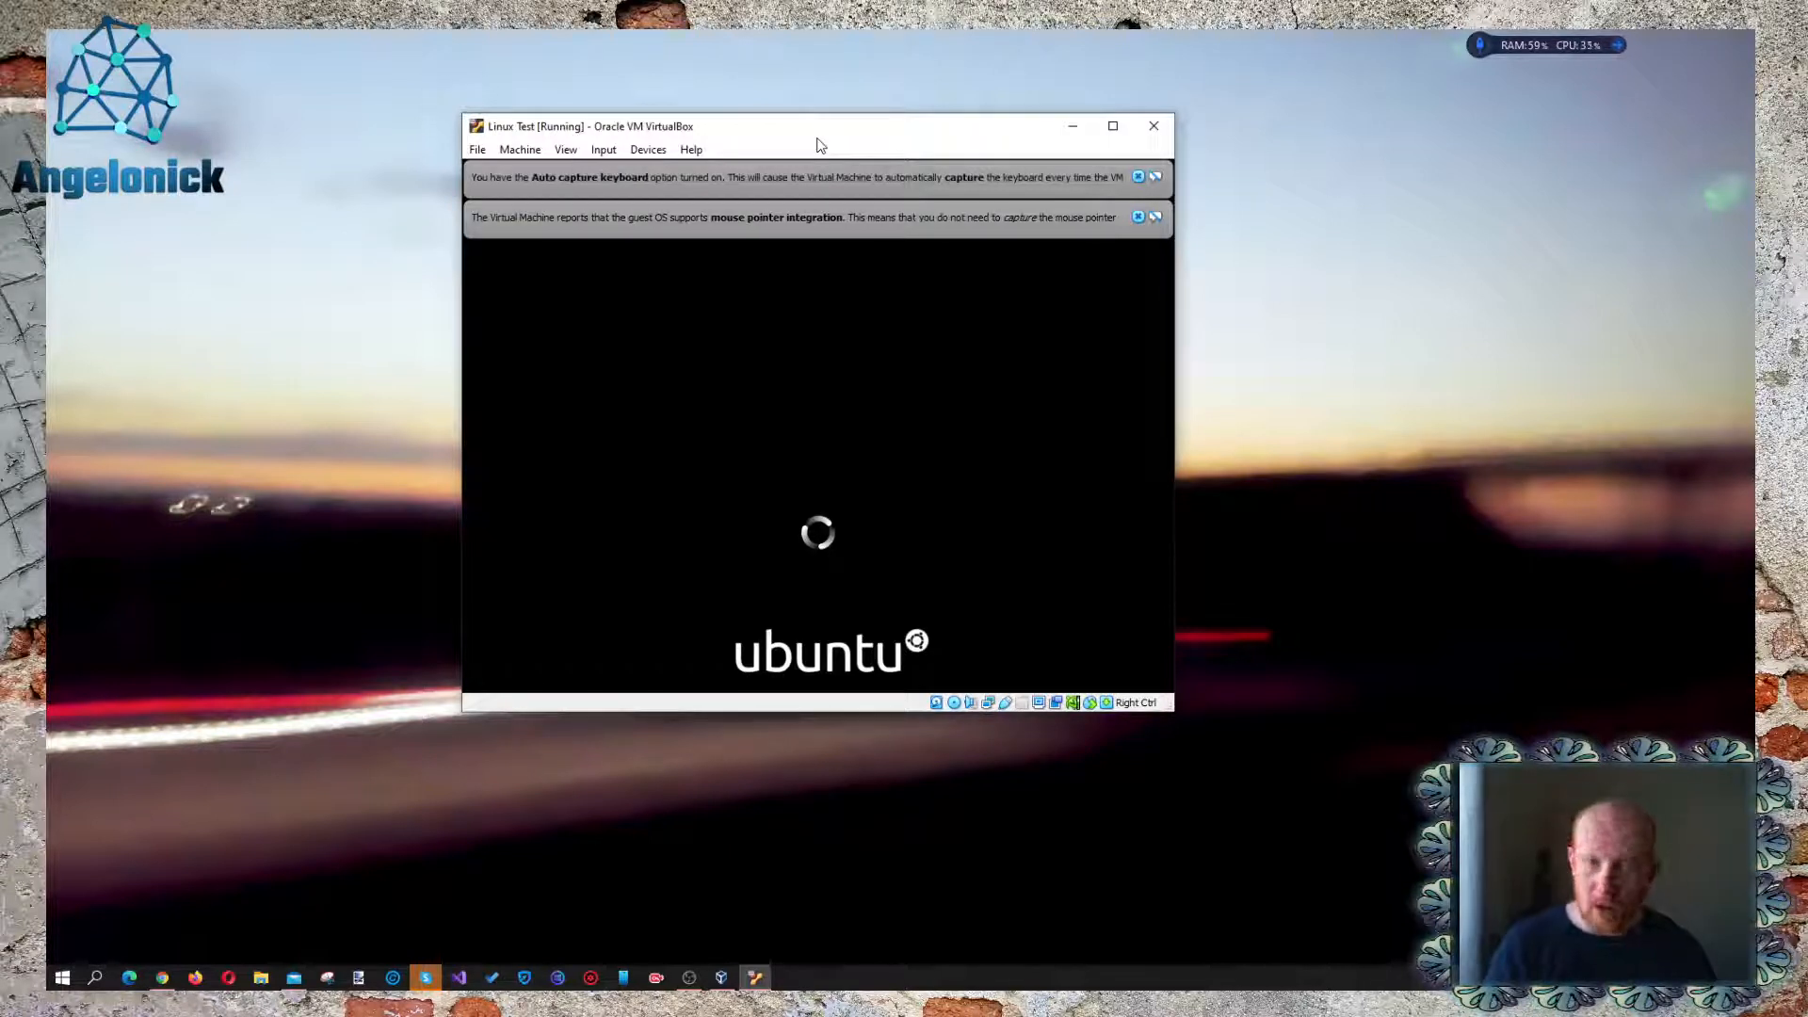
drag(894, 133, 943, 140)
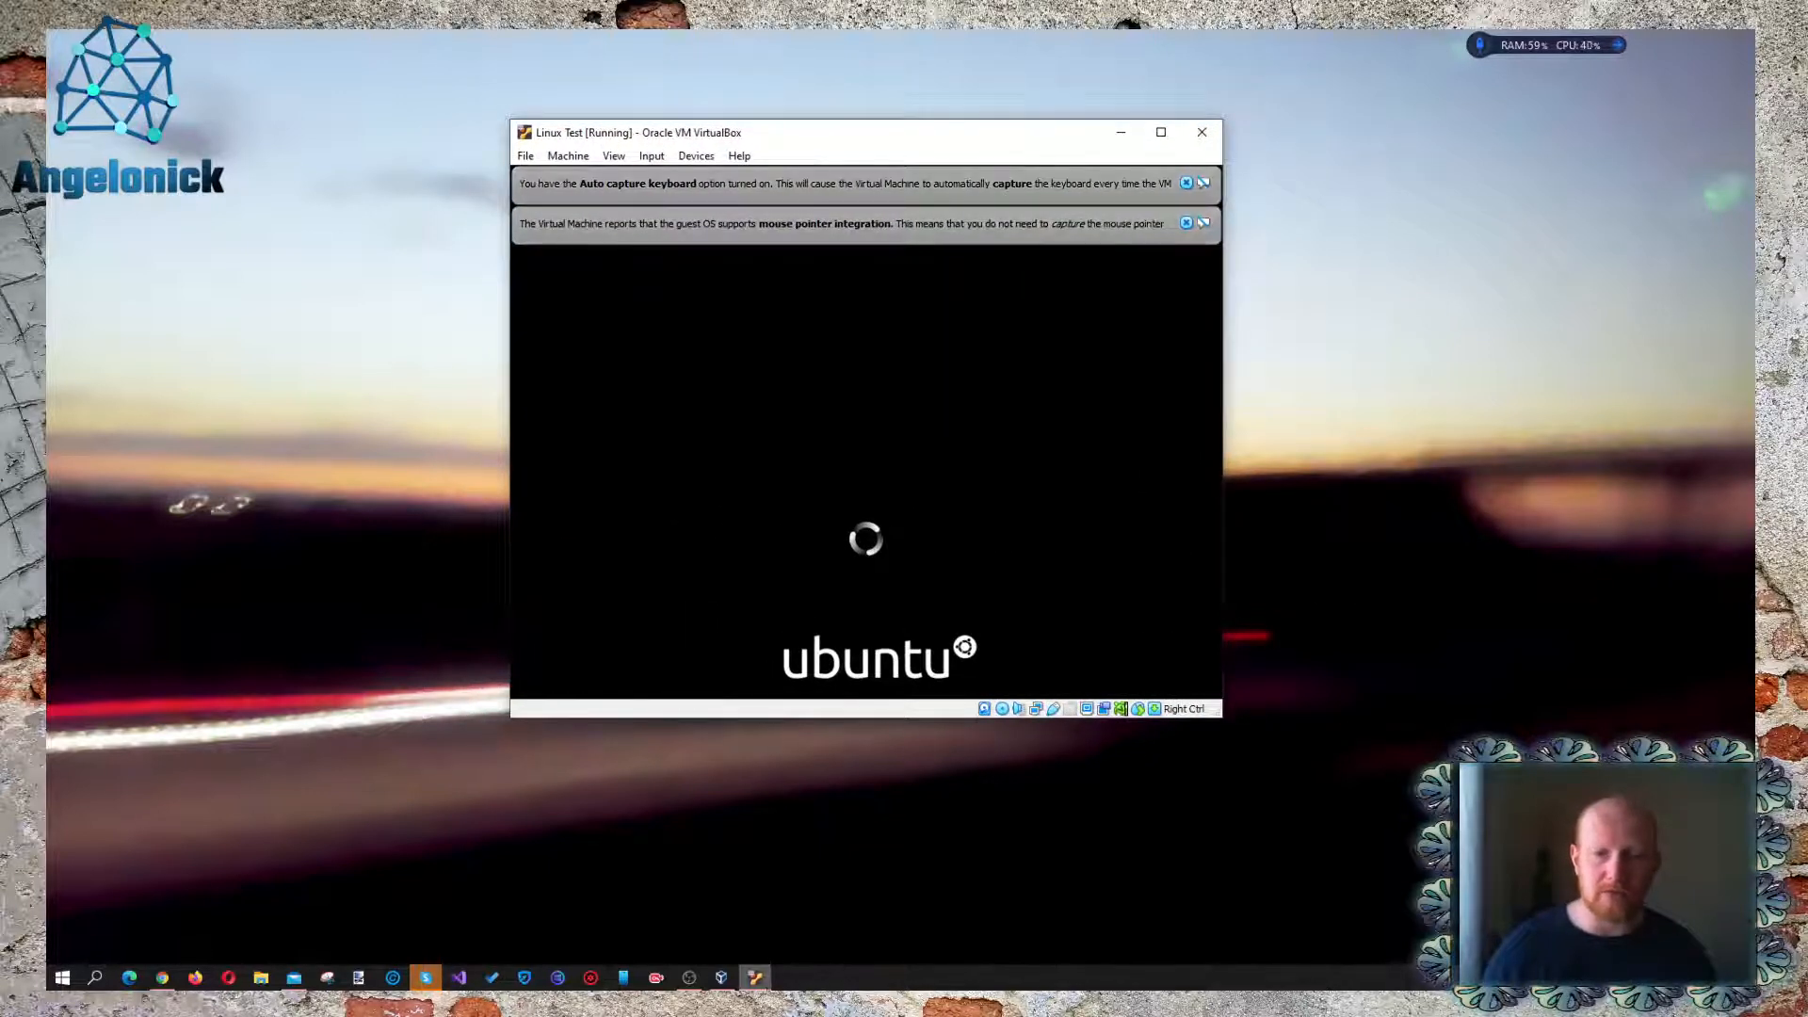
click(722, 977)
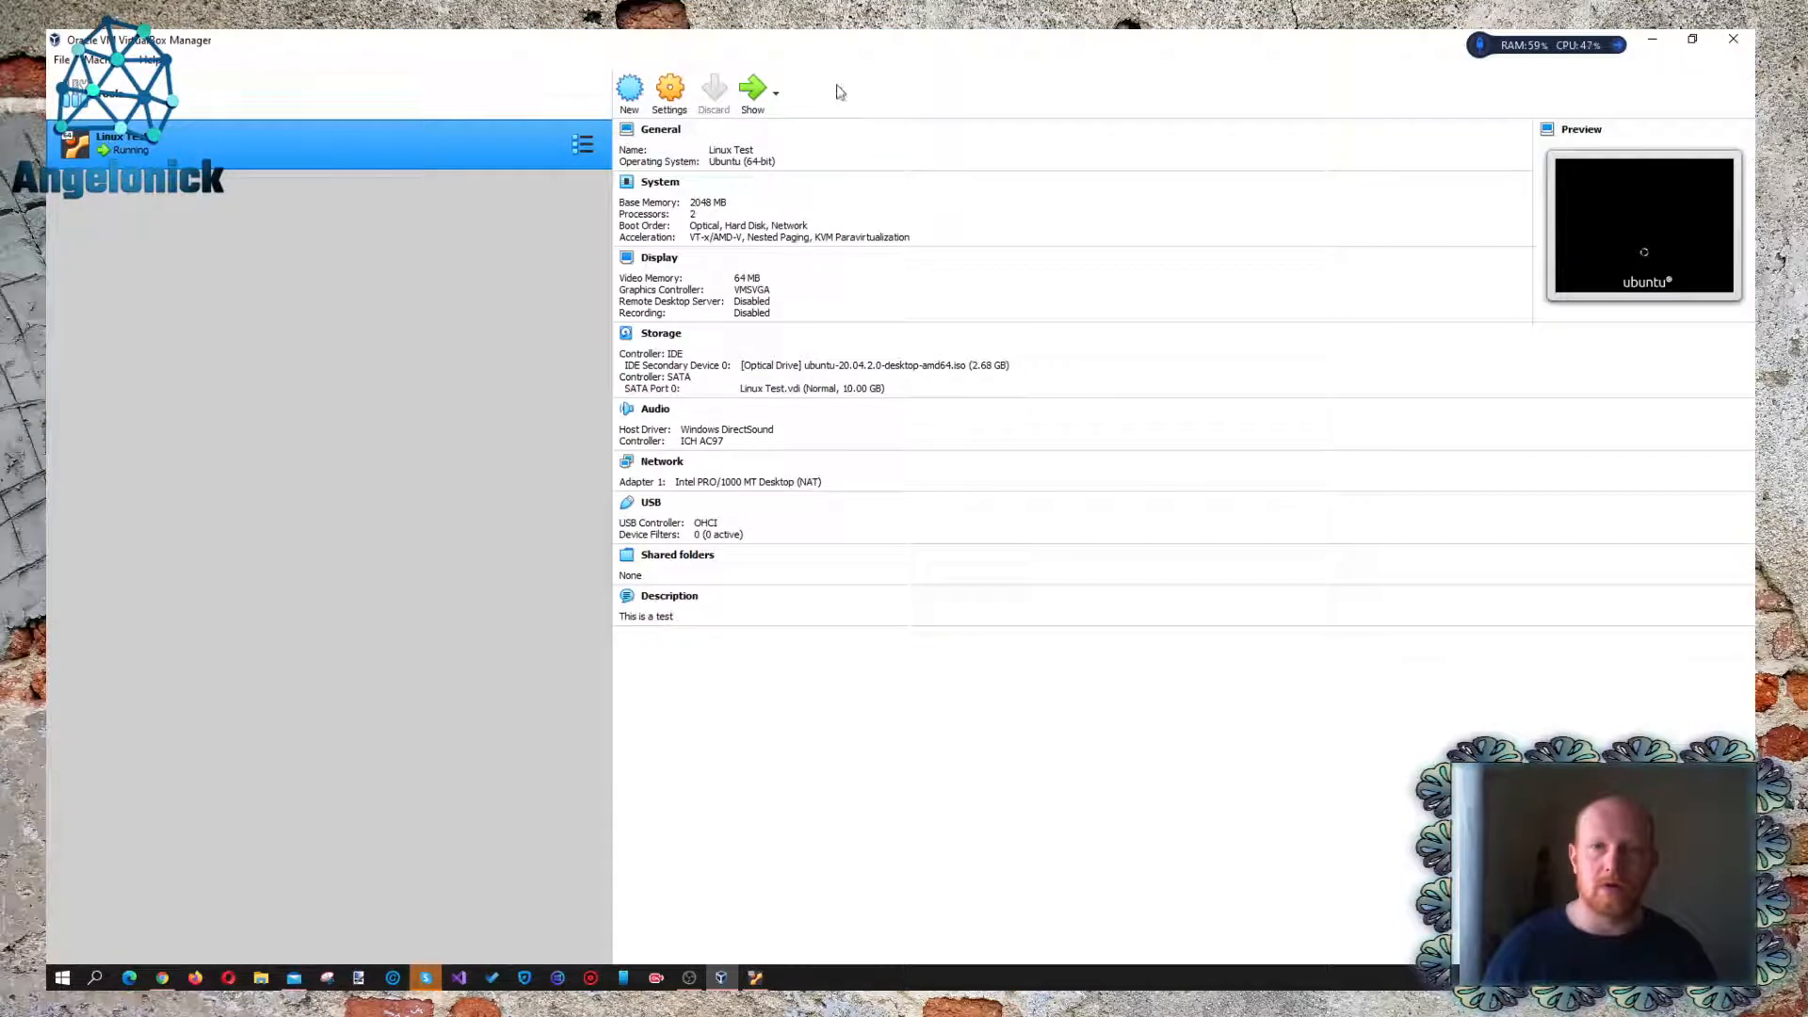
drag(1208, 49, 1254, 286)
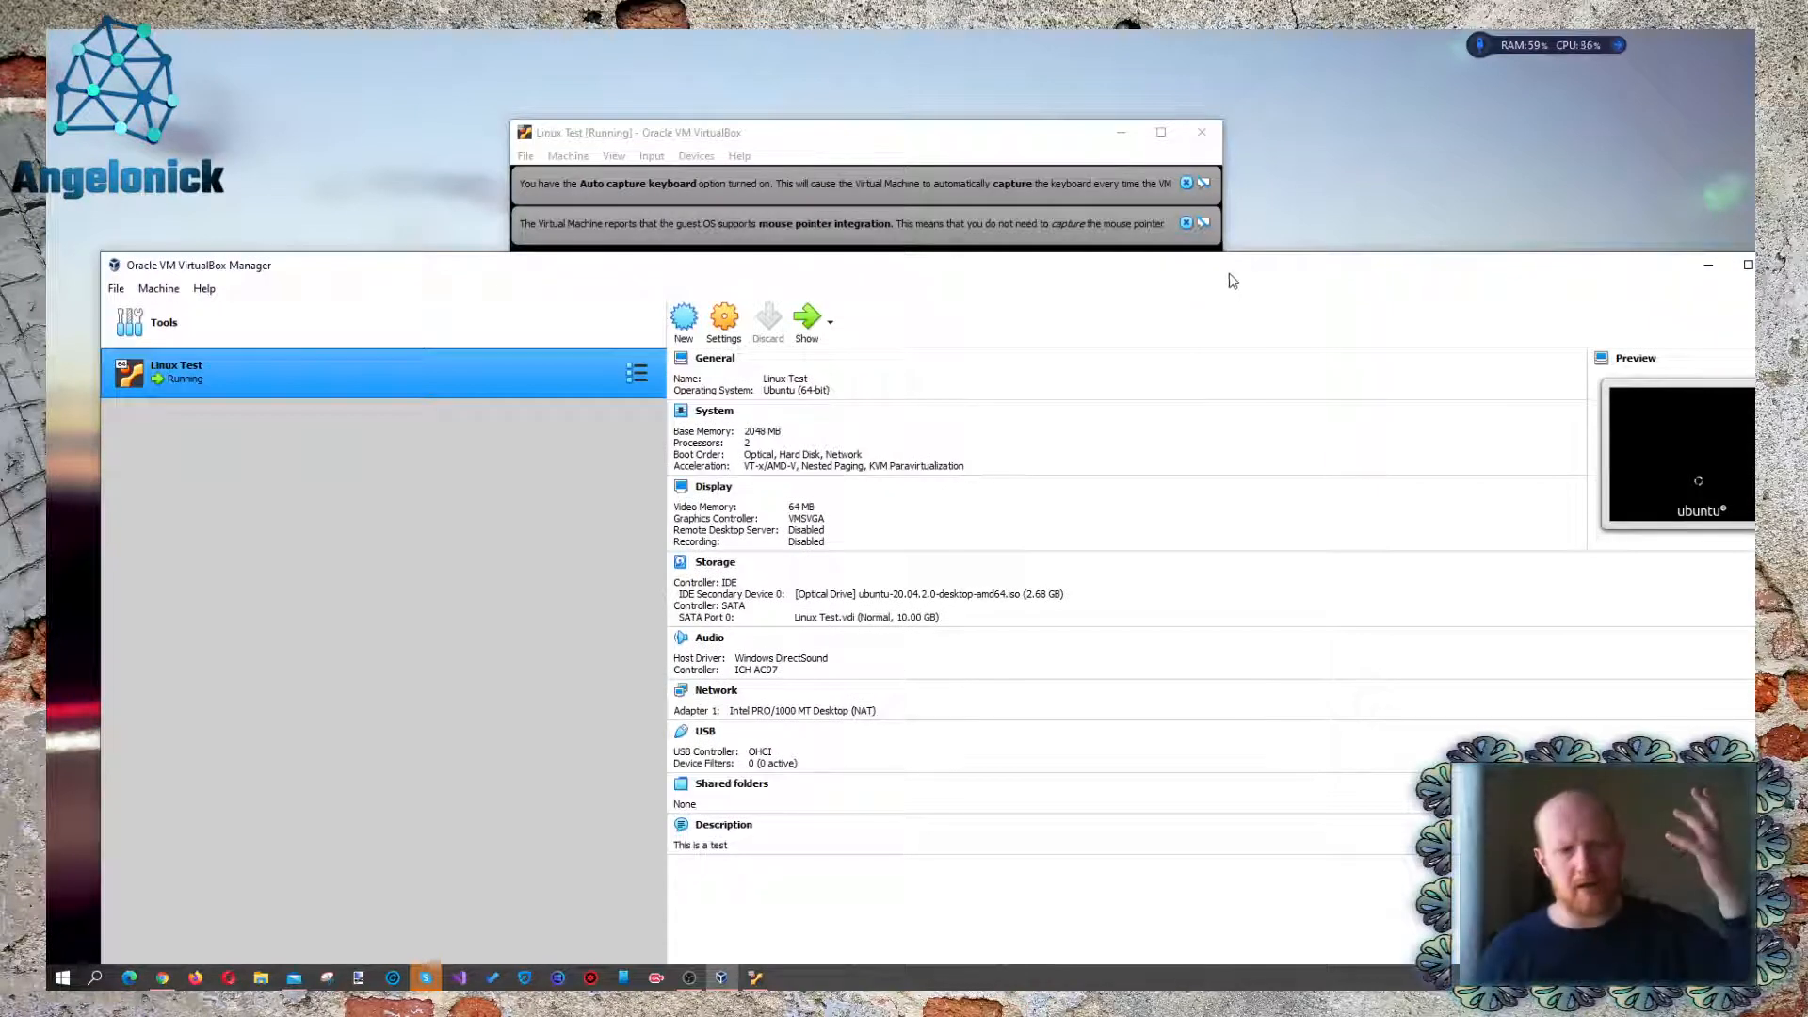
drag(1234, 274, 1180, 54)
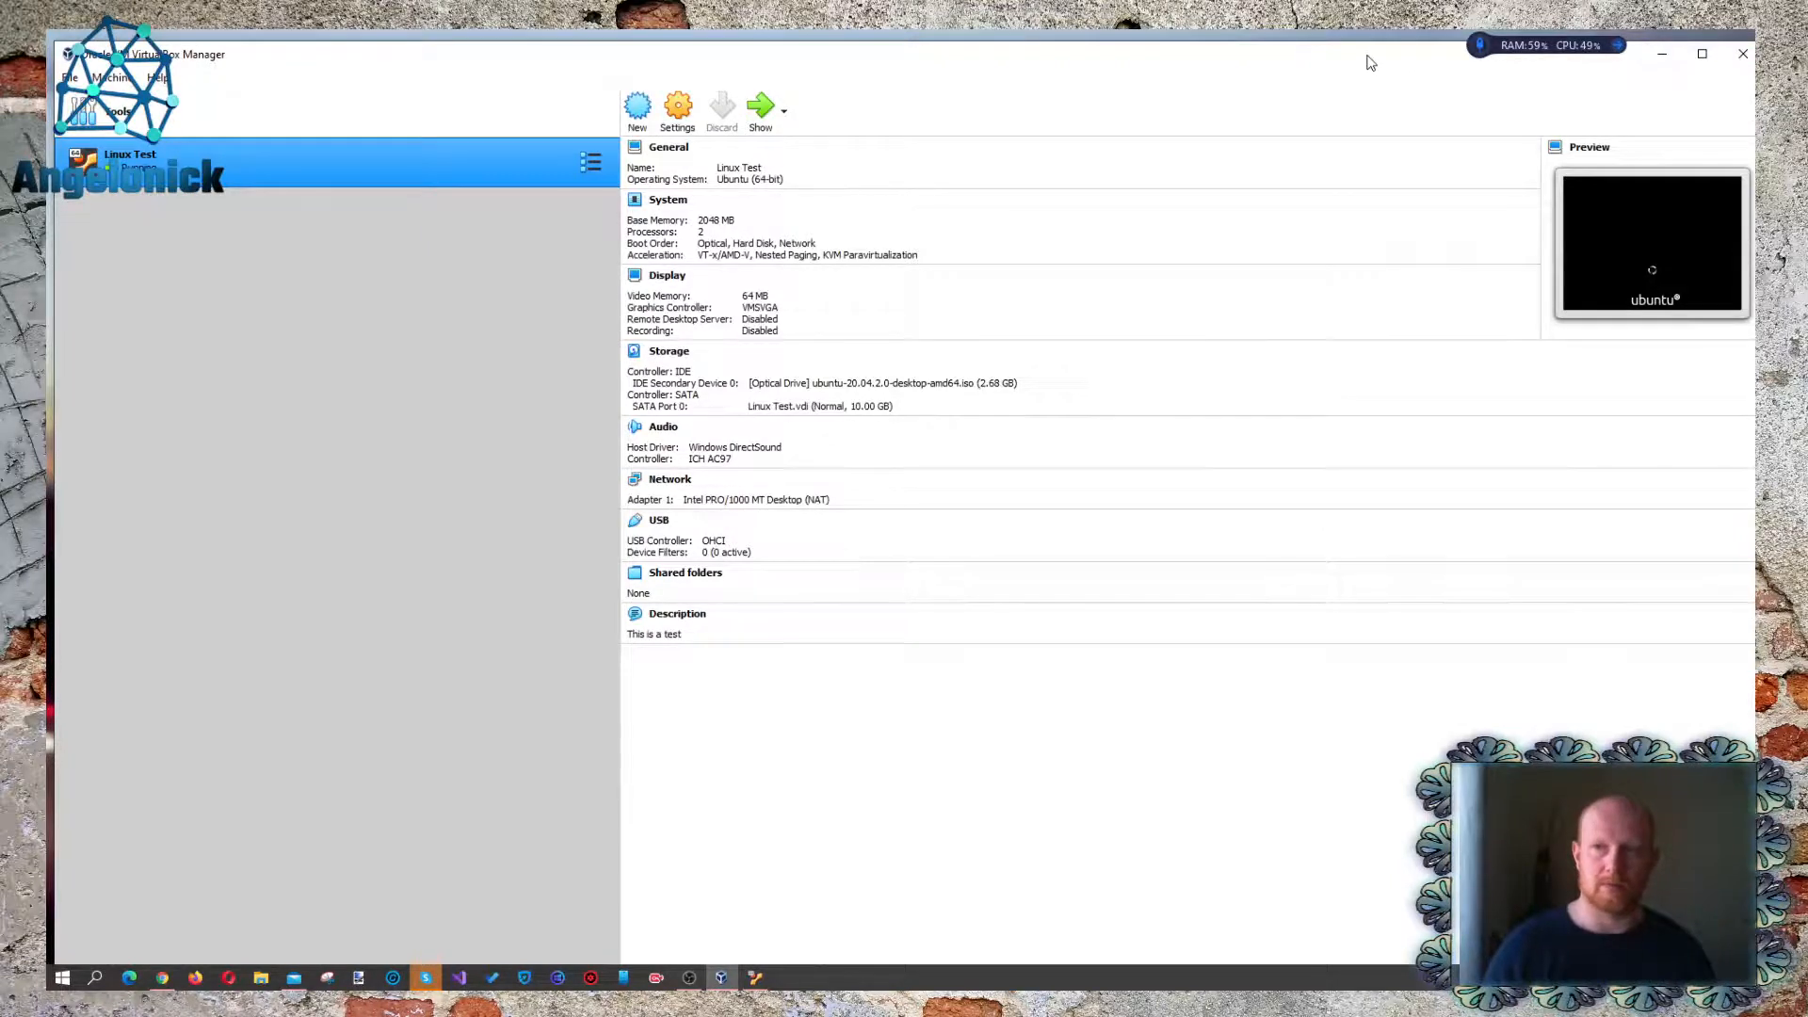
drag(1368, 60, 1252, 120)
click(1504, 106)
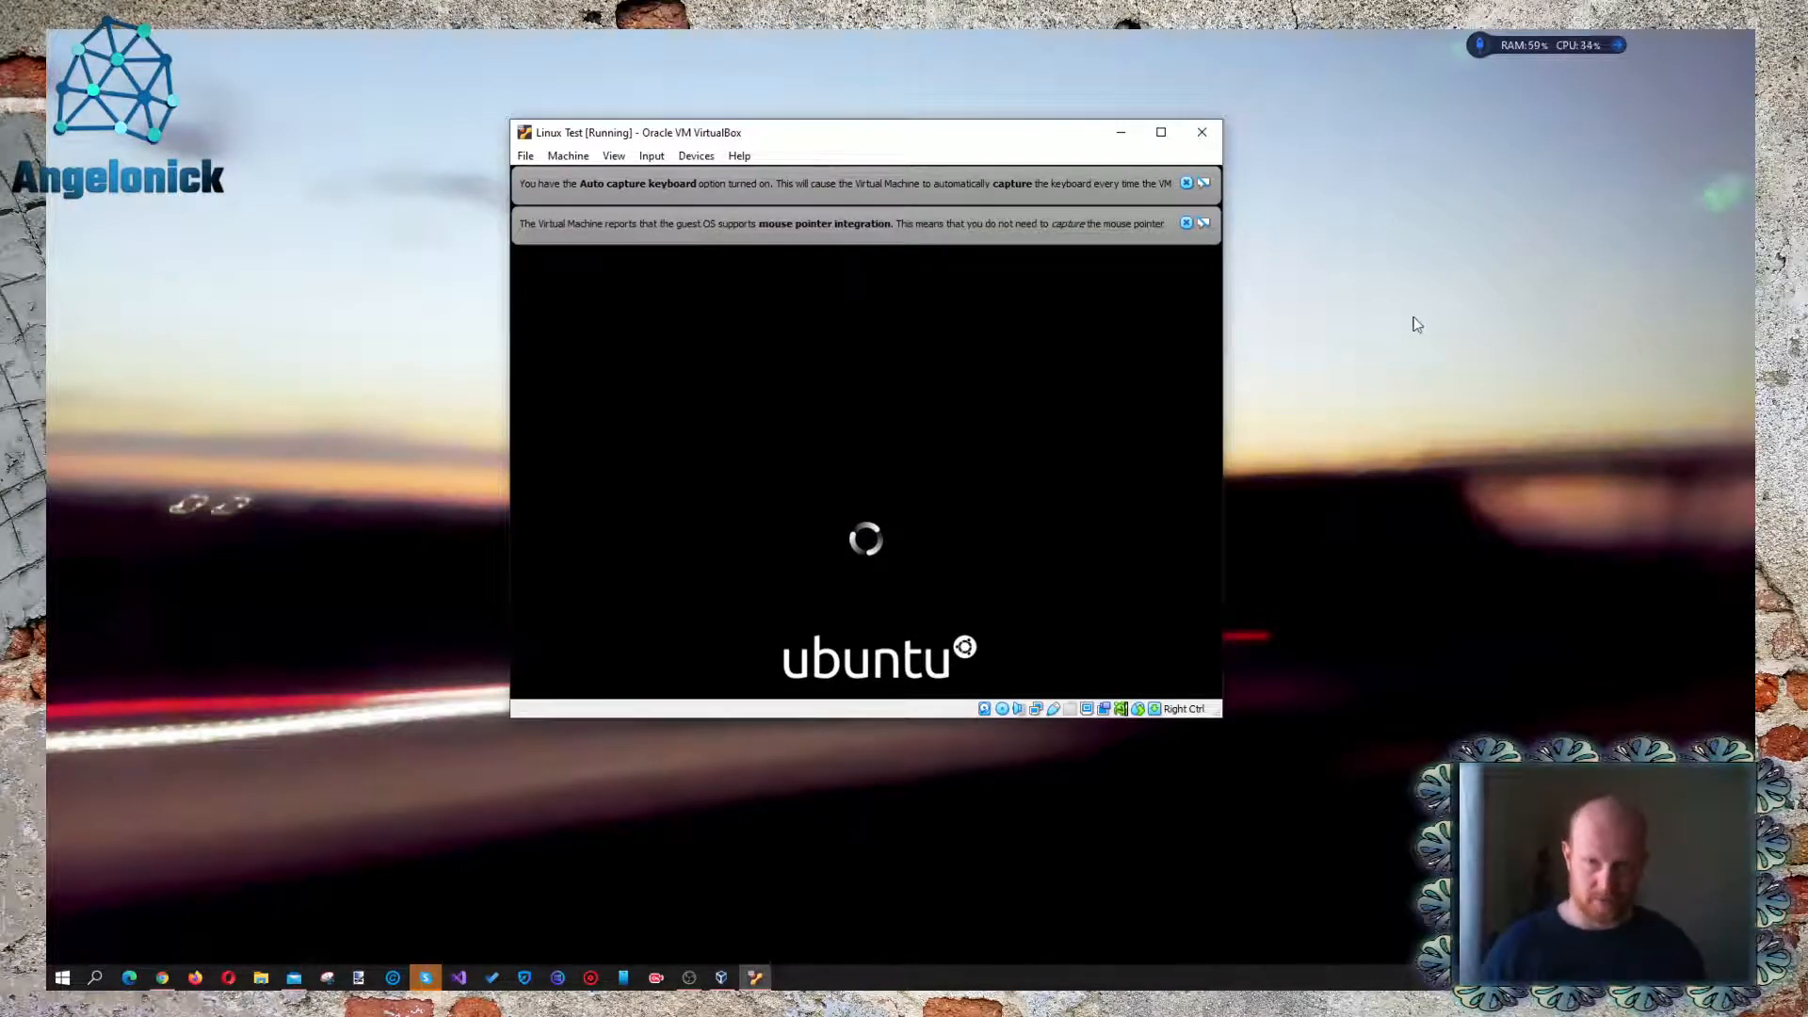
drag(895, 129, 851, 88)
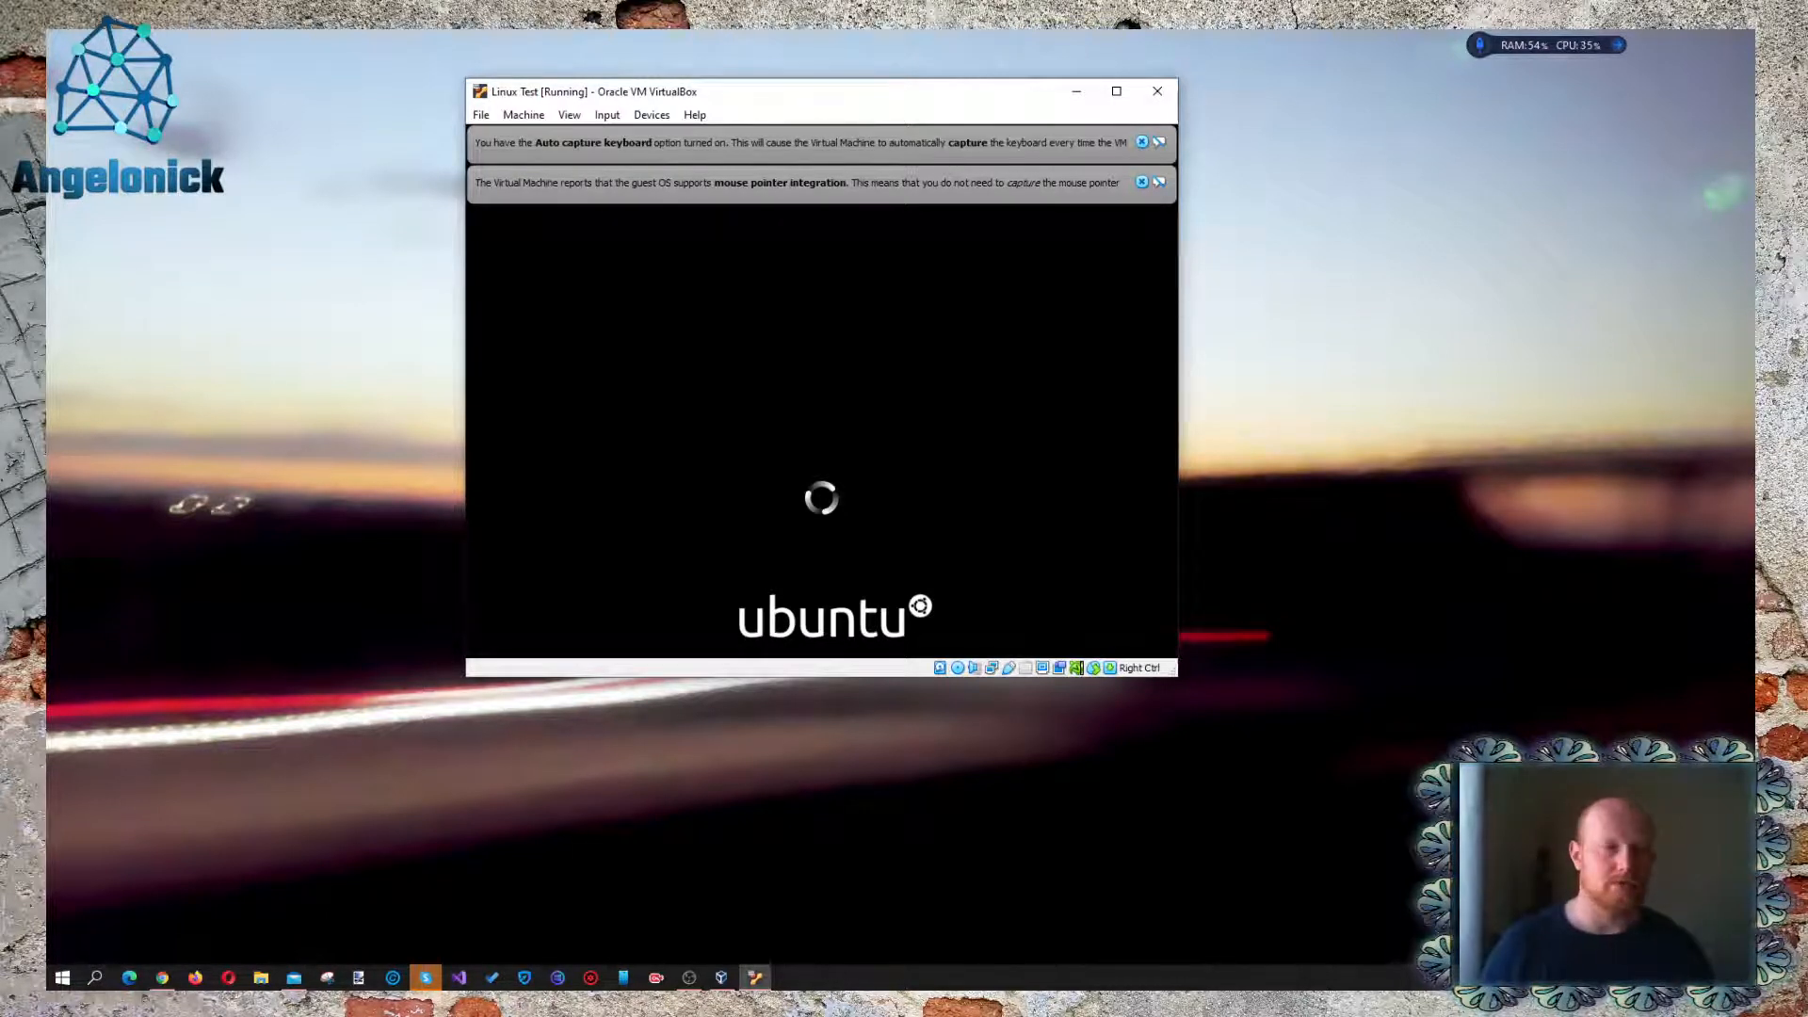
key(alt+Tab)
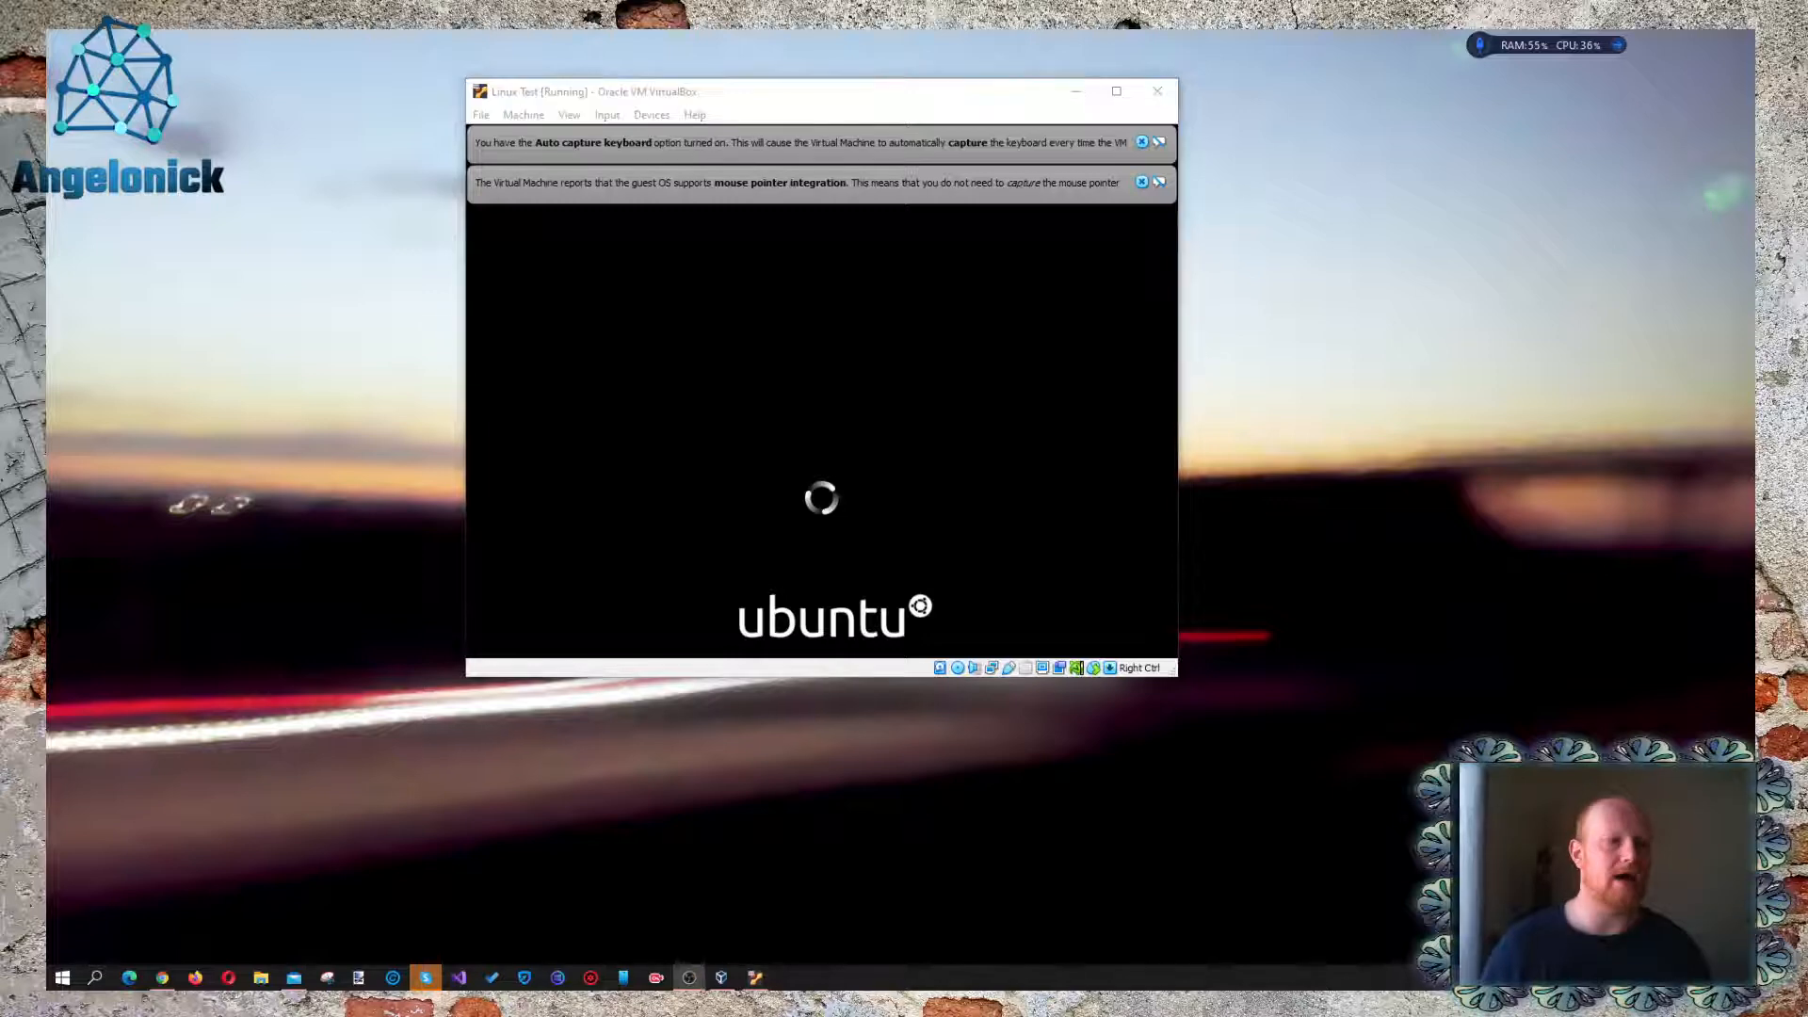